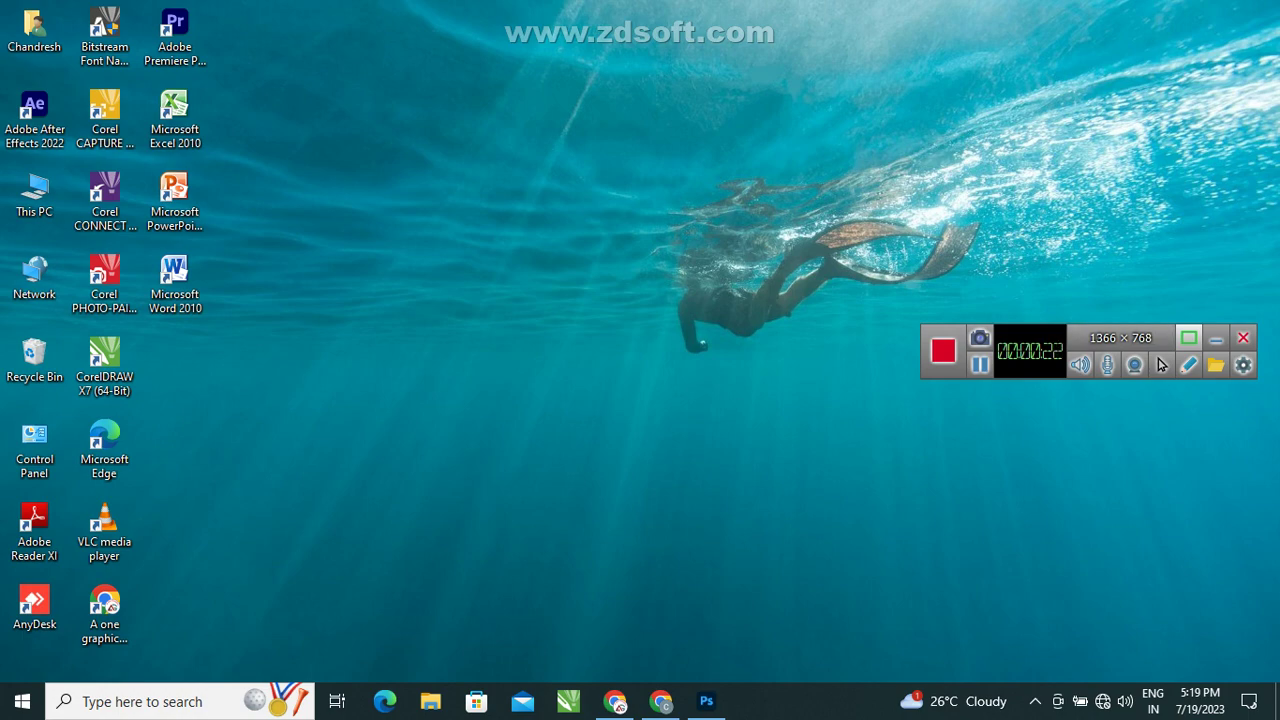
Restore the Photoshop window showing the Kawar Yatra poster design.
{"action": "left_click", "coordinate": [706, 701]}
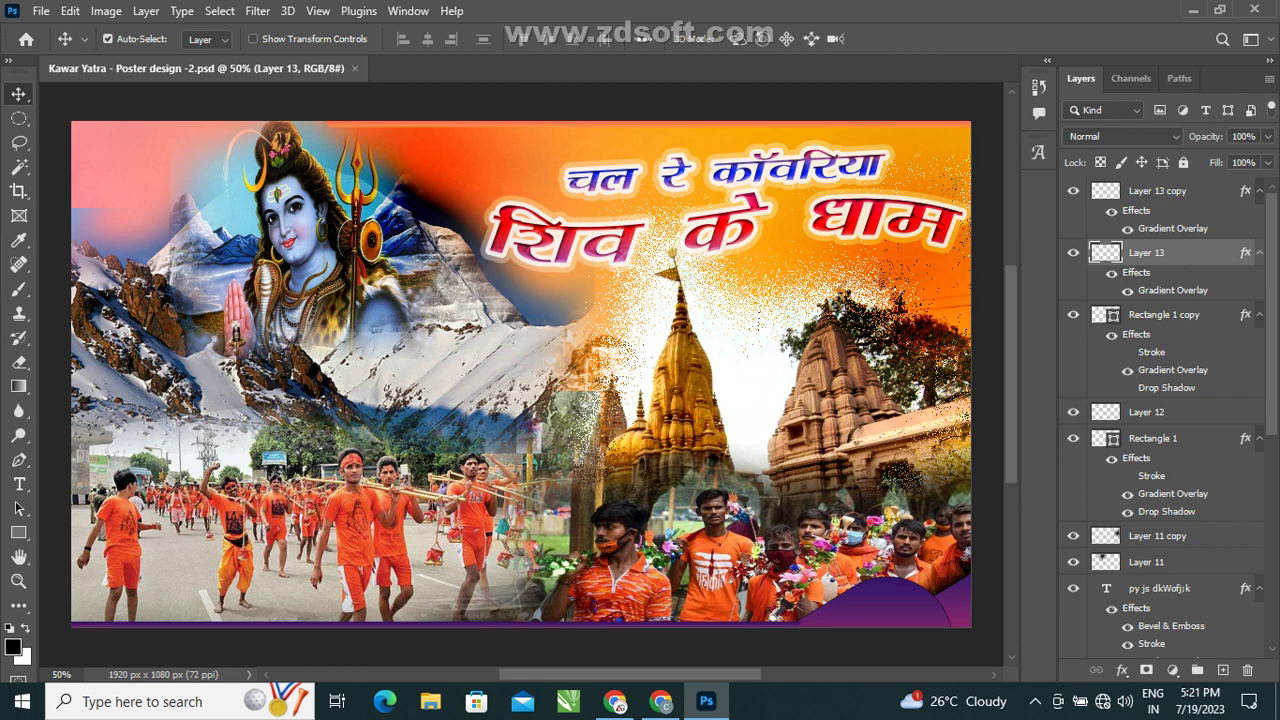
Create a new white 1920 × 1080 px, 72 ppi RGB document, Untitled-1.
{"action": "left_click", "coordinate": [40, 10]}
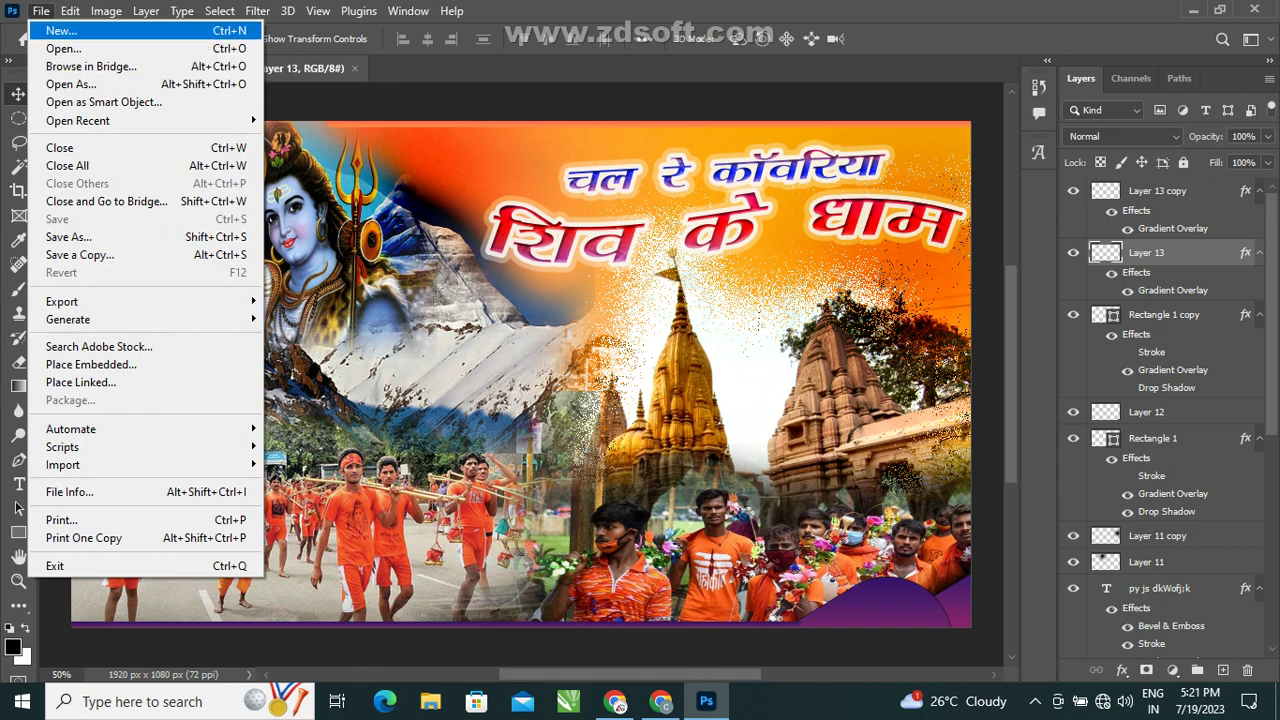
{"action": "left_click", "coordinate": [61, 30]}
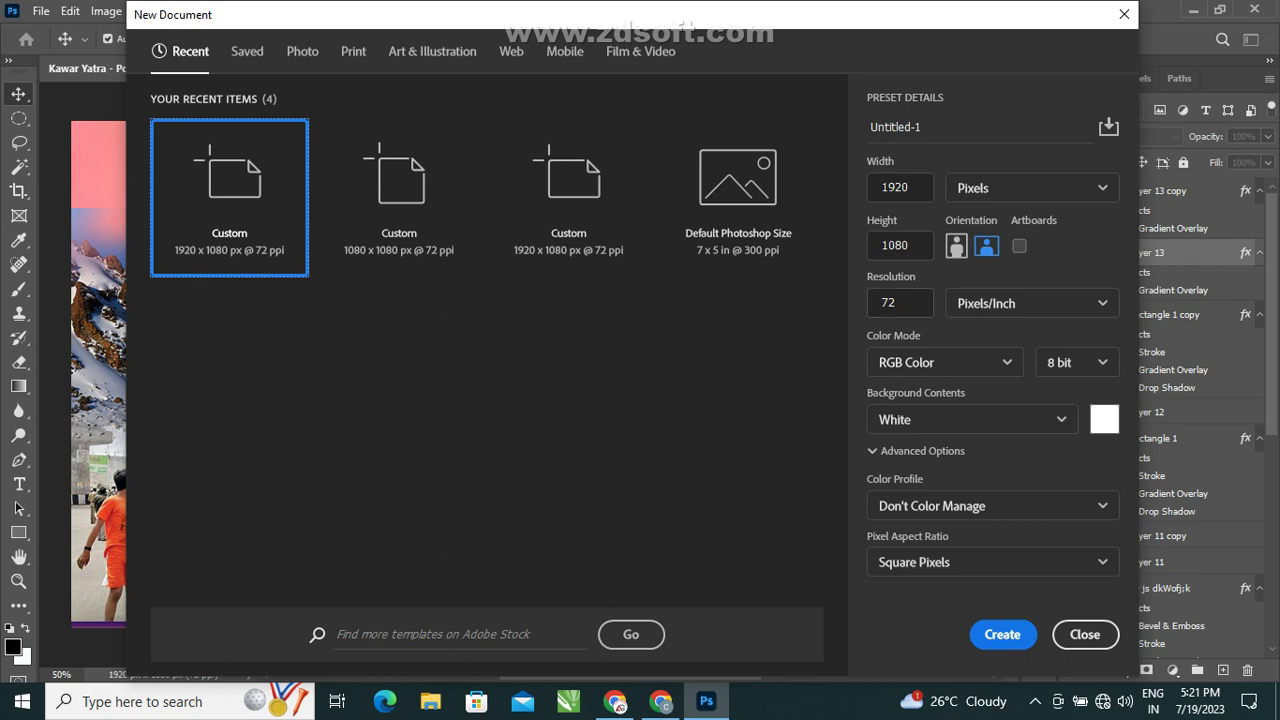
{"action": "left_click", "coordinate": [898, 302]}
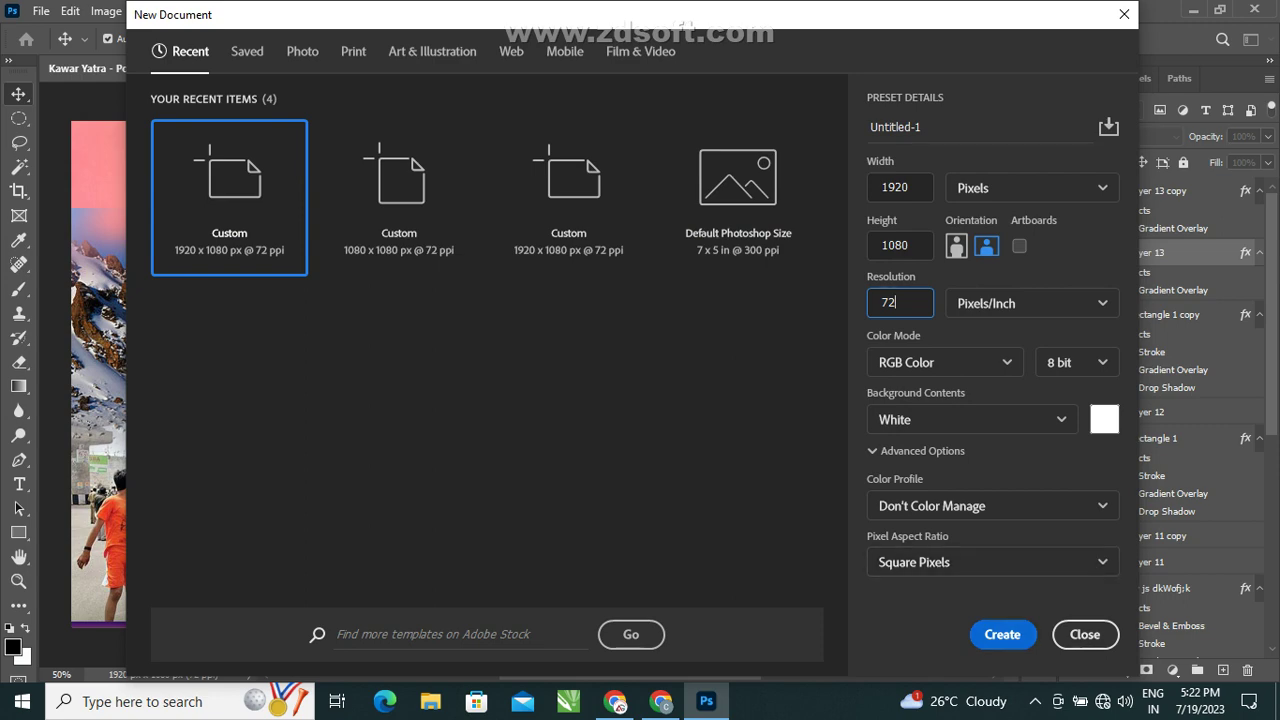
{"action": "left_click", "coordinate": [1002, 634]}
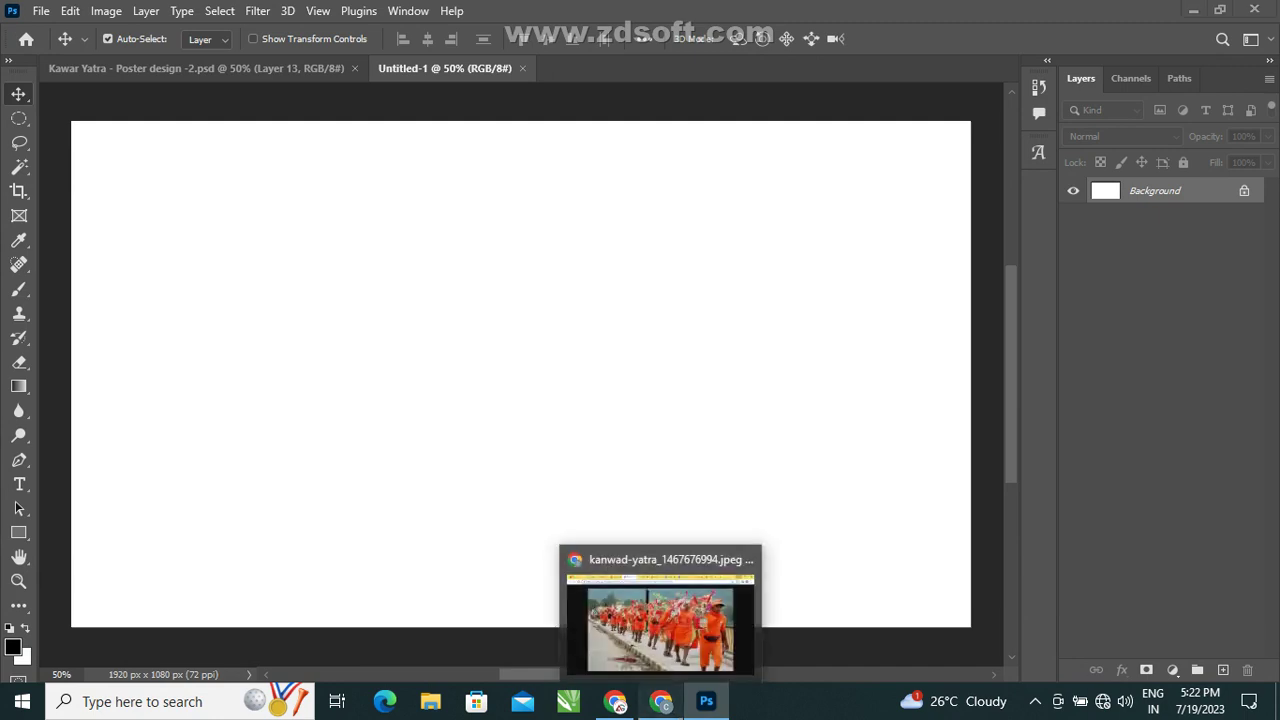
{"action": "left_click", "coordinate": [657, 625]}
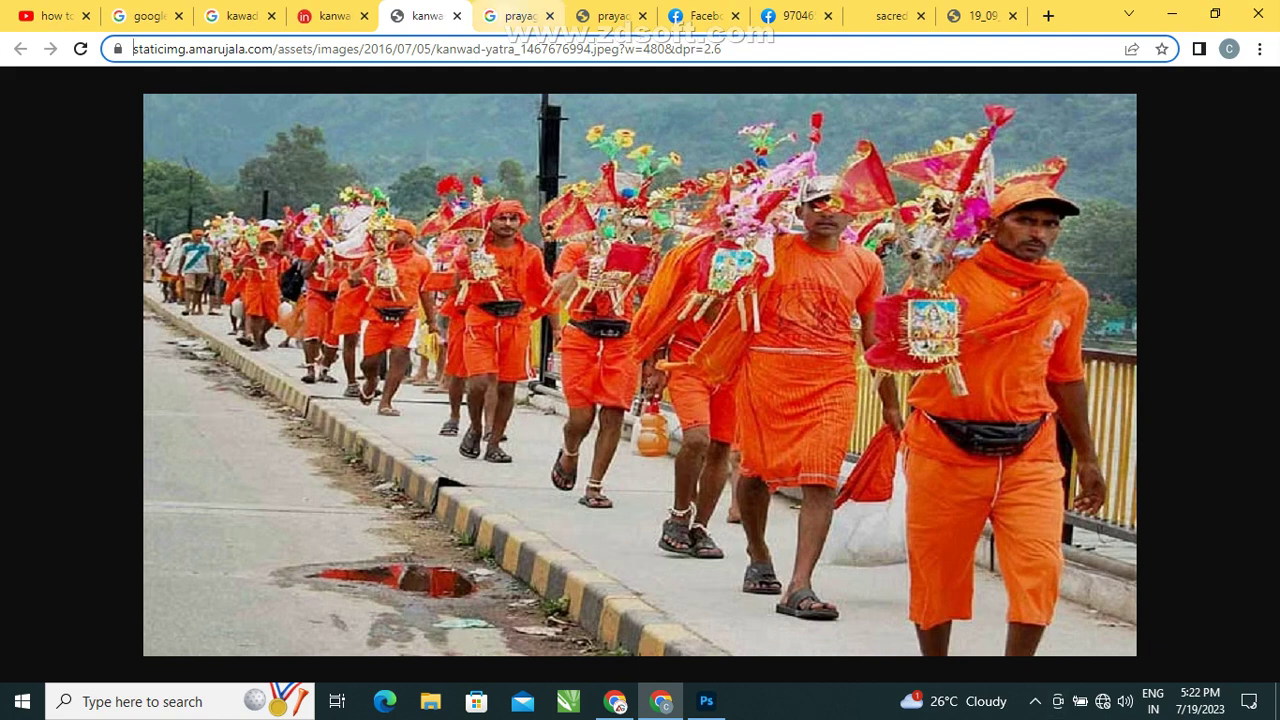
{"action": "key", "text": "ctrl+Tab"}
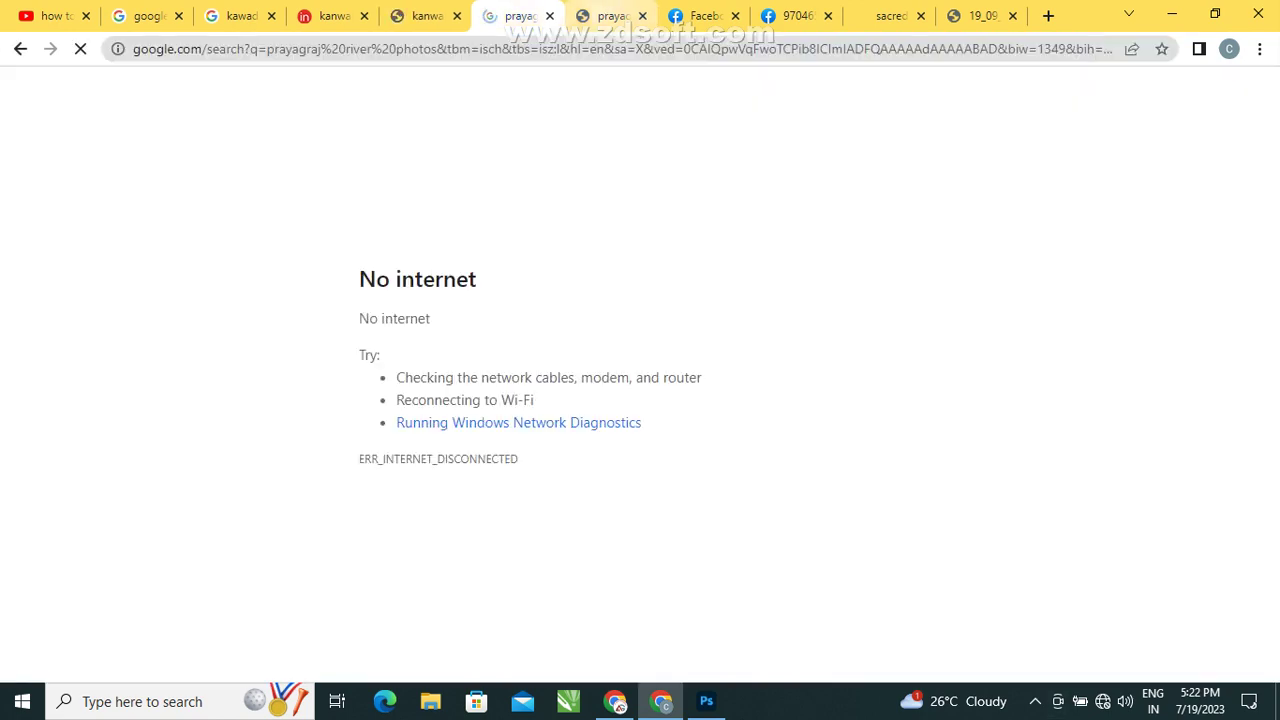
{"action": "key", "text": "ctrl+Tab"}
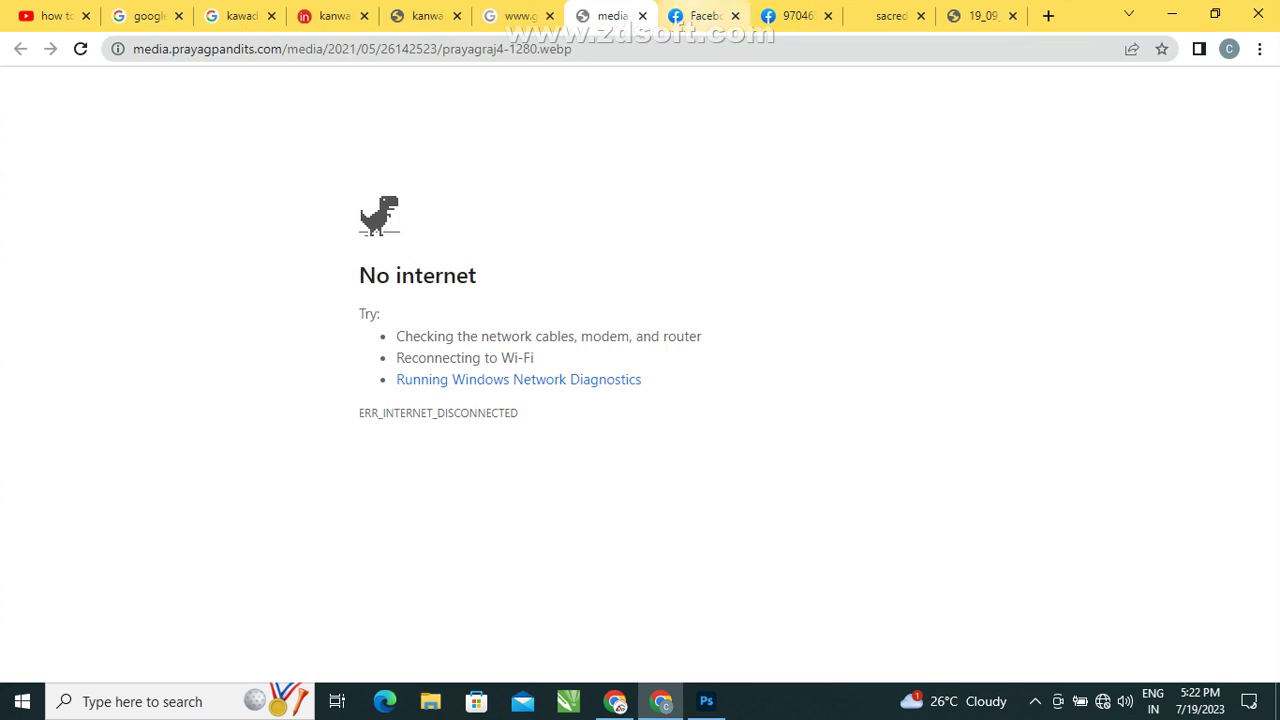
{"action": "key", "text": "ctrl+Tab"}
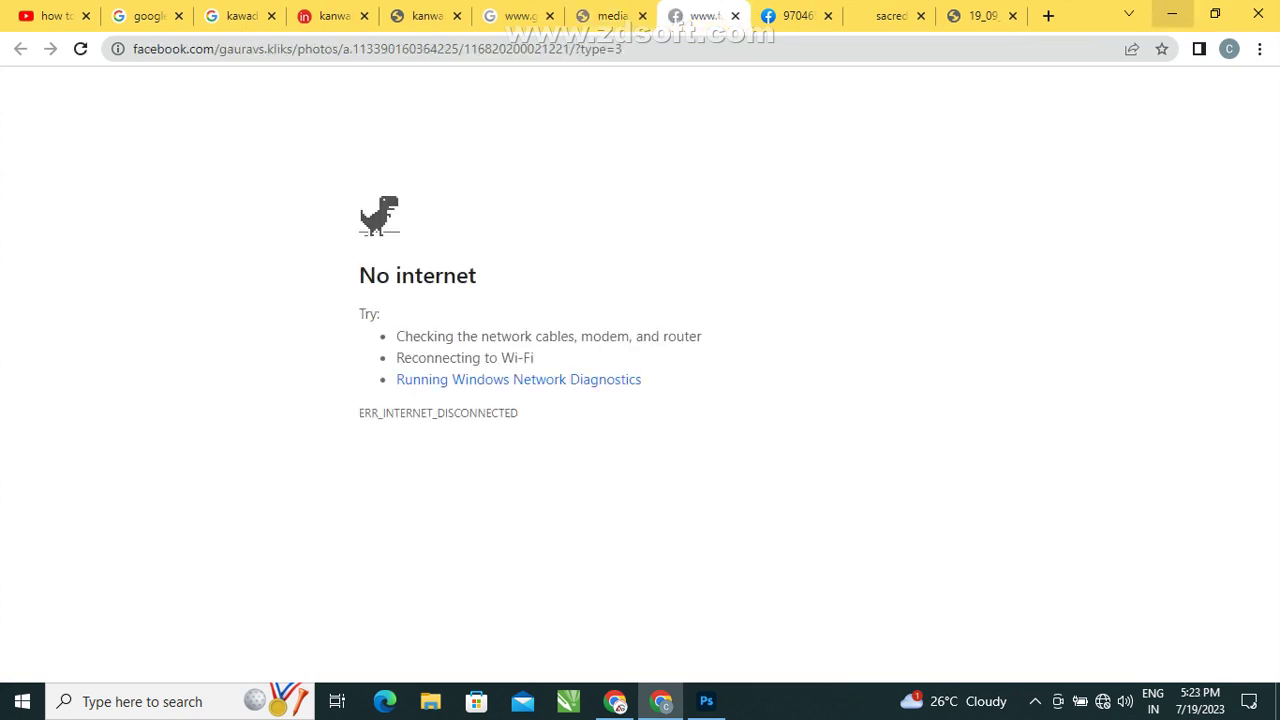
{"action": "left_click", "coordinate": [1172, 14]}
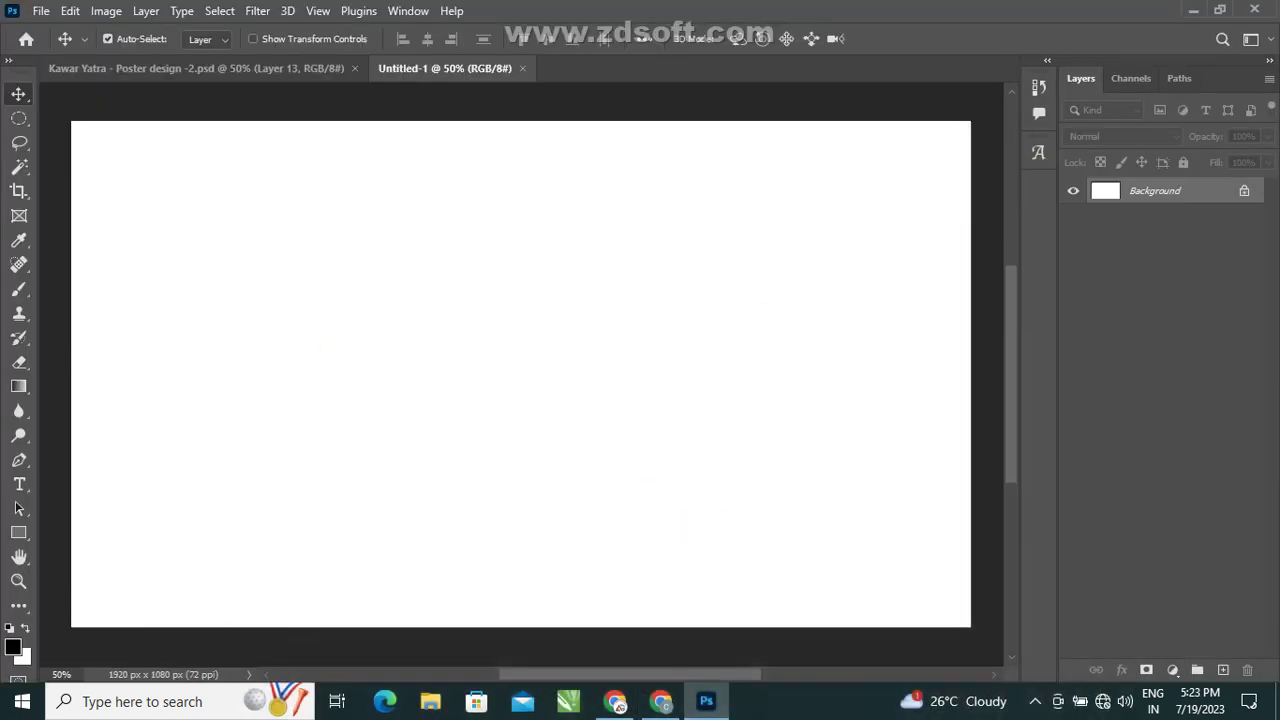
Try opening the prayagraj flood photo from Downloads and dismiss the resulting error.
{"action": "left_click", "coordinate": [41, 11]}
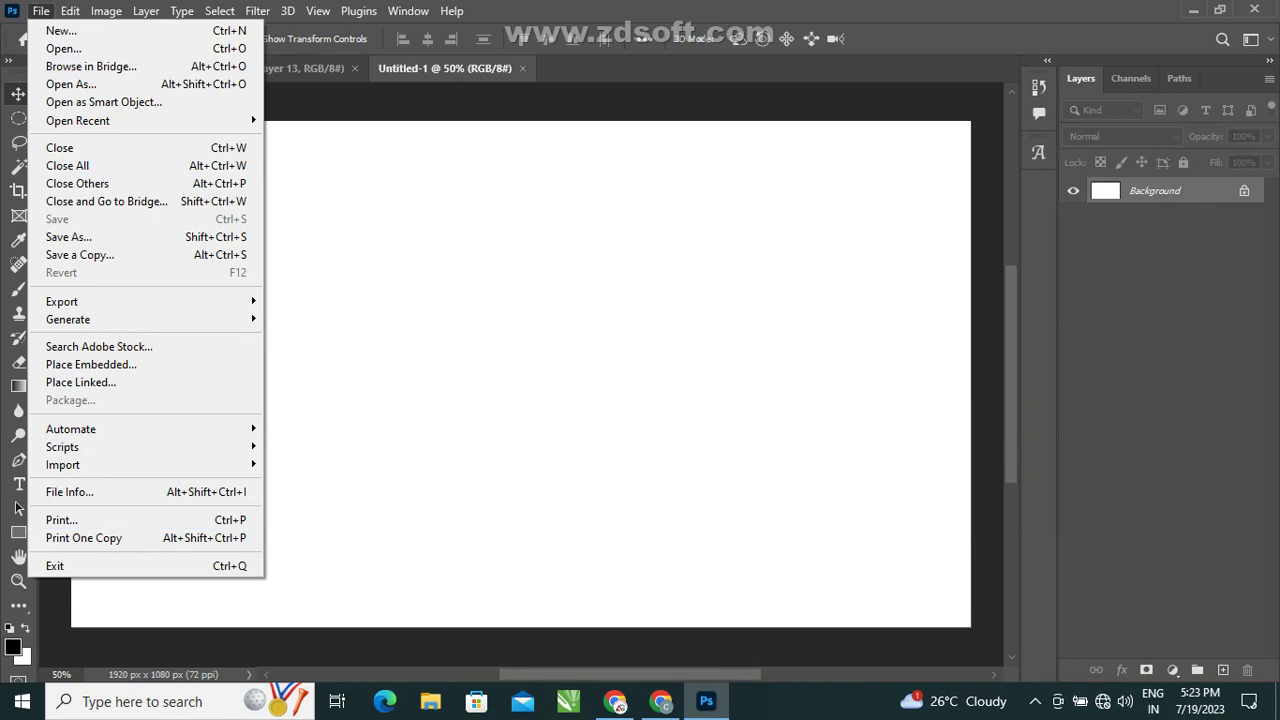
{"action": "left_click", "coordinate": [63, 48]}
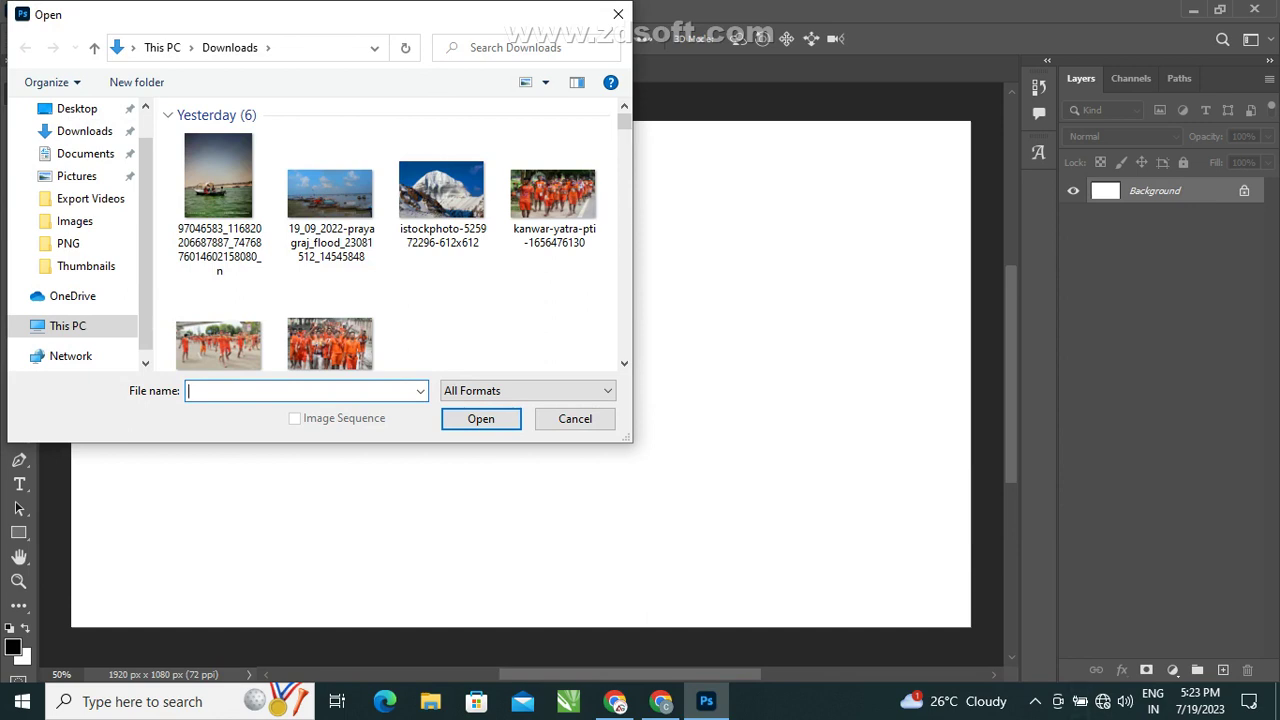
{"action": "left_click", "coordinate": [330, 195]}
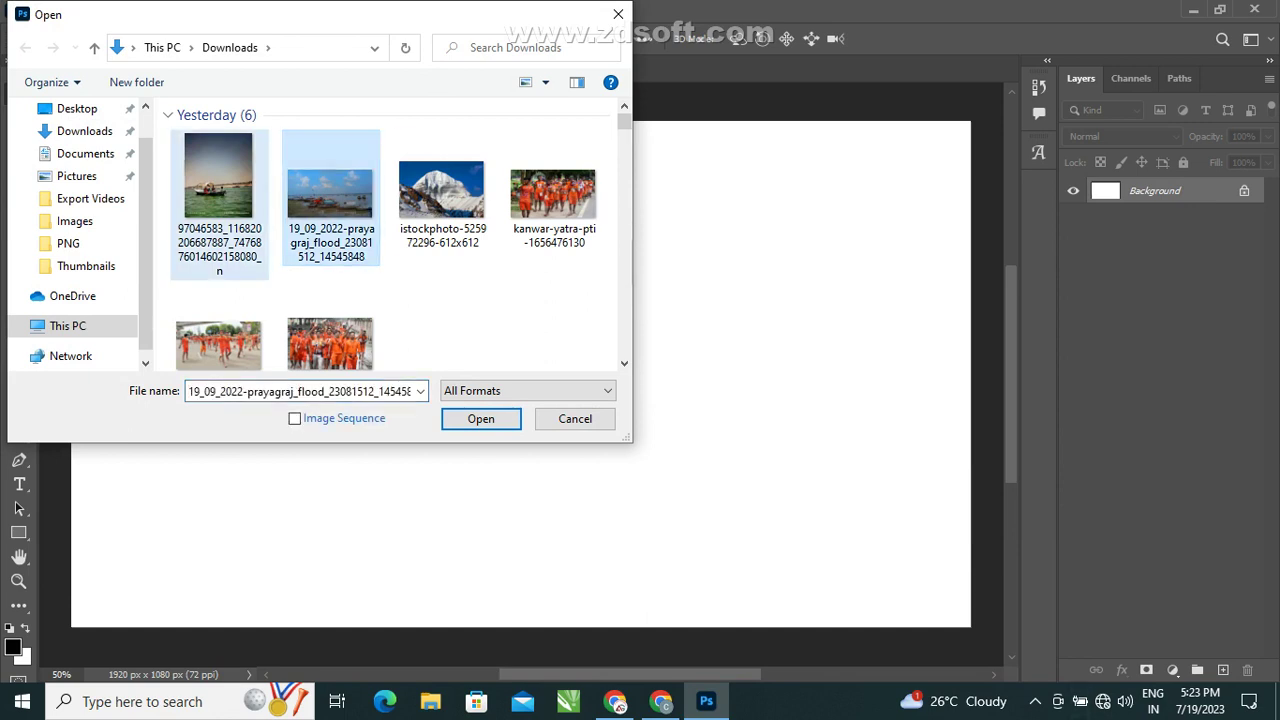
{"action": "left_click", "coordinate": [218, 180]}
{"action": "left_click", "coordinate": [441, 190]}
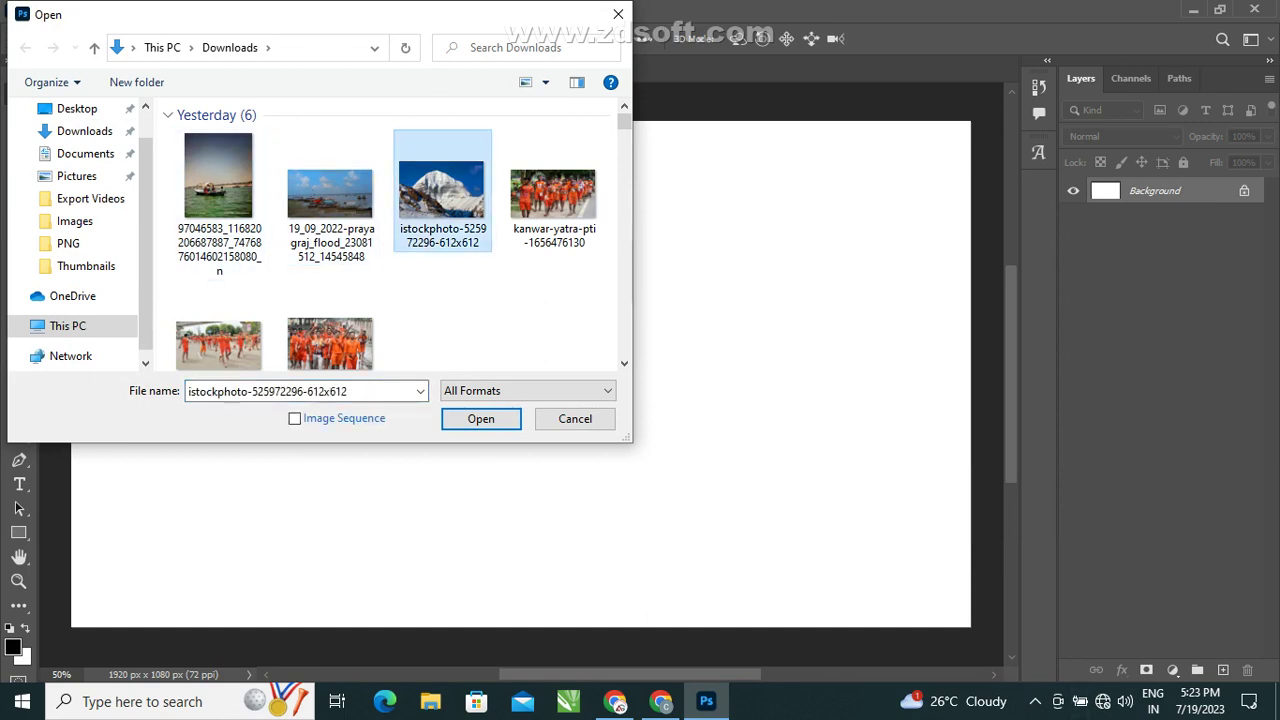
{"action": "left_click", "coordinate": [553, 195]}
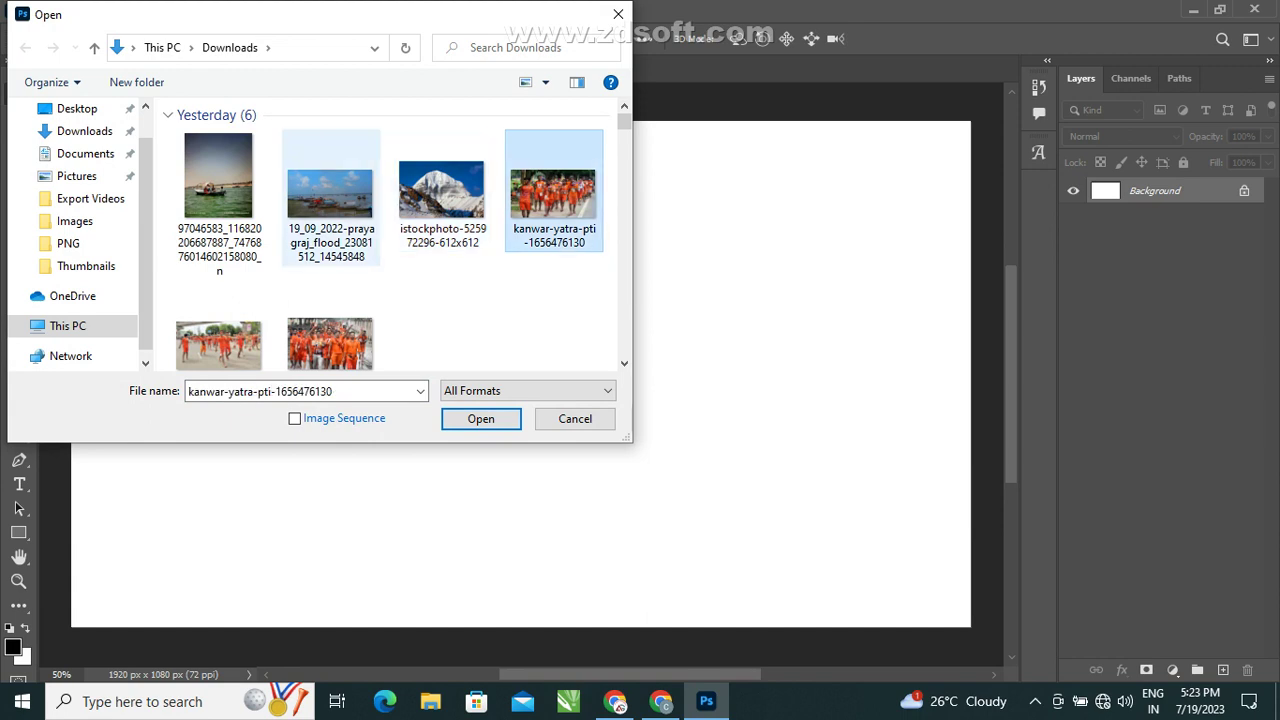
{"action": "left_click", "coordinate": [330, 195]}
{"action": "left_click", "coordinate": [218, 180]}
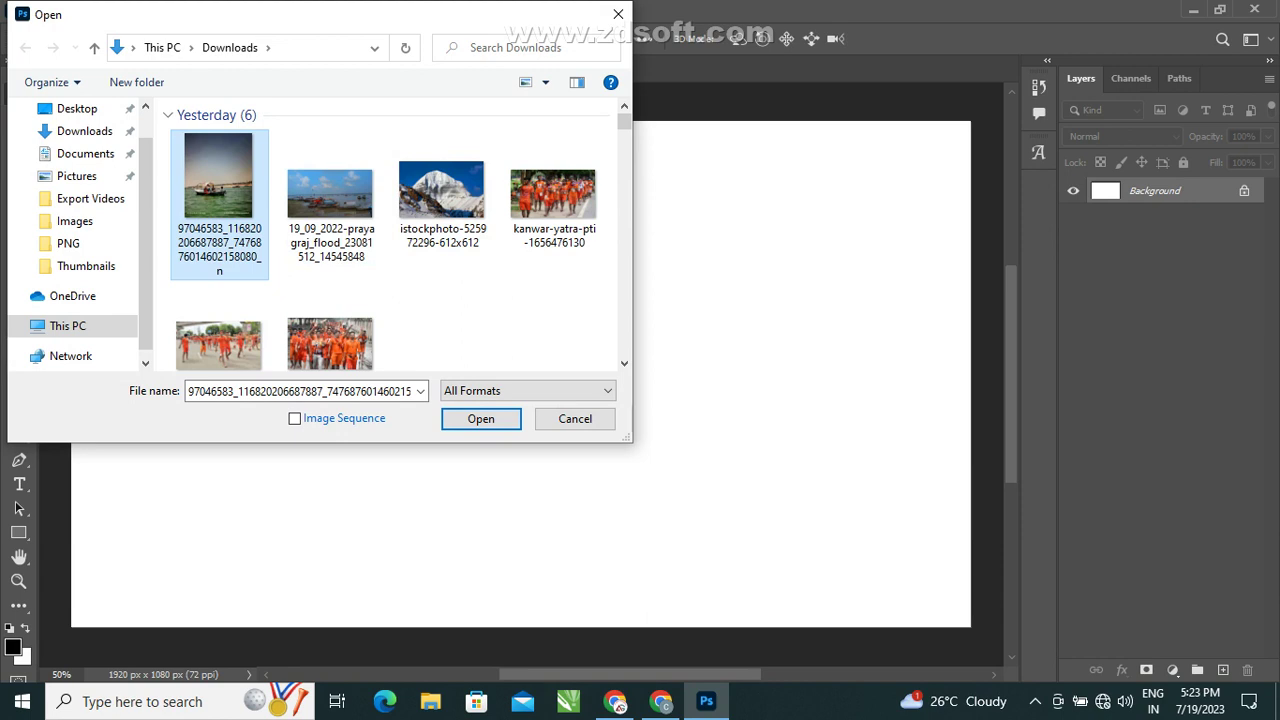
{"action": "scroll", "coordinate": [390, 235], "scroll_direction": "down", "scroll_amount": 2}
{"action": "scroll", "coordinate": [390, 235], "scroll_direction": "up", "scroll_amount": 2}
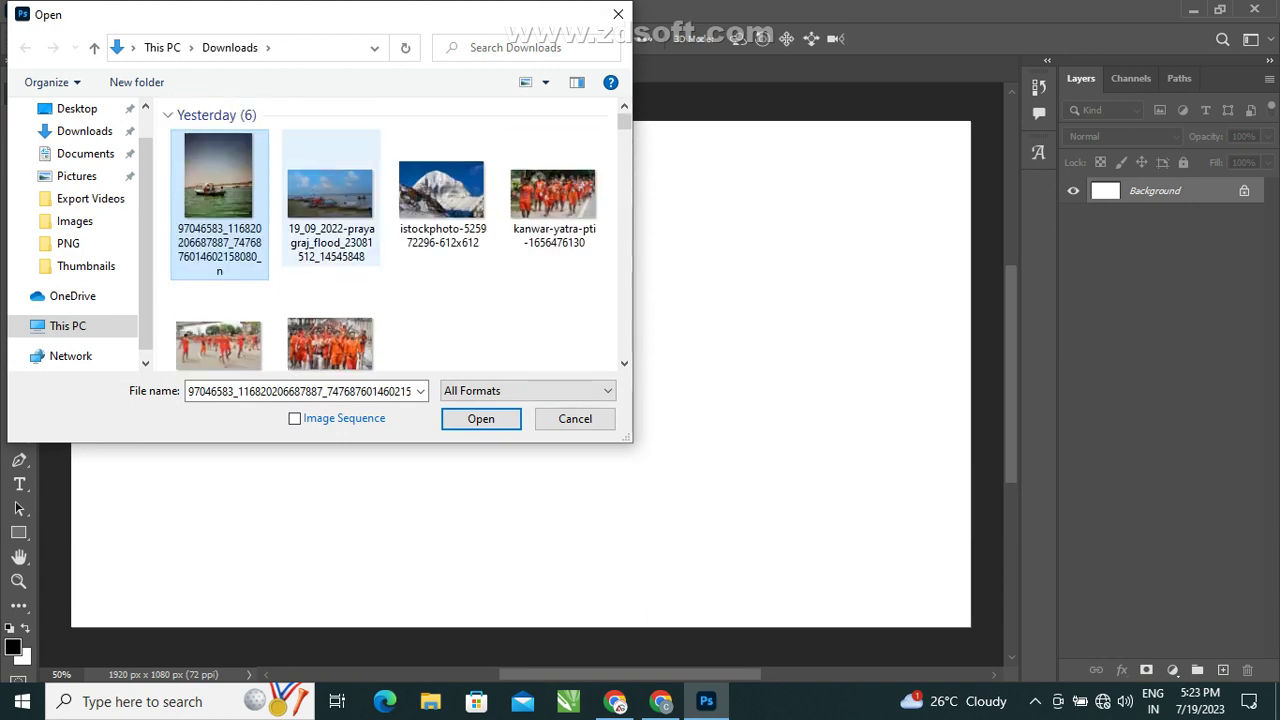
{"action": "left_click", "coordinate": [330, 195]}
{"action": "left_click", "coordinate": [480, 418]}
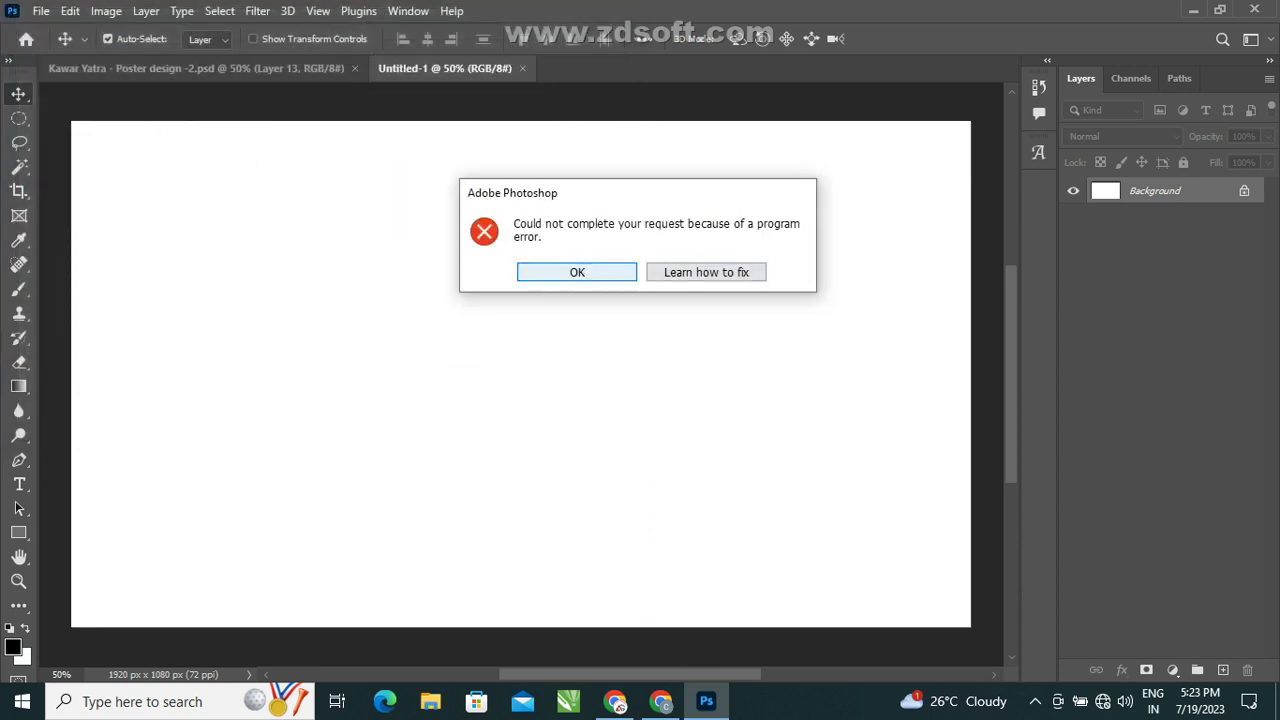
{"action": "key", "text": "Return"}
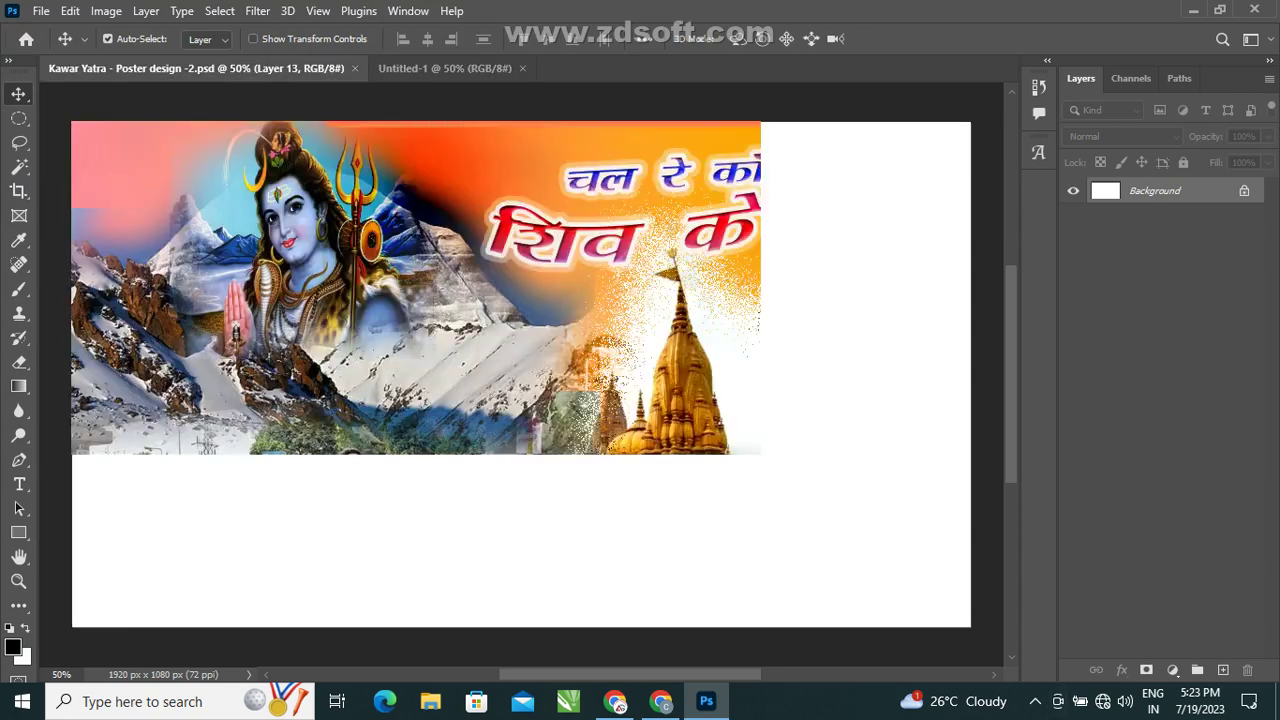
{"action": "key", "text": "ctrl+Tab"}
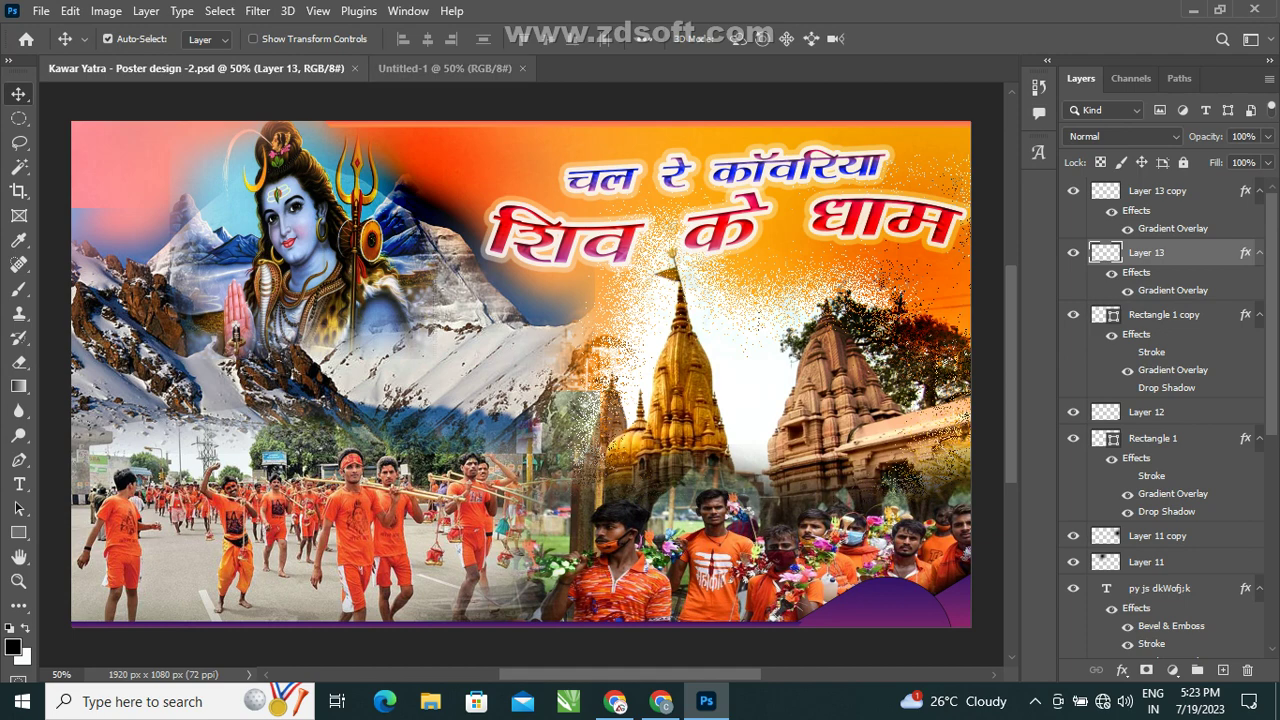
{"action": "key", "text": "ctrl+Tab"}
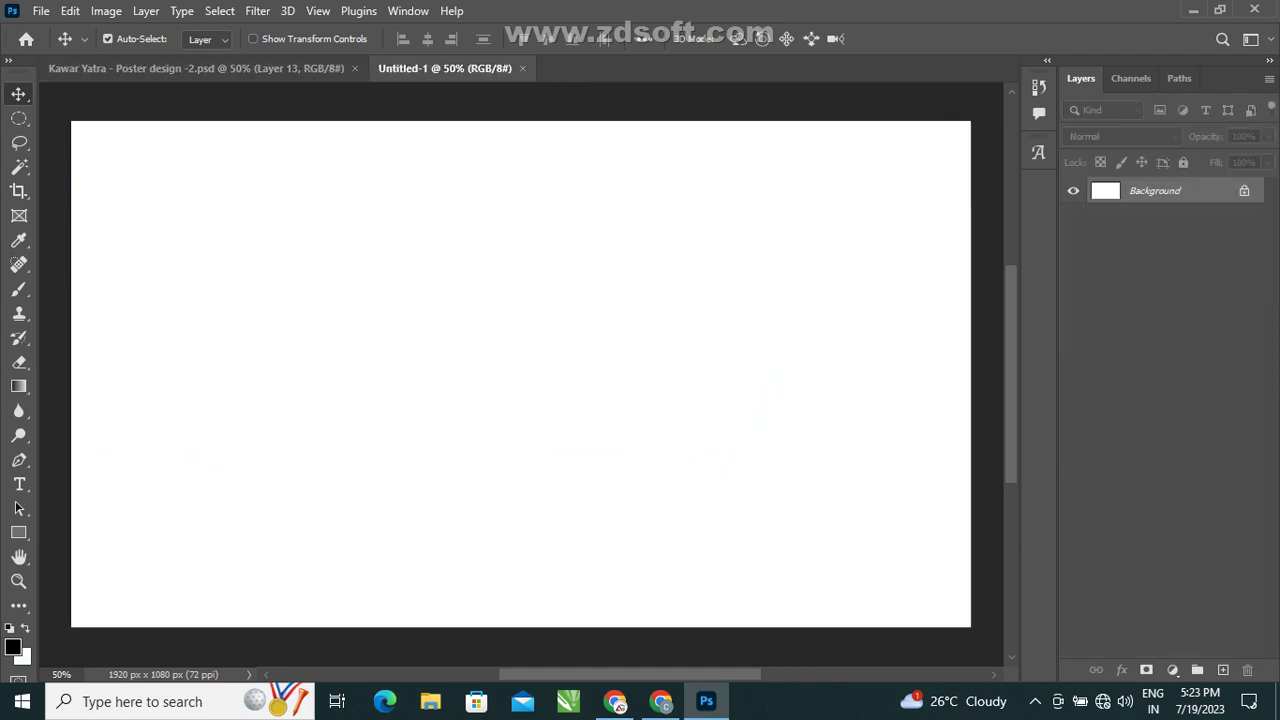
{"action": "left_click", "coordinate": [41, 11]}
{"action": "key", "text": "Escape"}
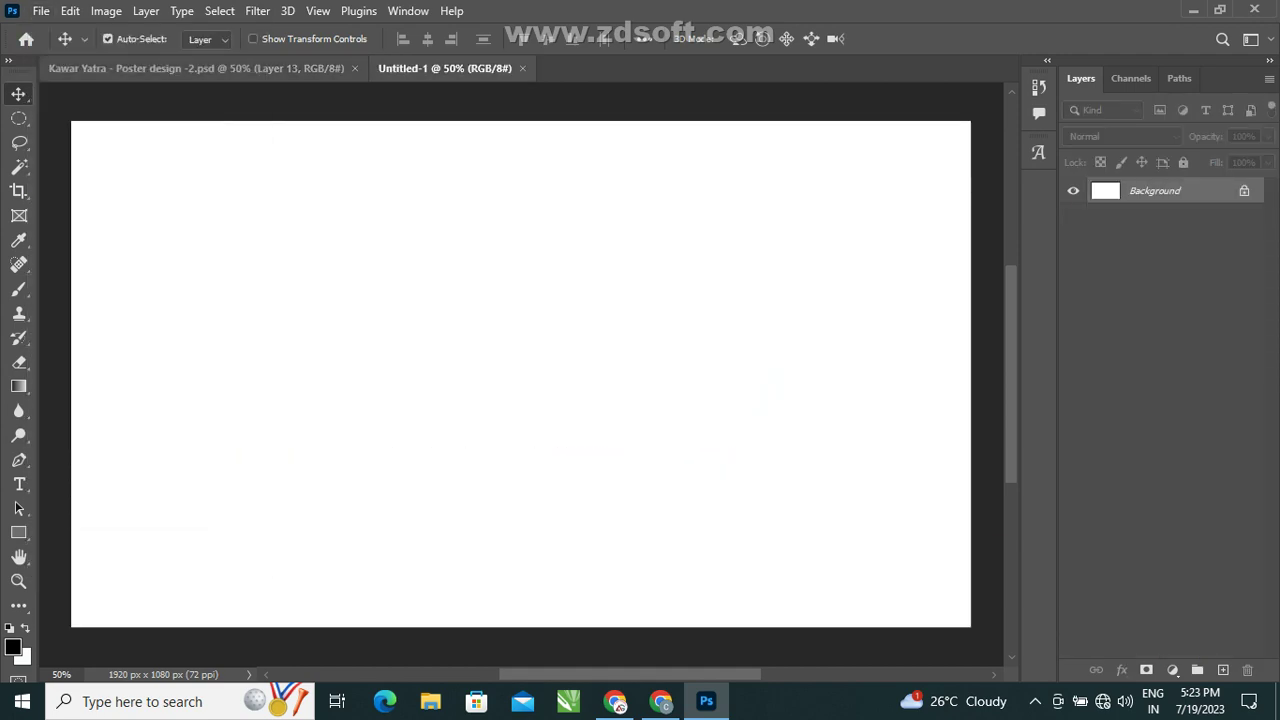
{"action": "key", "text": "alt+f"}
{"action": "key", "text": "Down"}
{"action": "key", "text": "Down"}
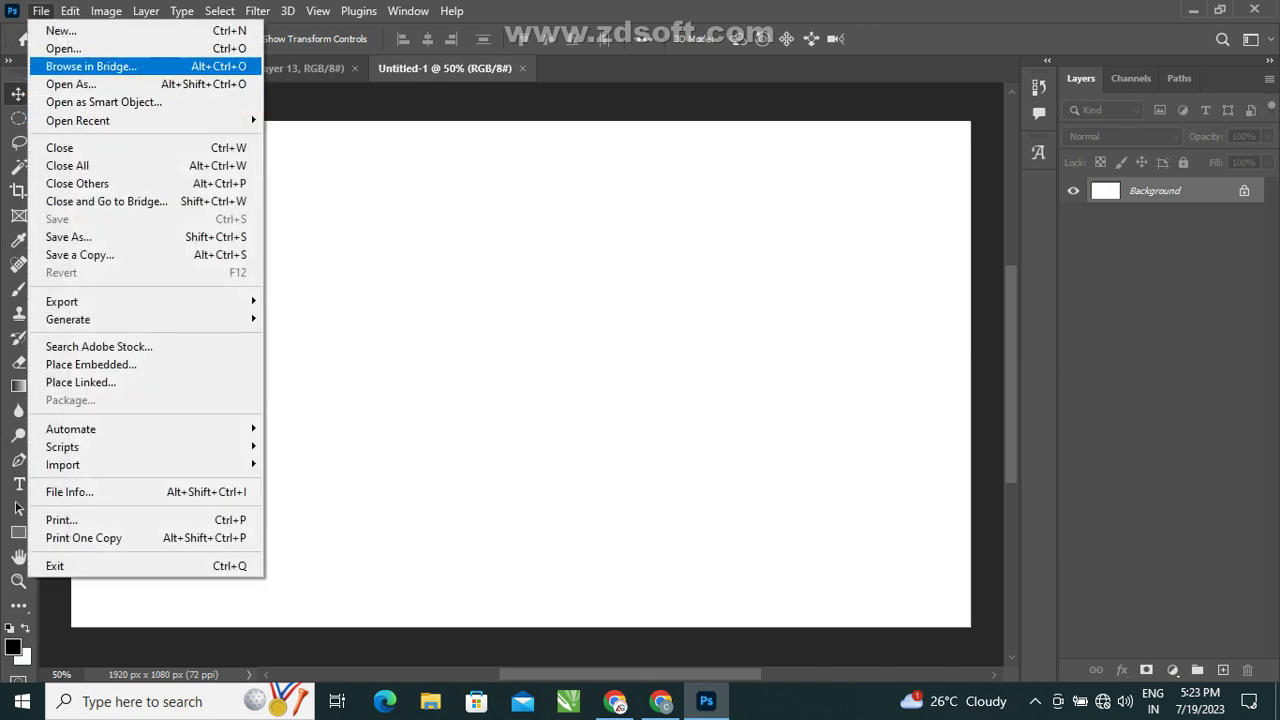
{"action": "key", "text": "Up"}
{"action": "key", "text": "Escape"}
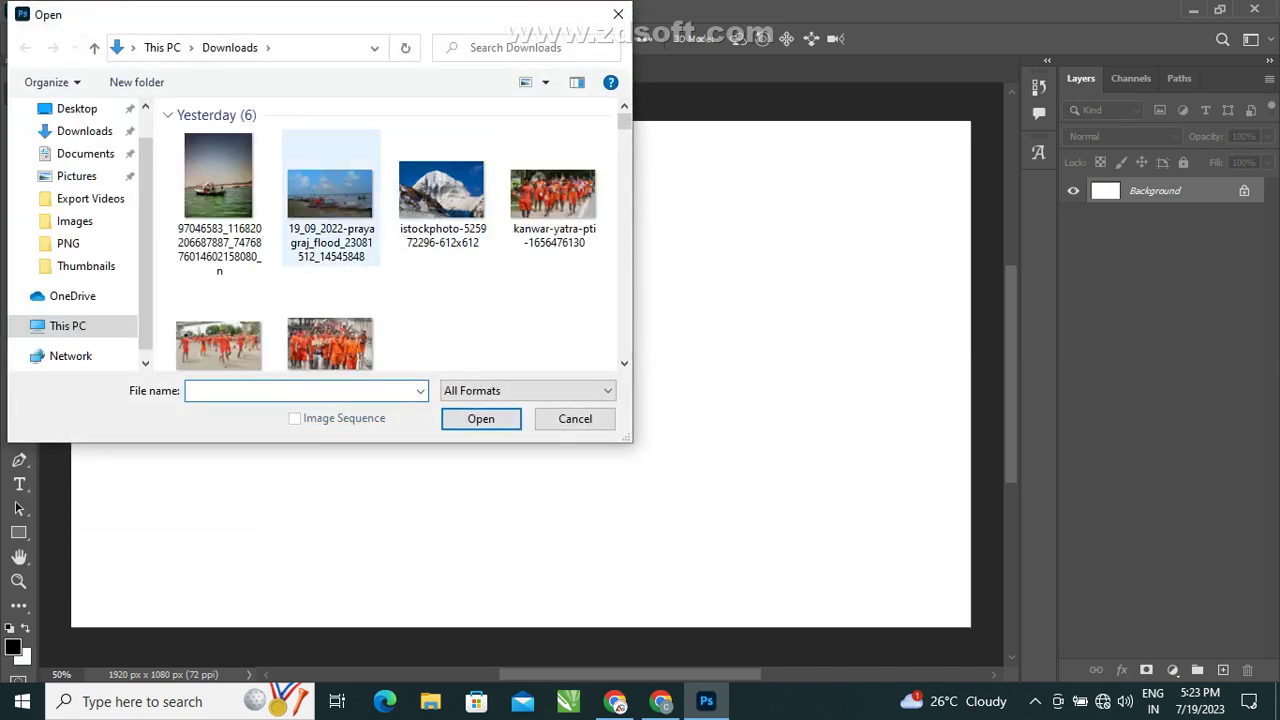
{"action": "left_click", "coordinate": [330, 195]}
{"action": "left_click", "coordinate": [441, 190]}
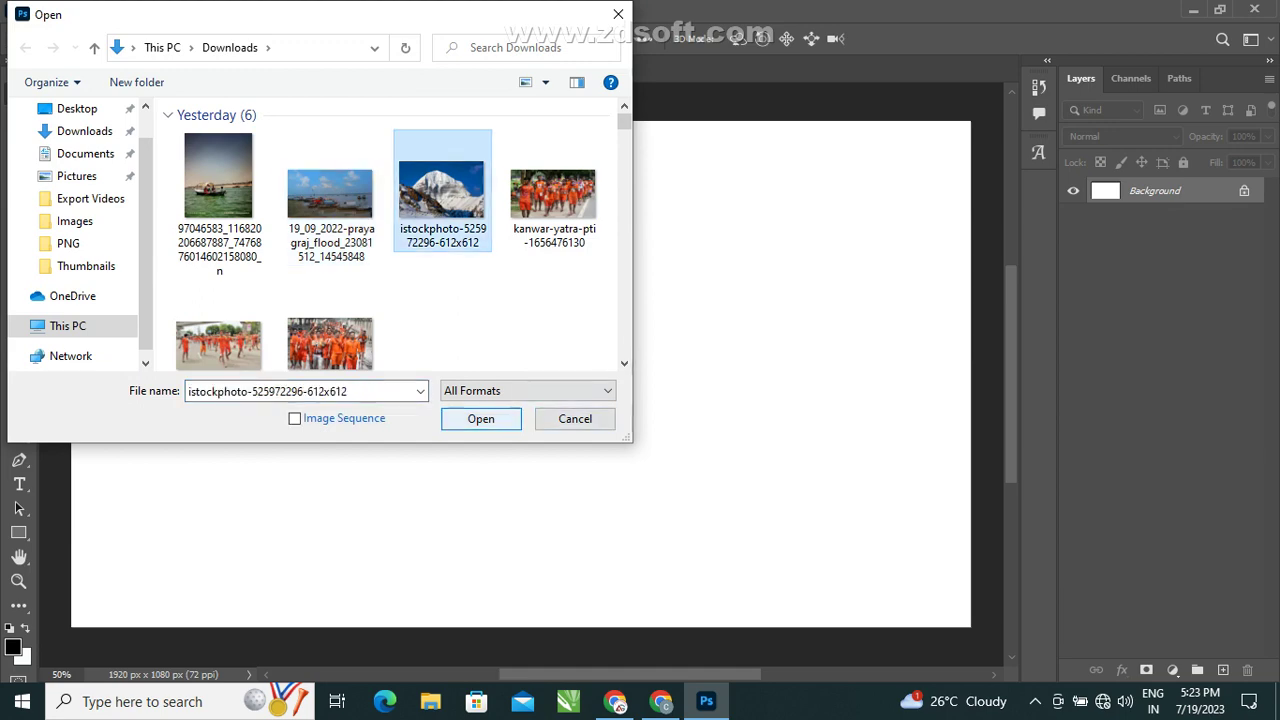
{"action": "left_click", "coordinate": [481, 418]}
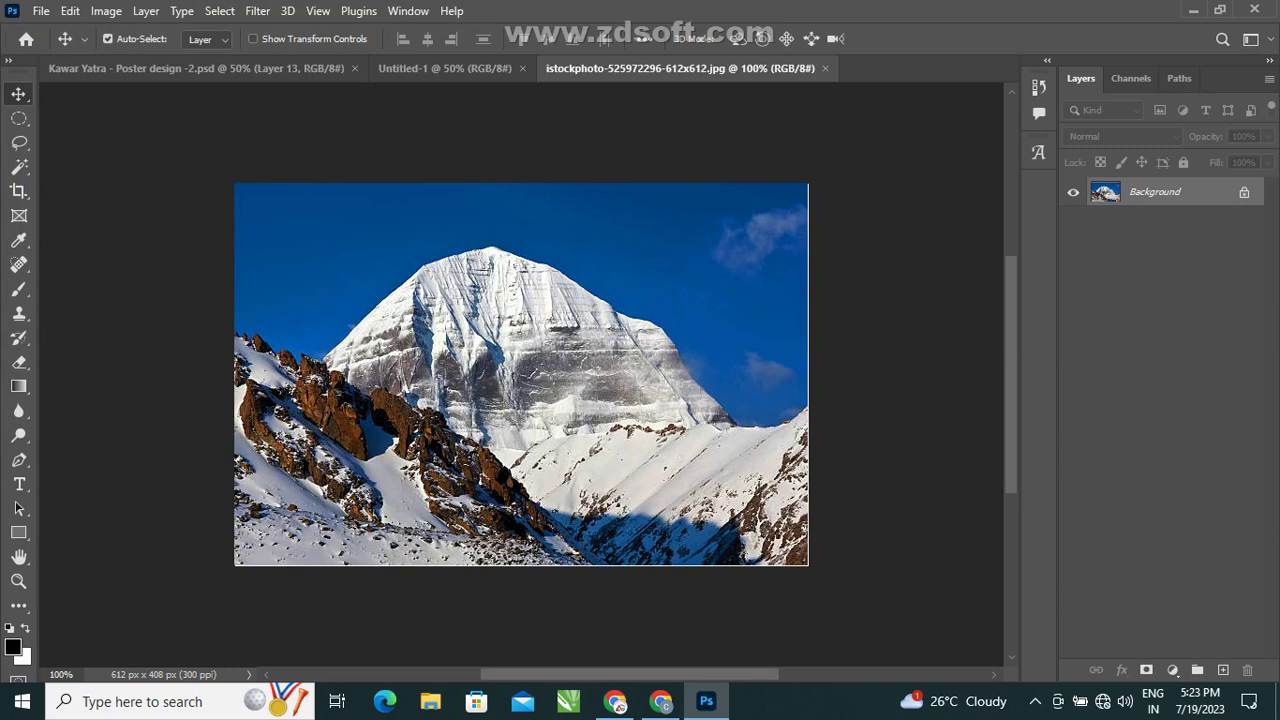
Bring the mountain photo into Untitled-1 at the top-left, enlarged to about 945×630 px.
{"action": "left_click_drag", "start_coordinate": [545, 180], "coordinate": [445, 68]}
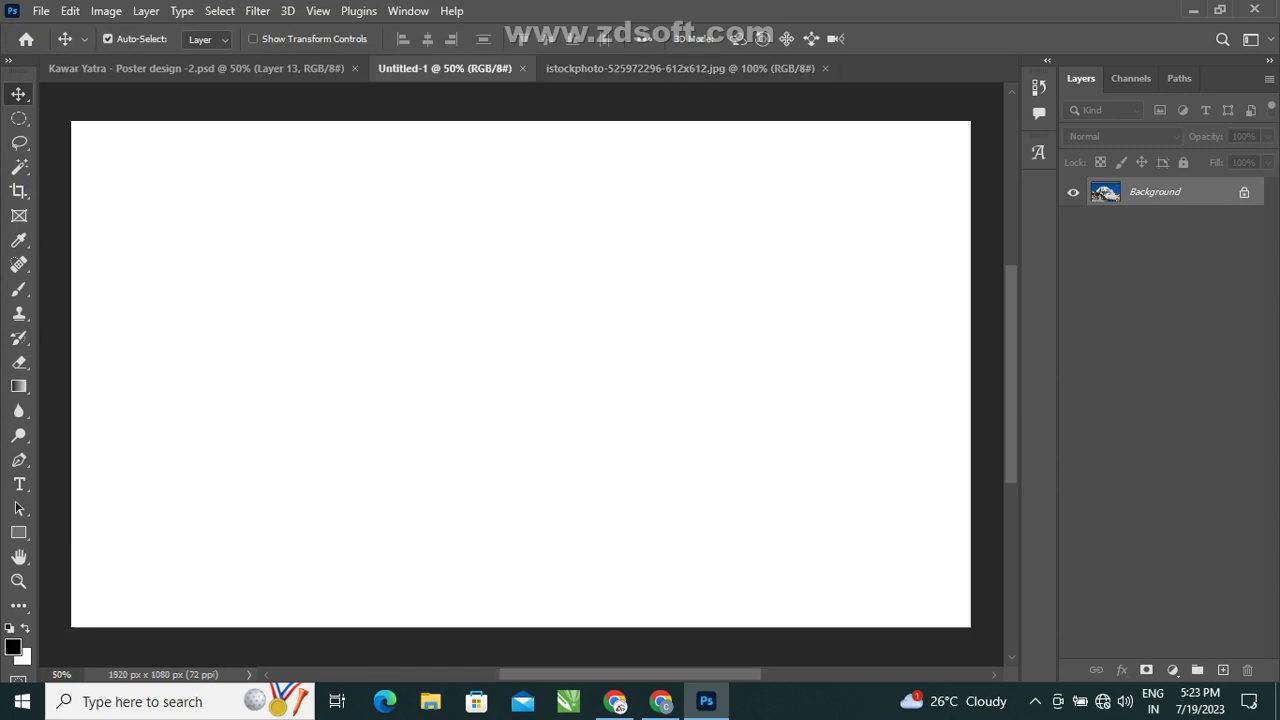
{"action": "mouse_move", "coordinate": [445, 68]}
{"action": "left_mouse_down"}
{"action": "mouse_move", "coordinate": [346, 344]}
{"action": "mouse_move", "coordinate": [262, 200]}
{"action": "left_mouse_up"}
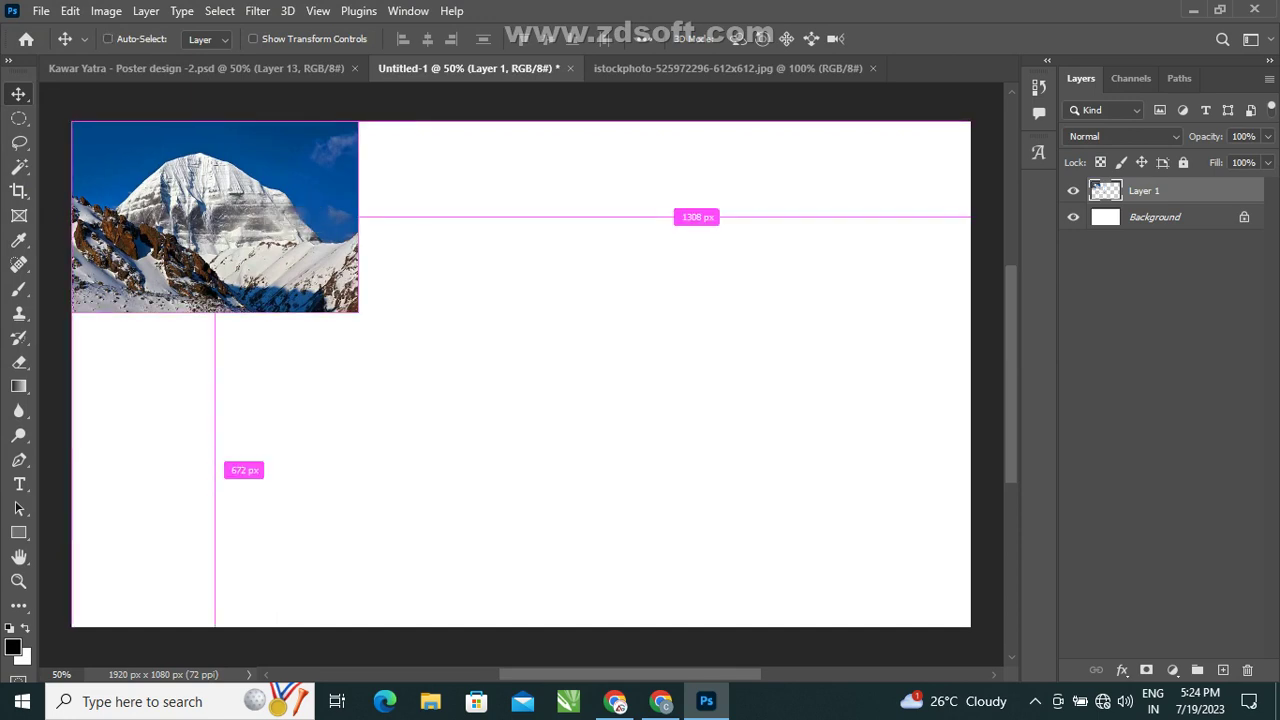
{"action": "key", "text": "ctrl+t"}
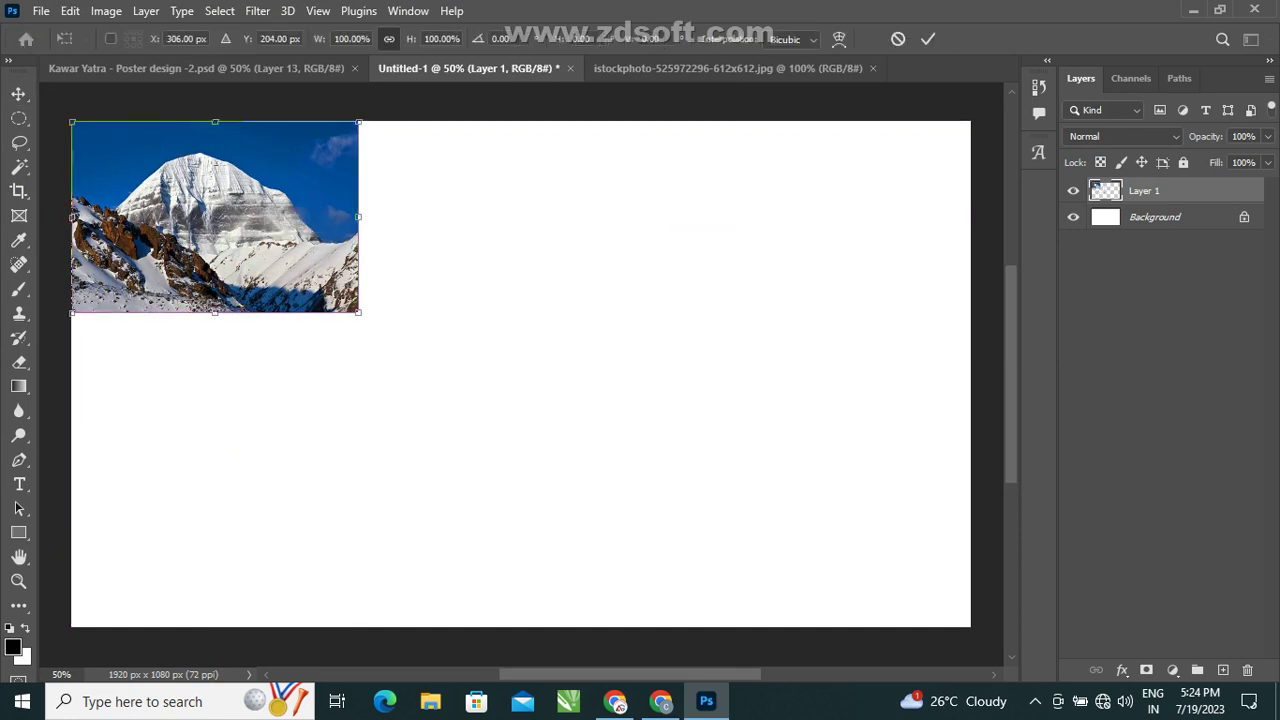
{"action": "left_click_drag", "start_coordinate": [358, 312], "coordinate": [552, 441]}
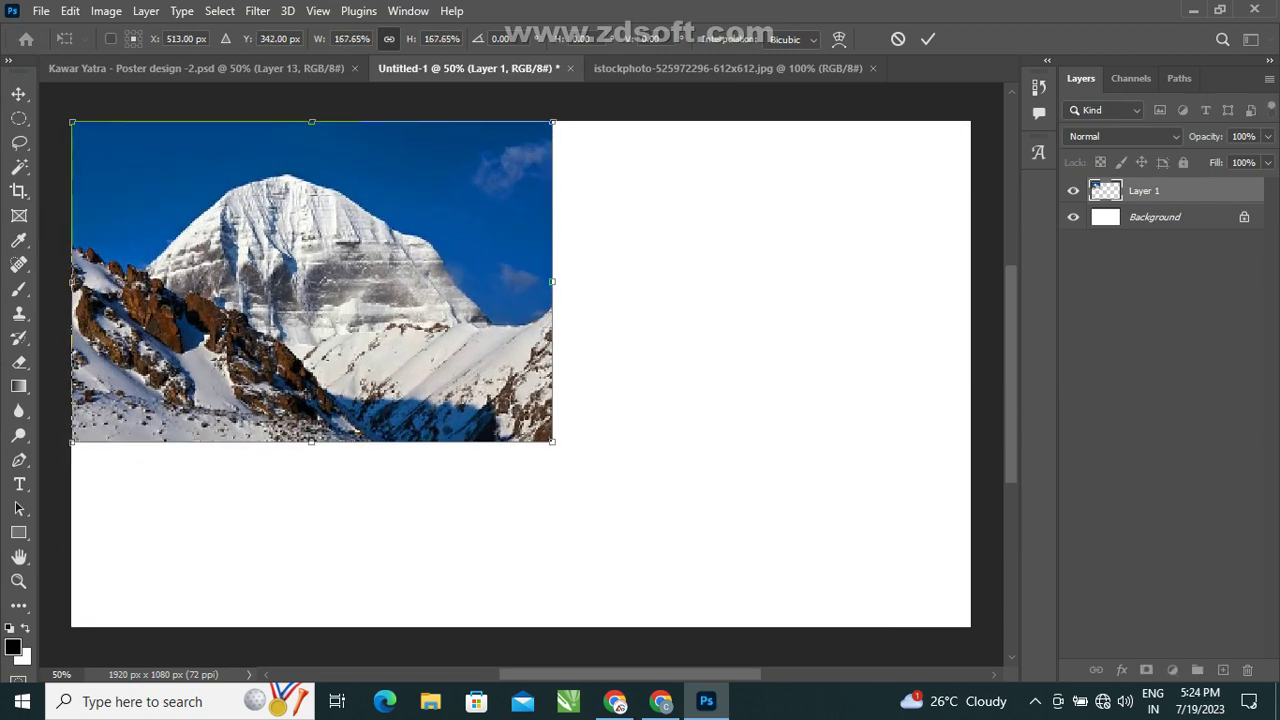
{"action": "left_click", "coordinate": [928, 38]}
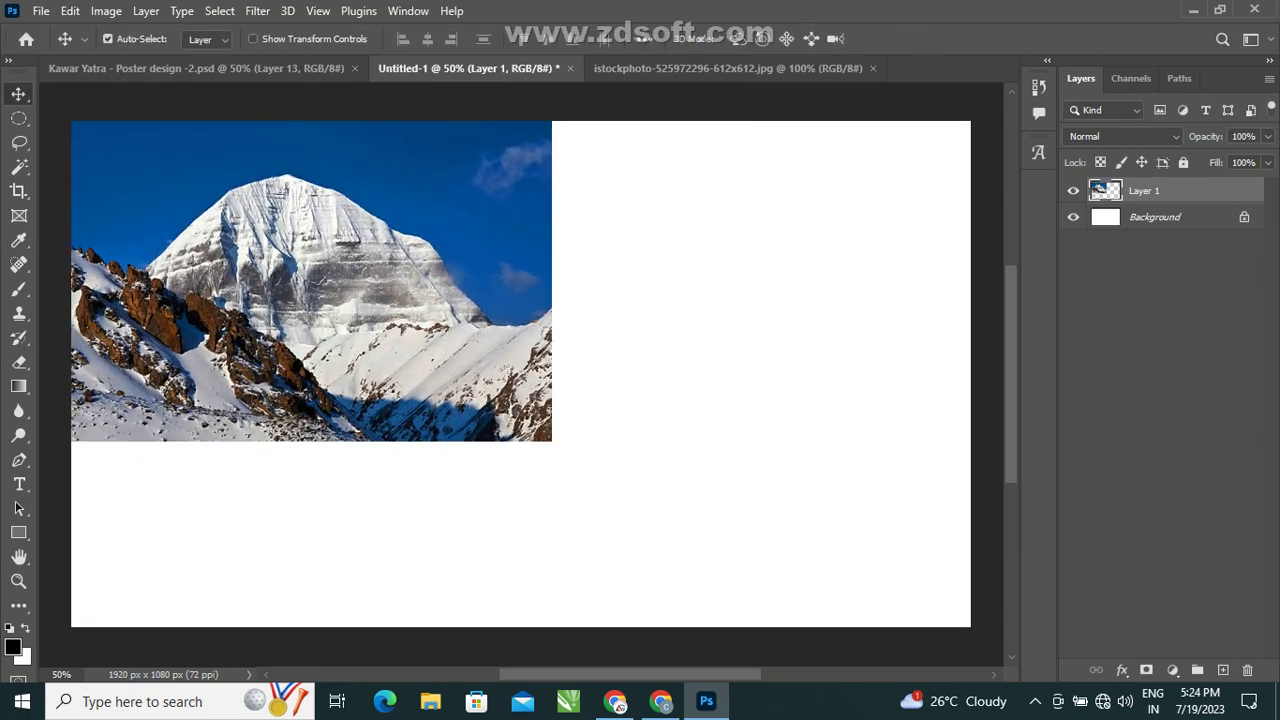
{"action": "key", "text": "ctrl+t"}
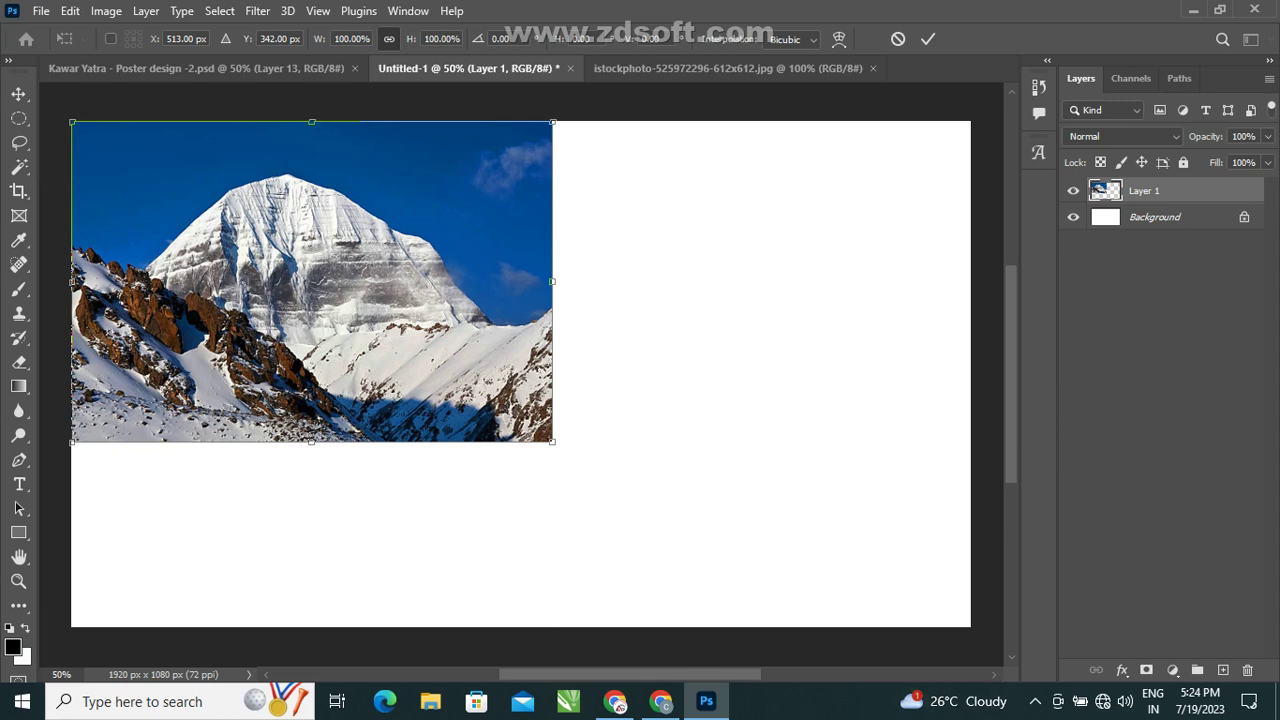
{"action": "left_click", "coordinate": [928, 38]}
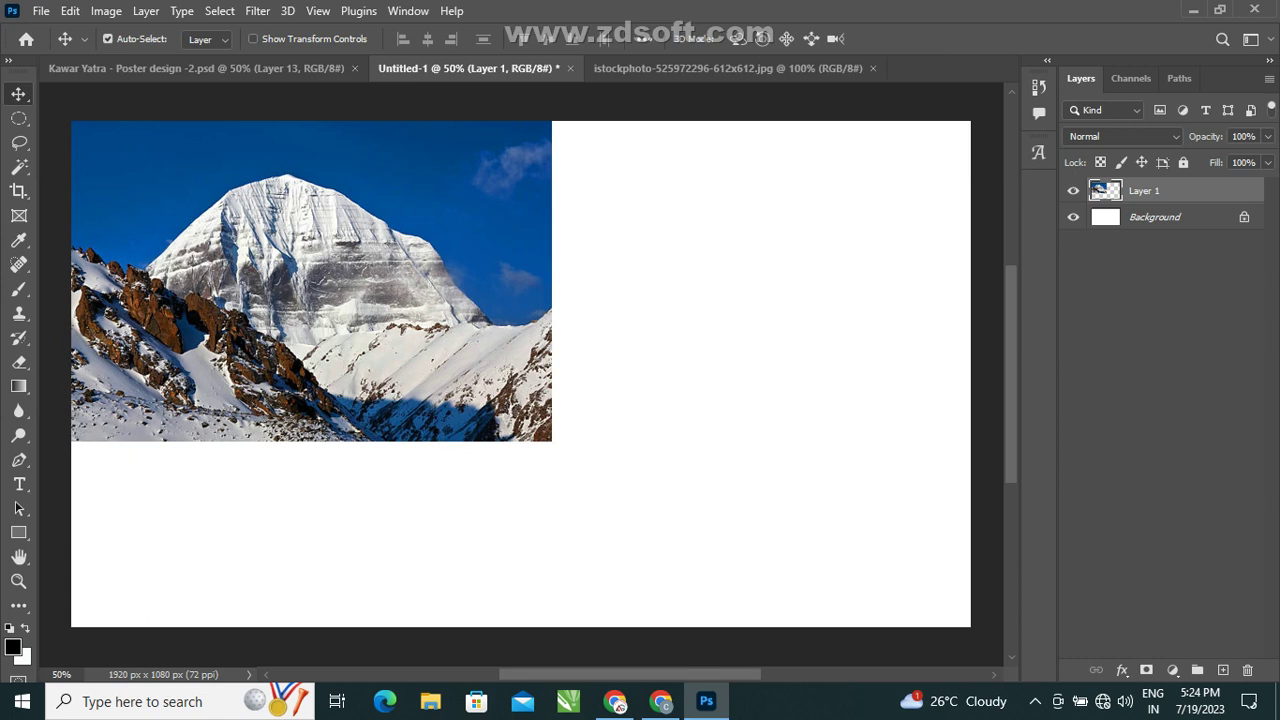
Select the mountain photo's Layer 1 and add a blank layer mask.
{"action": "right_click", "coordinate": [248, 212]}
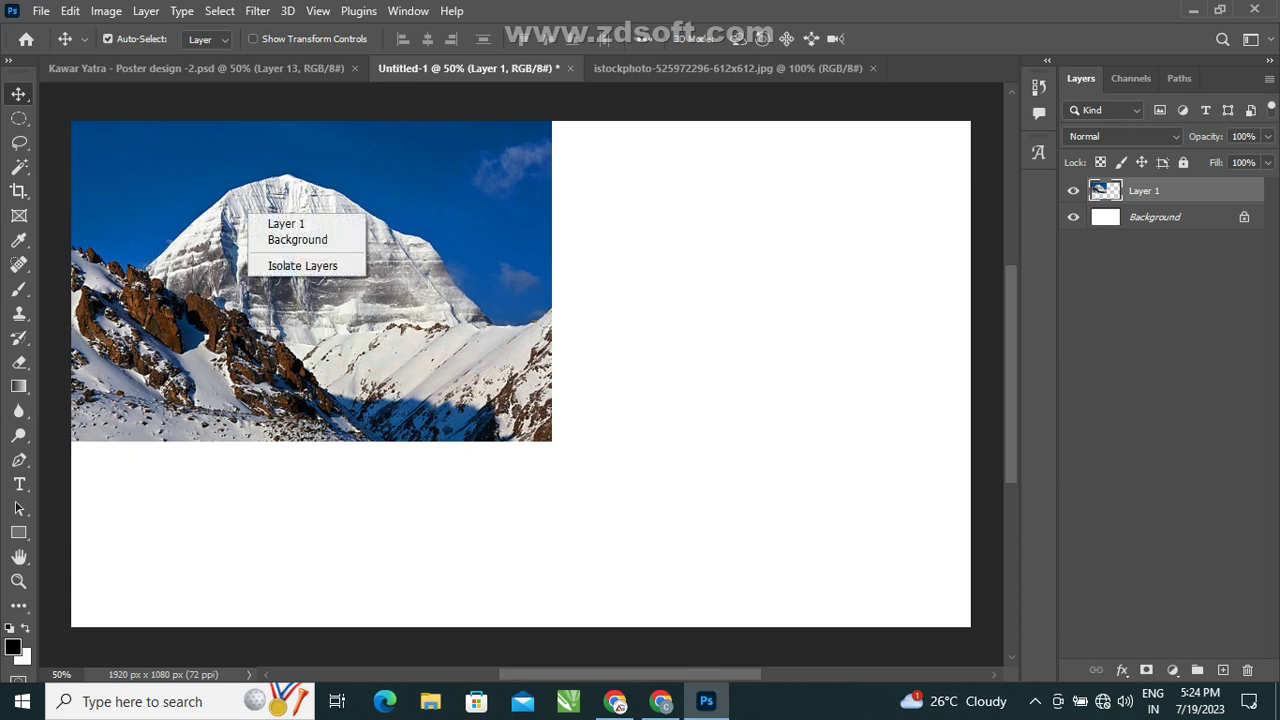
{"action": "left_click", "coordinate": [285, 221]}
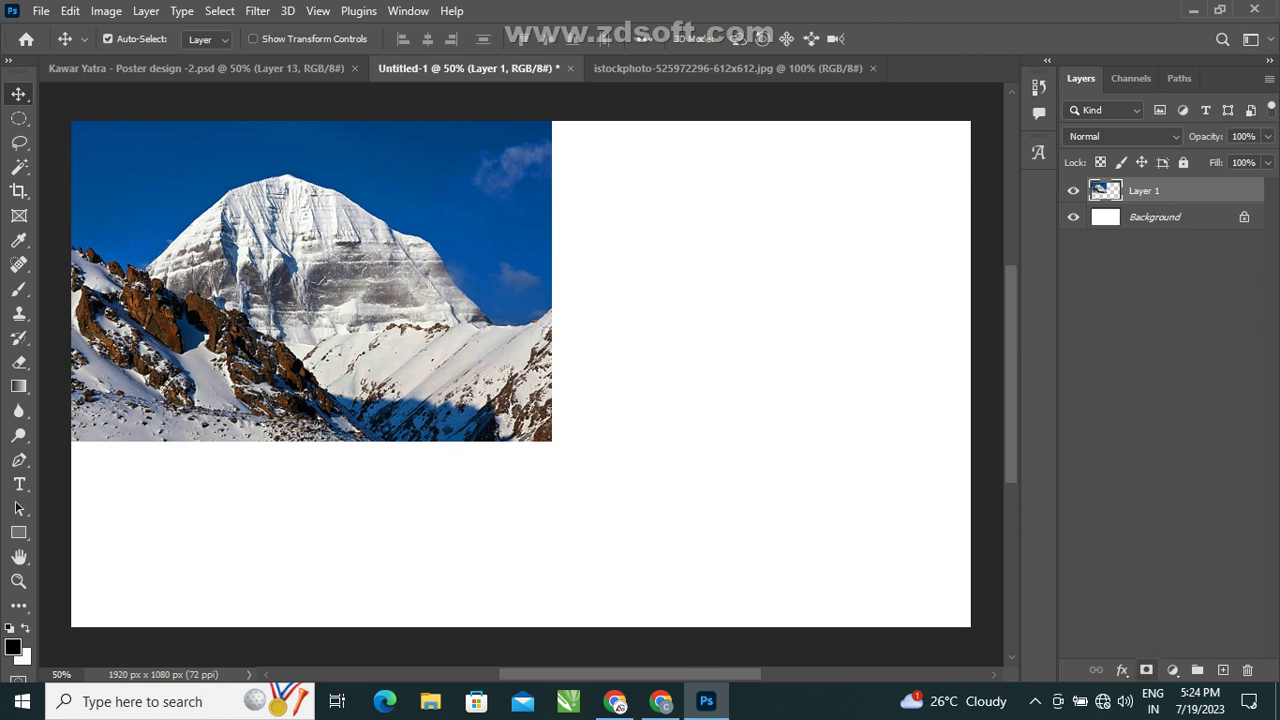
{"action": "left_click", "coordinate": [1146, 670]}
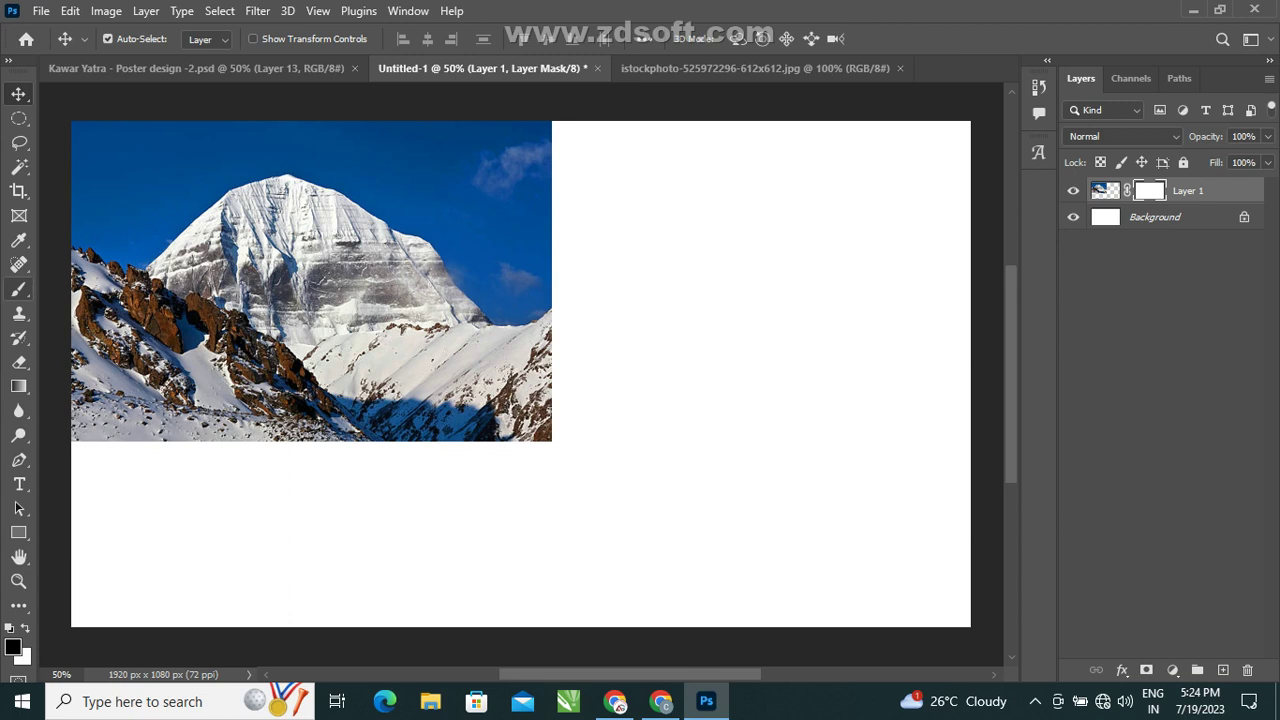
Paint Layer 1's mask to fade the mountain sky, right and bottom edges into white.
{"action": "left_click", "coordinate": [18, 289]}
{"action": "mouse_move", "coordinate": [545, 132]}
{"action": "left_mouse_down"}
{"action": "mouse_move", "coordinate": [480, 160]}
{"action": "mouse_move", "coordinate": [515, 290]}
{"action": "mouse_move", "coordinate": [460, 200]}
{"action": "mouse_move", "coordinate": [370, 160]}
{"action": "mouse_move", "coordinate": [270, 140]}
{"action": "mouse_move", "coordinate": [140, 170]}
{"action": "mouse_move", "coordinate": [100, 200]}
{"action": "mouse_move", "coordinate": [95, 230]}
{"action": "mouse_move", "coordinate": [110, 250]}
{"action": "mouse_move", "coordinate": [130, 200]}
{"action": "mouse_move", "coordinate": [168, 190]}
{"action": "mouse_move", "coordinate": [150, 217]}
{"action": "mouse_move", "coordinate": [235, 170]}
{"action": "mouse_move", "coordinate": [330, 165]}
{"action": "mouse_move", "coordinate": [450, 215]}
{"action": "mouse_move", "coordinate": [430, 230]}
{"action": "mouse_move", "coordinate": [406, 209]}
{"action": "left_mouse_up"}
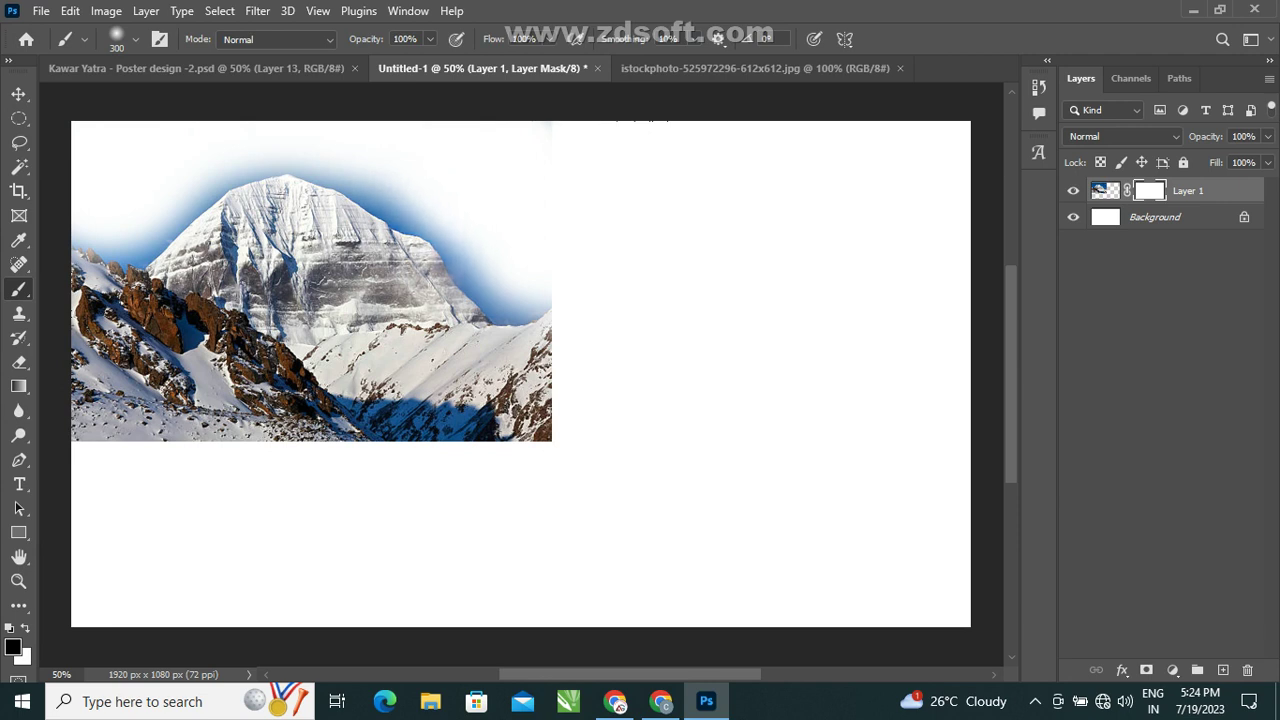
{"action": "mouse_move", "coordinate": [575, 295]}
{"action": "left_mouse_down"}
{"action": "mouse_move", "coordinate": [570, 440]}
{"action": "mouse_move", "coordinate": [480, 465]}
{"action": "mouse_move", "coordinate": [370, 470]}
{"action": "mouse_move", "coordinate": [100, 460]}
{"action": "mouse_move", "coordinate": [480, 458]}
{"action": "left_mouse_up"}
{"action": "left_click_drag", "start_coordinate": [240, 458], "coordinate": [545, 450]}
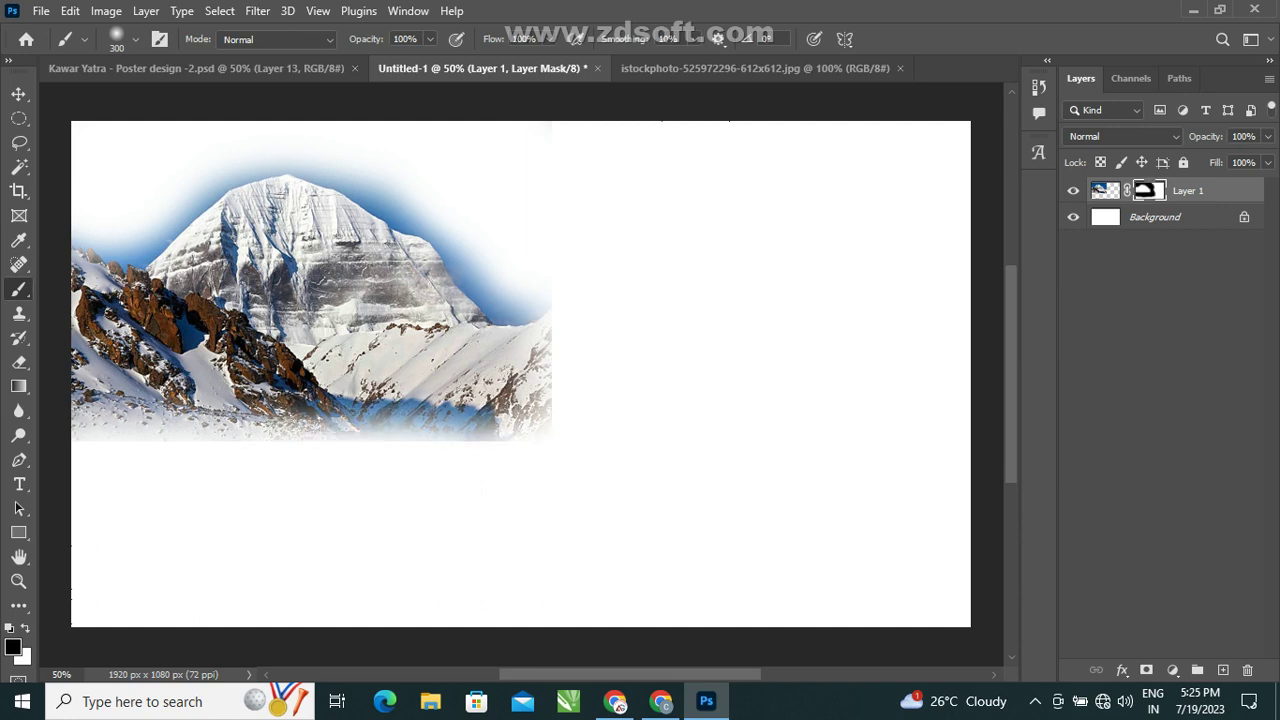
Switch to the Move tool and bring up the Open dialog in Downloads.
{"action": "key", "text": "v"}
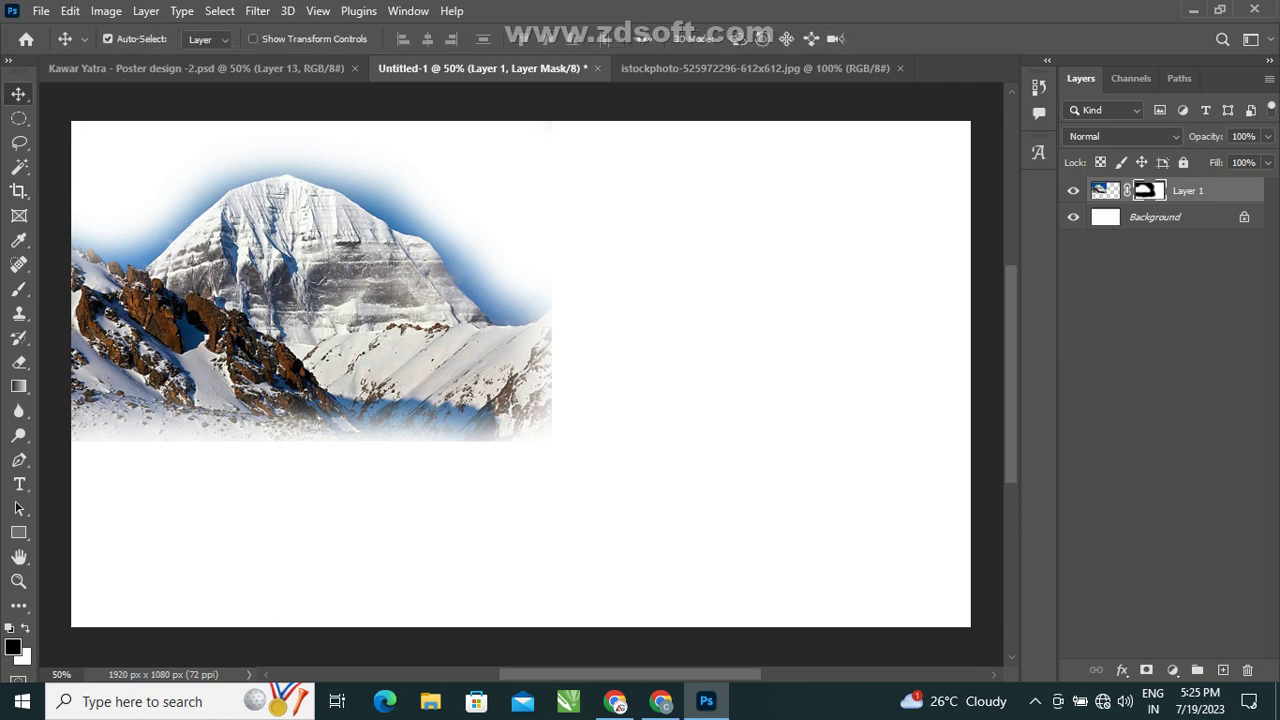
{"action": "key", "text": "alt+f"}
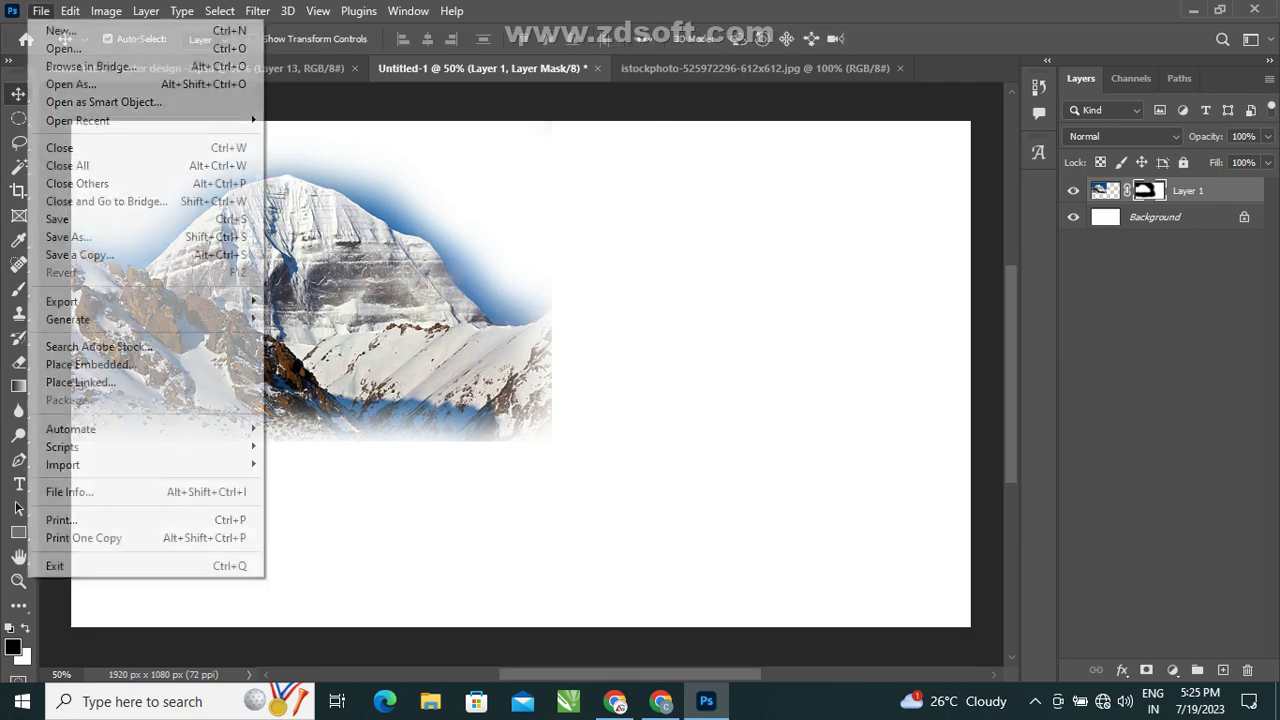
{"action": "key", "text": "Up"}
{"action": "key", "text": "Up"}
{"action": "key", "text": "Up"}
{"action": "key", "text": "Return"}
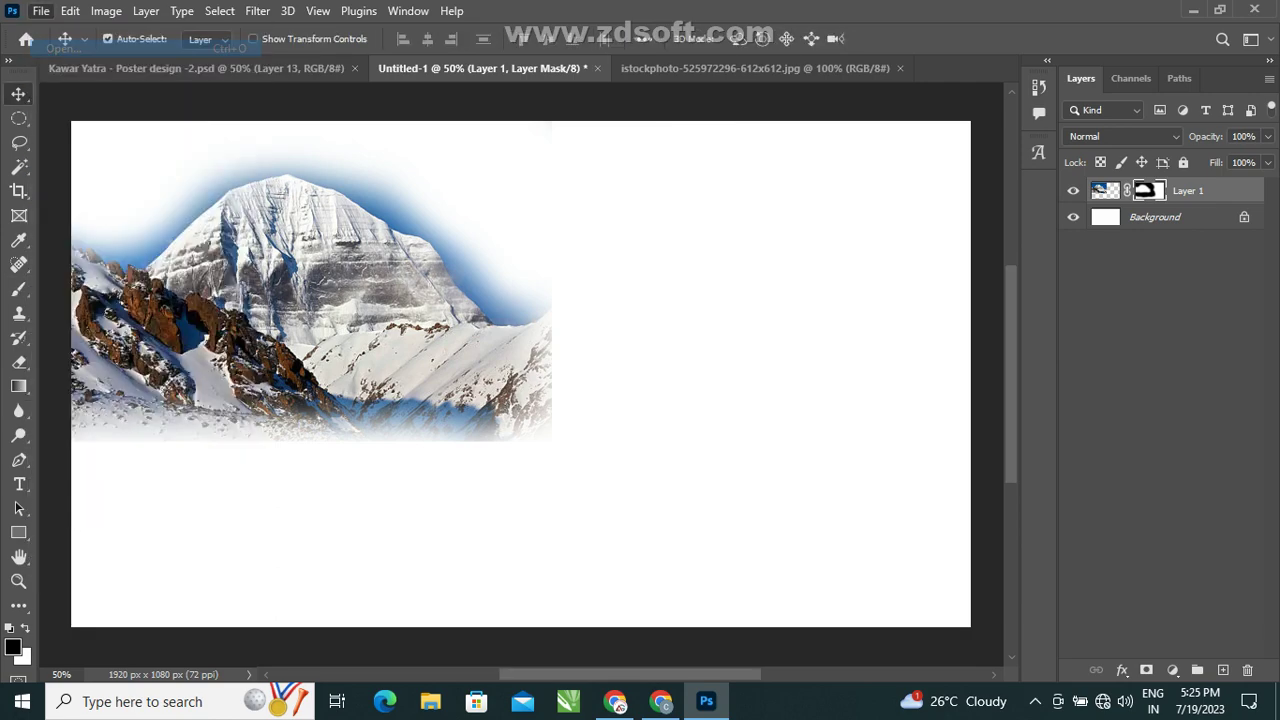
{"action": "scroll", "coordinate": [331, 300], "scroll_direction": "down", "scroll_amount": 5}
{"action": "scroll", "coordinate": [331, 300], "scroll_direction": "down", "scroll_amount": 5}
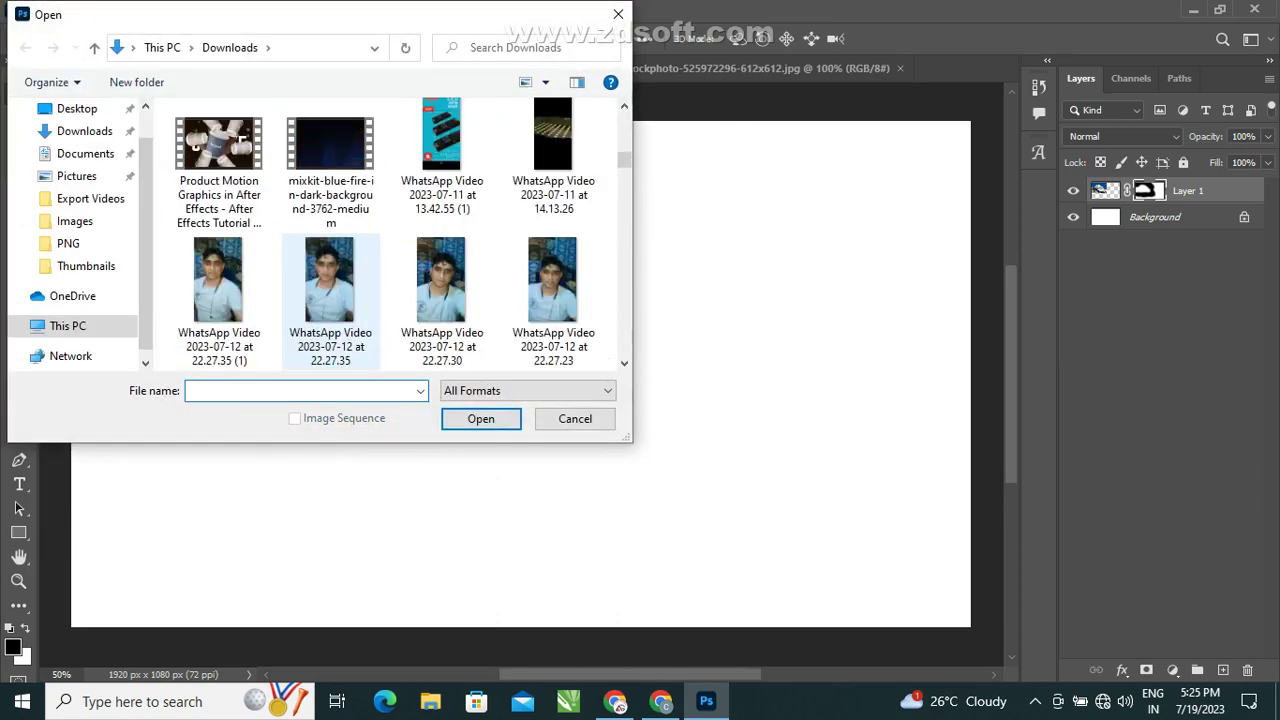
{"action": "scroll", "coordinate": [331, 300], "scroll_direction": "down", "scroll_amount": 5}
{"action": "scroll", "coordinate": [331, 300], "scroll_direction": "down", "scroll_amount": 3}
{"action": "scroll", "coordinate": [331, 300], "scroll_direction": "down", "scroll_amount": 5}
{"action": "scroll", "coordinate": [331, 300], "scroll_direction": "down", "scroll_amount": 2}
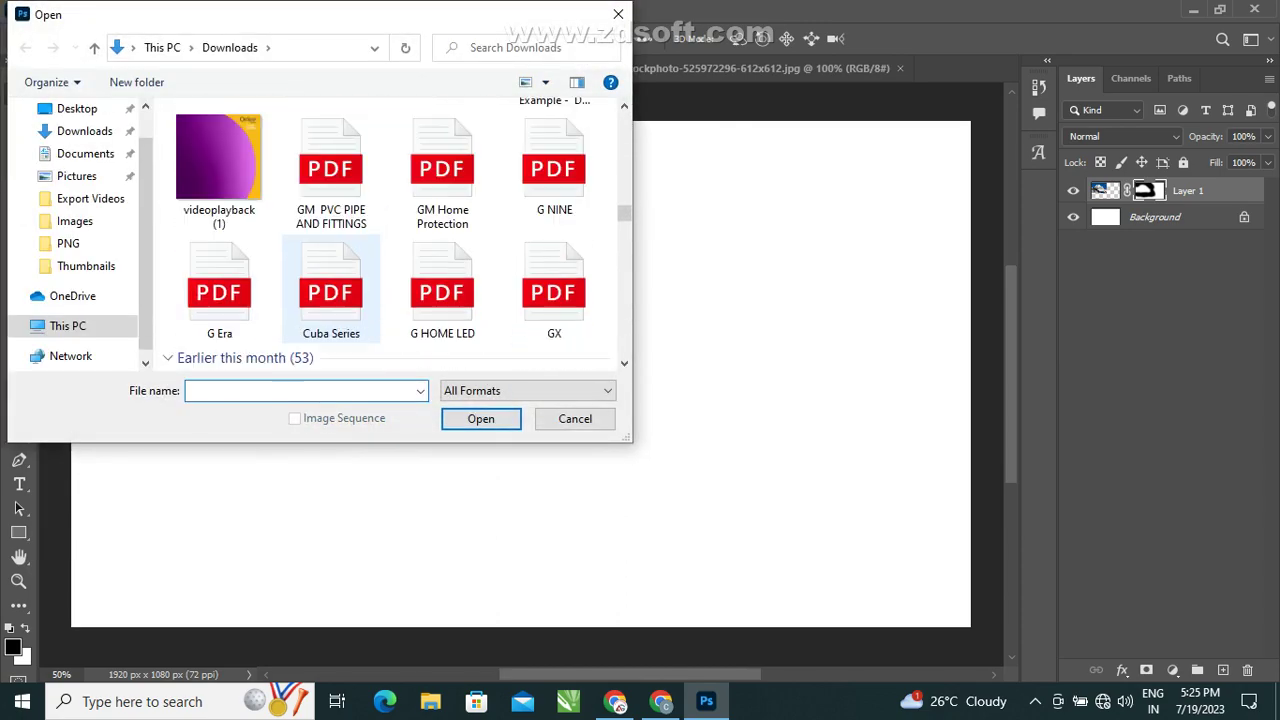
{"action": "scroll", "coordinate": [331, 300], "scroll_direction": "down", "scroll_amount": 3}
{"action": "scroll", "coordinate": [331, 300], "scroll_direction": "down", "scroll_amount": 2}
{"action": "scroll", "coordinate": [331, 300], "scroll_direction": "down", "scroll_amount": 3}
{"action": "scroll", "coordinate": [331, 300], "scroll_direction": "down", "scroll_amount": 2}
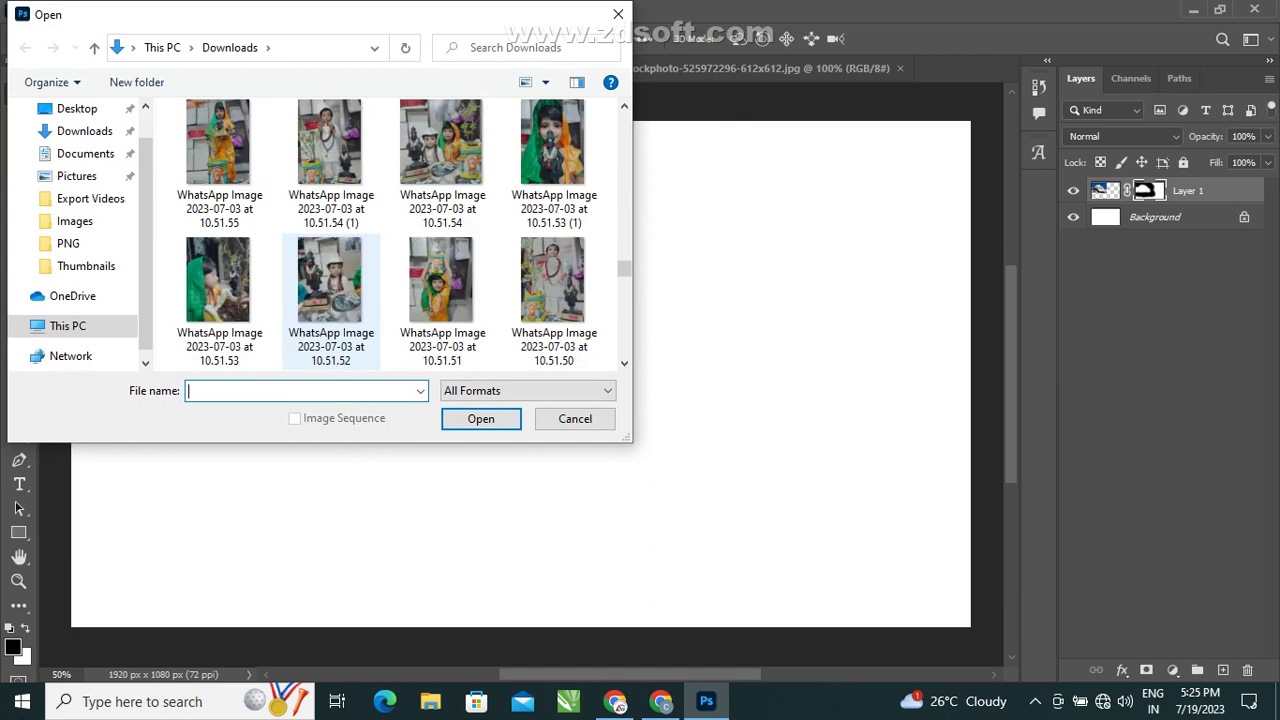
{"action": "scroll", "coordinate": [331, 300], "scroll_direction": "down", "scroll_amount": 3}
{"action": "scroll", "coordinate": [331, 300], "scroll_direction": "down", "scroll_amount": 2}
{"action": "scroll", "coordinate": [331, 300], "scroll_direction": "down", "scroll_amount": 3}
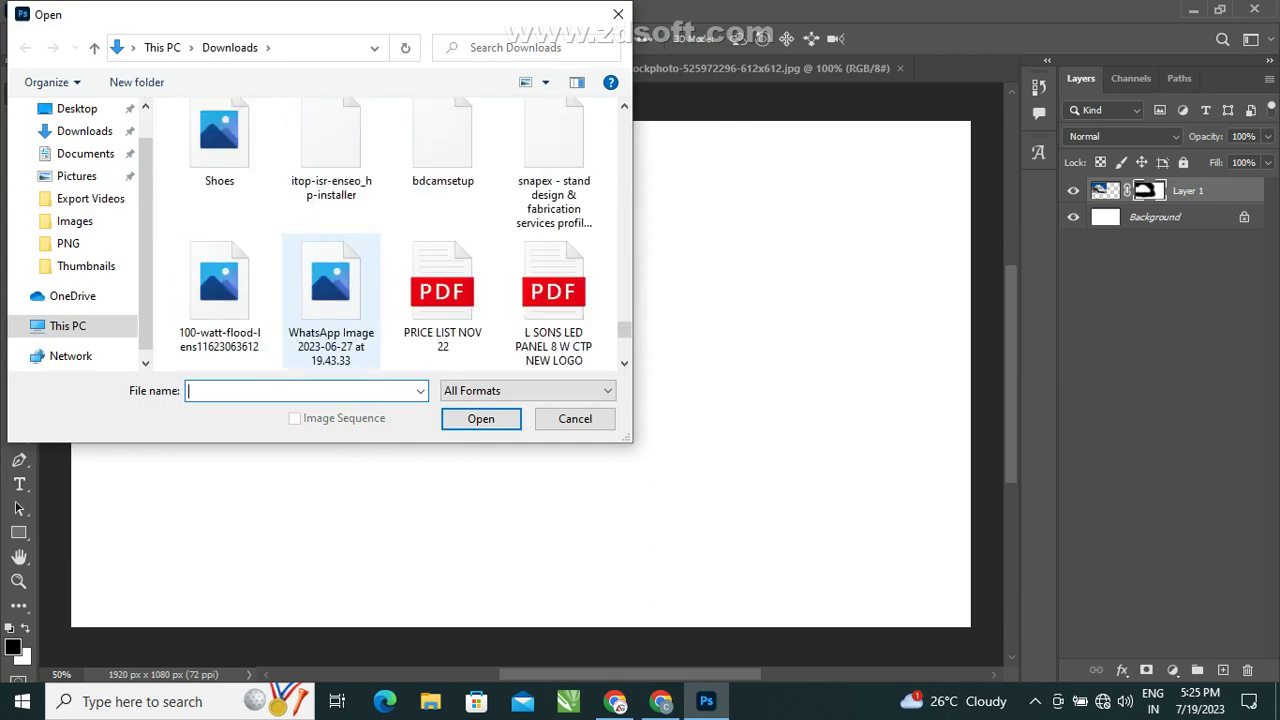
{"action": "scroll", "coordinate": [331, 300], "scroll_direction": "down", "scroll_amount": 2}
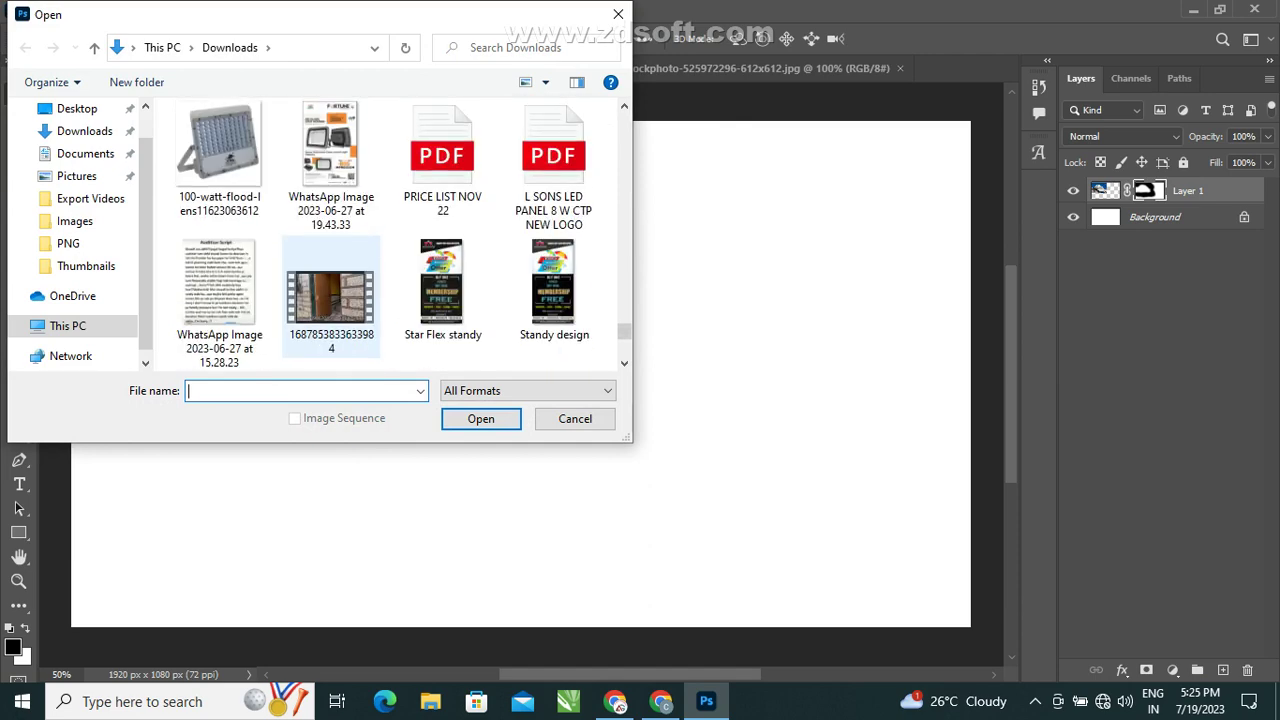
{"action": "scroll", "coordinate": [390, 230], "scroll_direction": "up", "scroll_amount": 3}
{"action": "scroll", "coordinate": [390, 230], "scroll_direction": "up", "scroll_amount": 3}
{"action": "scroll", "coordinate": [390, 230], "scroll_direction": "up", "scroll_amount": 1}
{"action": "scroll", "coordinate": [390, 230], "scroll_direction": "up", "scroll_amount": 2}
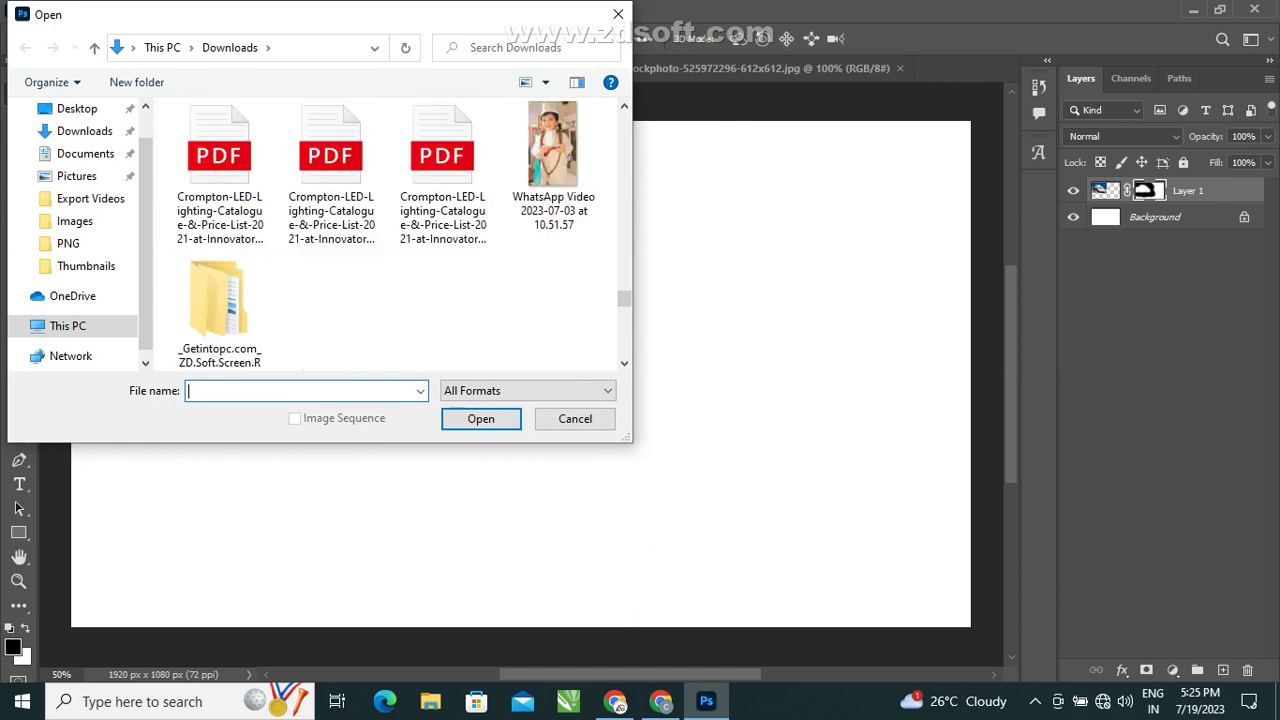
{"action": "scroll", "coordinate": [331, 310], "scroll_direction": "up", "scroll_amount": 1}
{"action": "scroll", "coordinate": [331, 310], "scroll_direction": "up", "scroll_amount": 2}
{"action": "scroll", "coordinate": [331, 310], "scroll_direction": "up", "scroll_amount": 2}
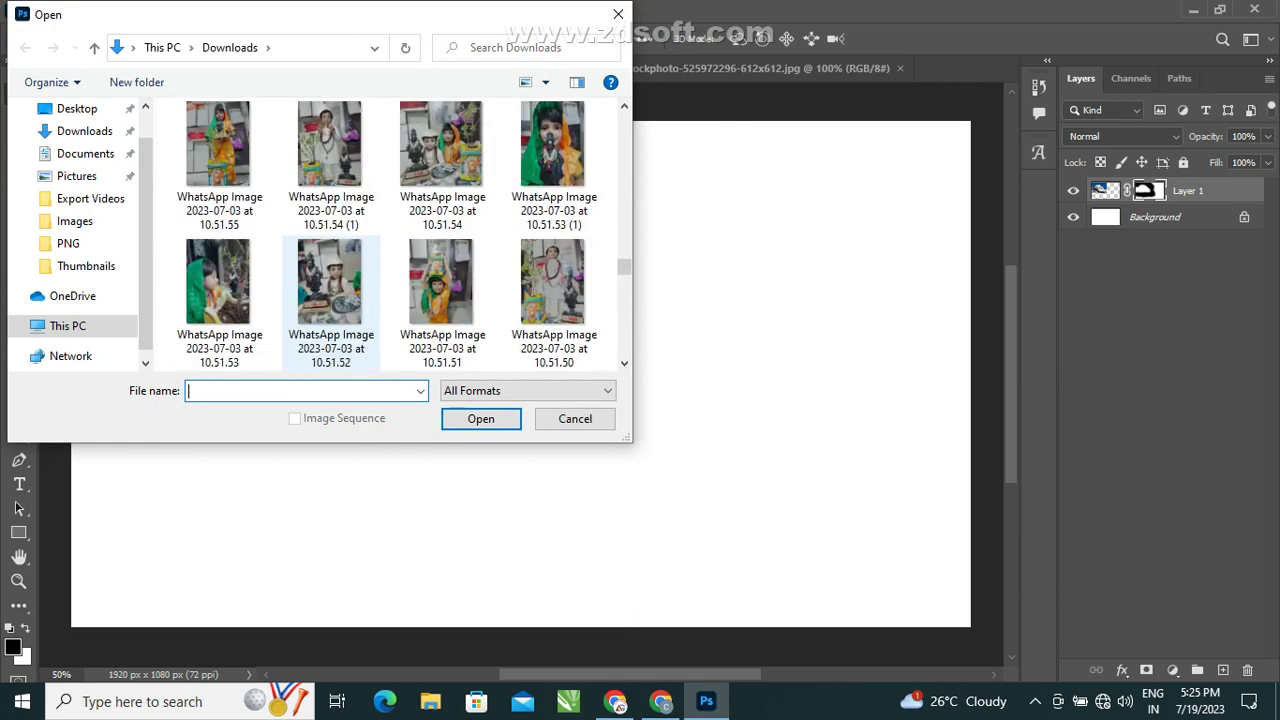
{"action": "scroll", "coordinate": [331, 310], "scroll_direction": "up", "scroll_amount": 2}
{"action": "scroll", "coordinate": [331, 310], "scroll_direction": "up", "scroll_amount": 2}
{"action": "scroll", "coordinate": [331, 310], "scroll_direction": "up", "scroll_amount": 2}
{"action": "scroll", "coordinate": [331, 310], "scroll_direction": "up", "scroll_amount": 2}
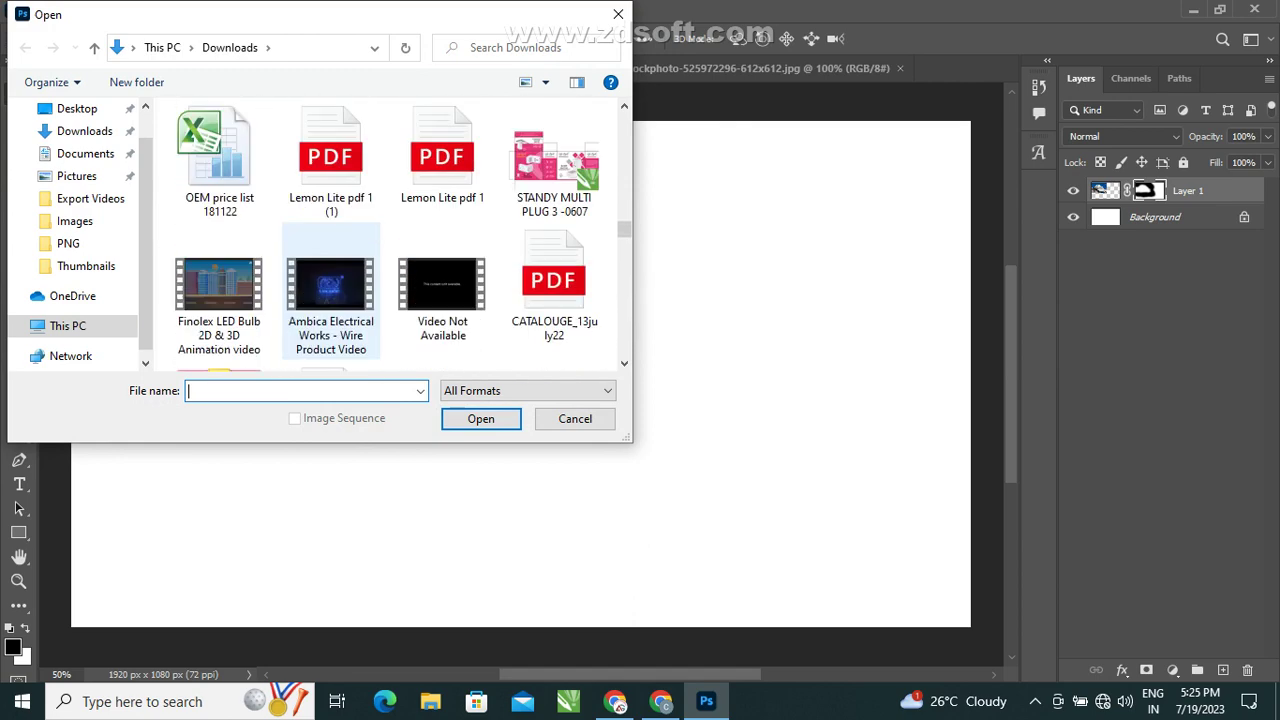
{"action": "scroll", "coordinate": [331, 310], "scroll_direction": "up", "scroll_amount": 2}
{"action": "scroll", "coordinate": [331, 310], "scroll_direction": "up", "scroll_amount": 2}
{"action": "scroll", "coordinate": [331, 300], "scroll_direction": "up", "scroll_amount": 2}
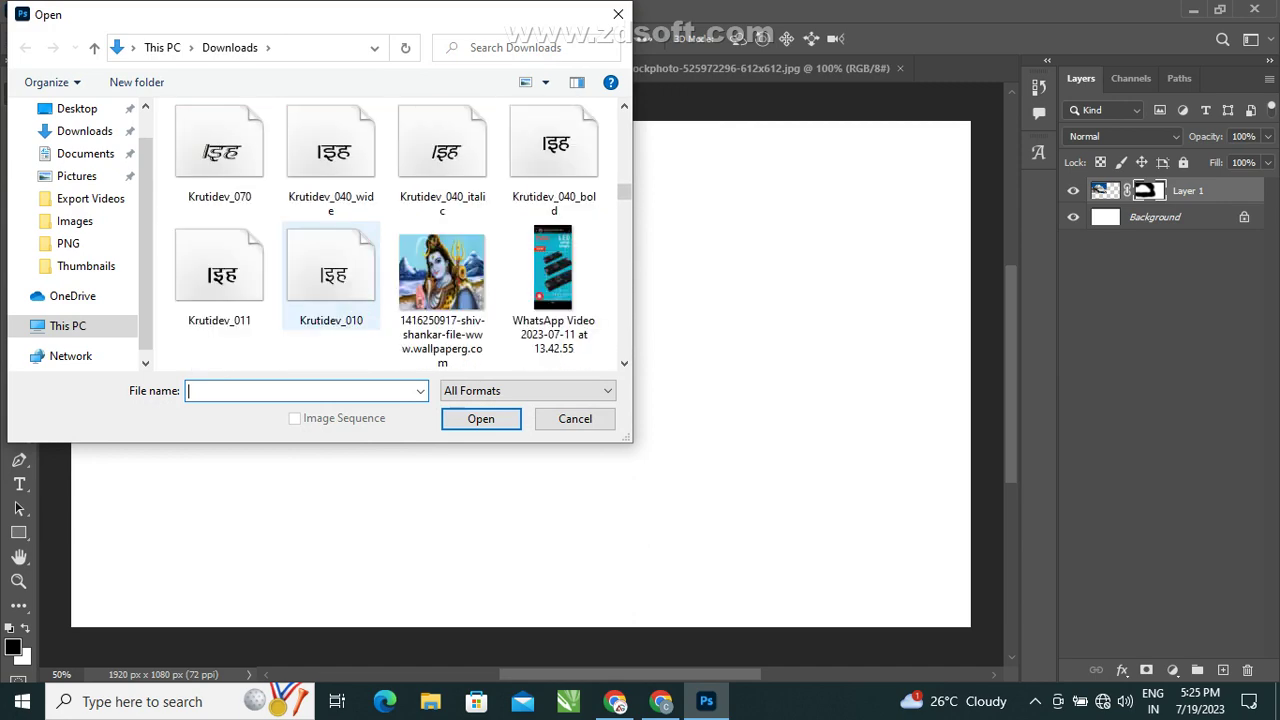
{"action": "left_click", "coordinate": [441, 272]}
Open the Shiva wallpaper and drag it into the Untitled-1 poster.
{"action": "left_click", "coordinate": [480, 418]}
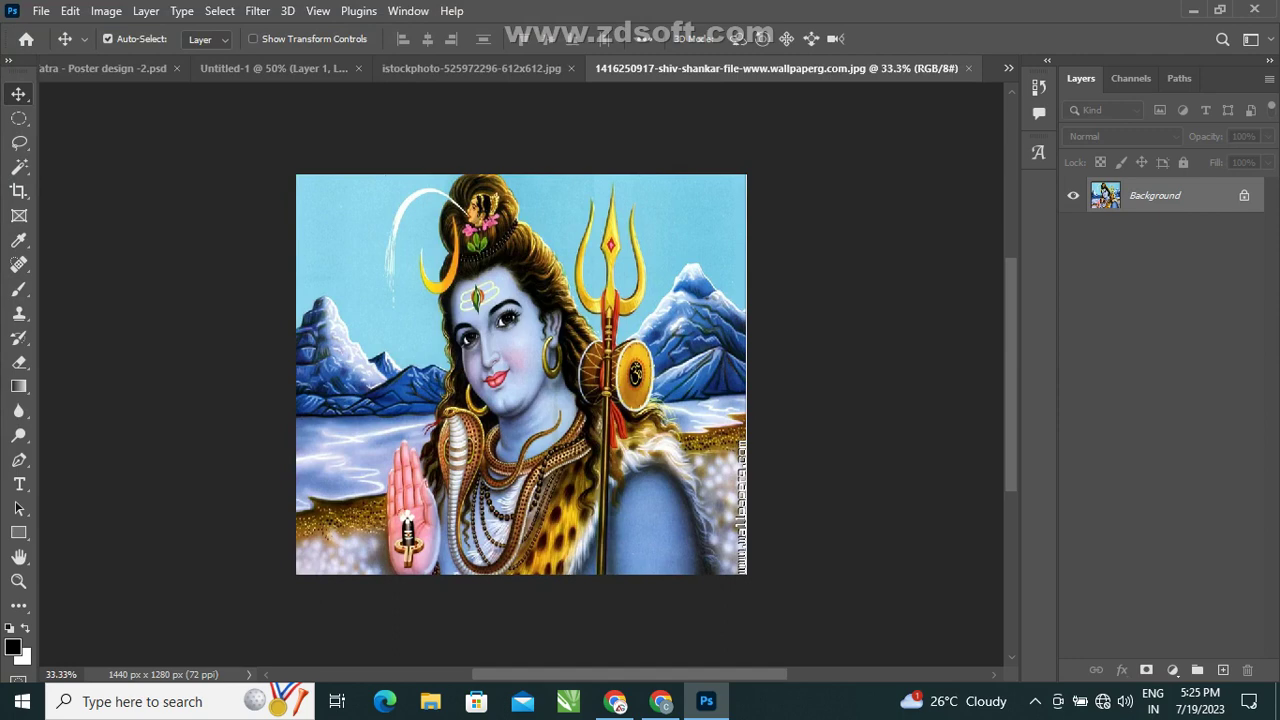
{"action": "left_click_drag", "start_coordinate": [583, 349], "coordinate": [449, 57]}
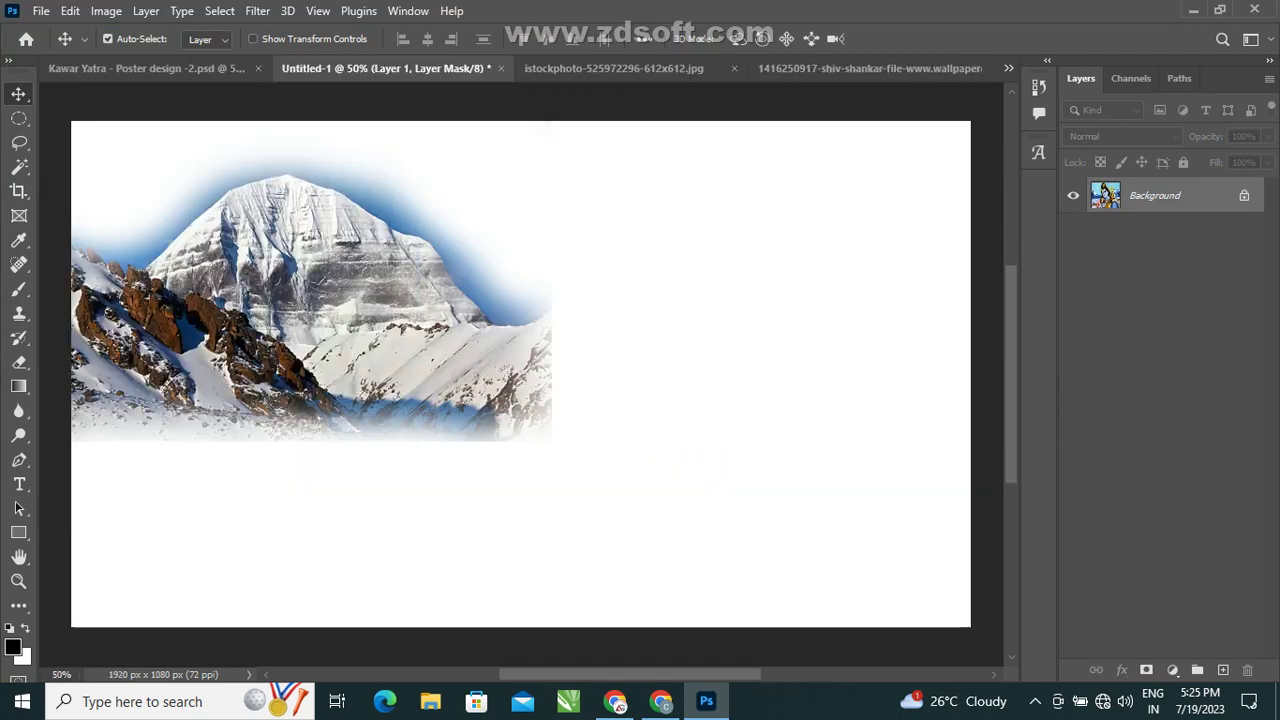
{"action": "mouse_move", "coordinate": [449, 57]}
{"action": "left_mouse_down"}
{"action": "mouse_move", "coordinate": [492, 424]}
{"action": "mouse_move", "coordinate": [480, 449]}
{"action": "left_mouse_up"}
Scale the Shiva layer to 57.92% at the top-left and add a blank layer mask.
{"action": "key", "text": "ctrl+t"}
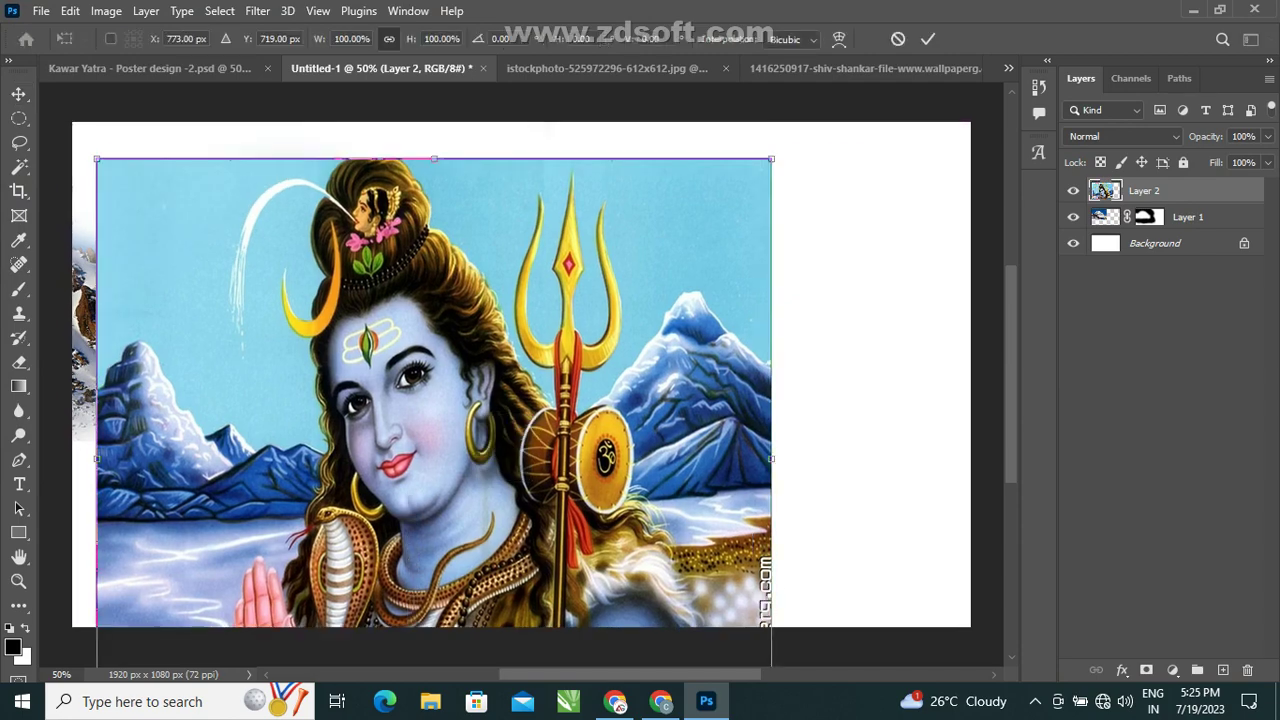
{"action": "left_click_drag", "start_coordinate": [770, 157], "coordinate": [486, 408]}
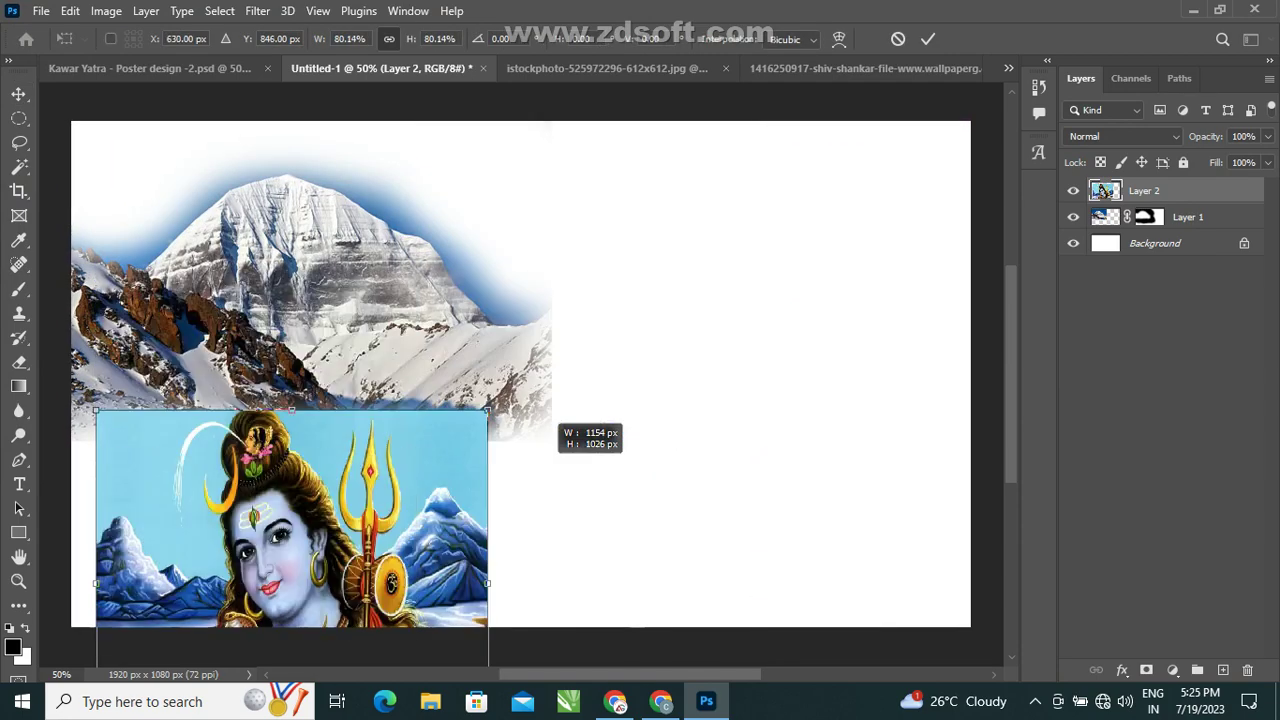
{"action": "mouse_move", "coordinate": [342, 572]}
{"action": "left_mouse_down"}
{"action": "mouse_move", "coordinate": [332, 322]}
{"action": "mouse_move", "coordinate": [349, 315]}
{"action": "left_mouse_up"}
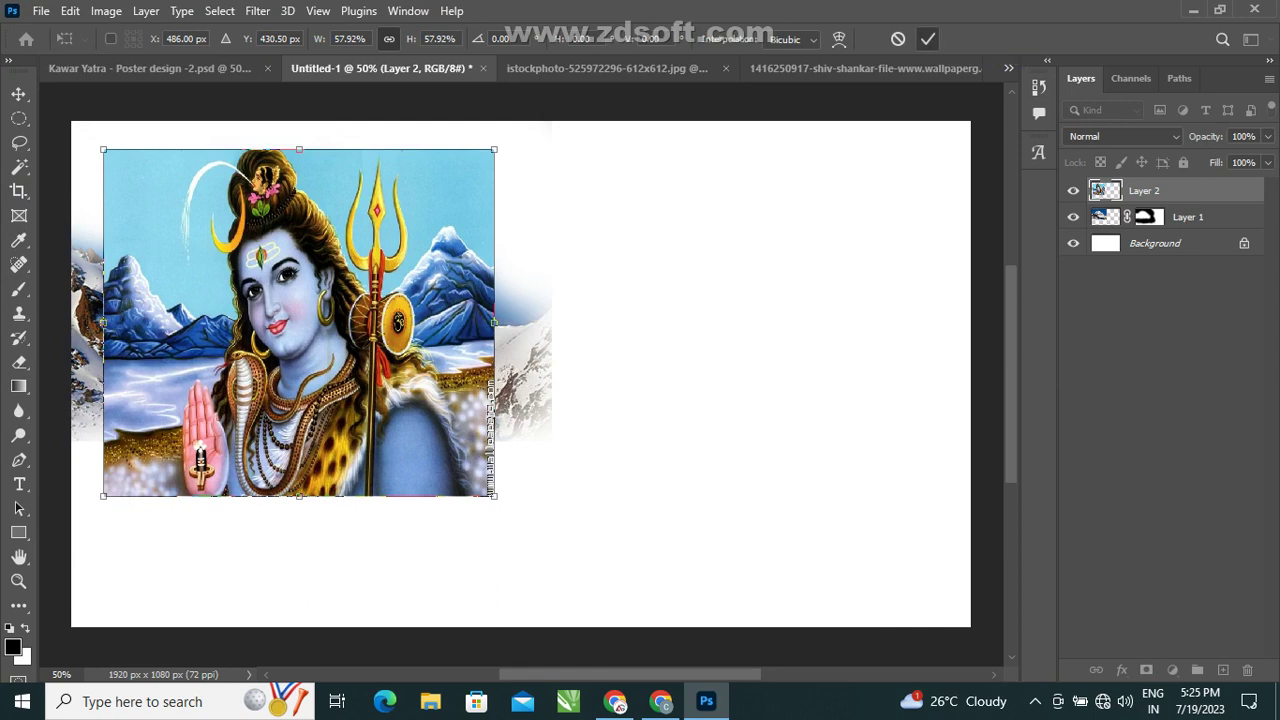
{"action": "left_click", "coordinate": [928, 38]}
{"action": "left_click_drag", "start_coordinate": [378, 310], "coordinate": [378, 310]}
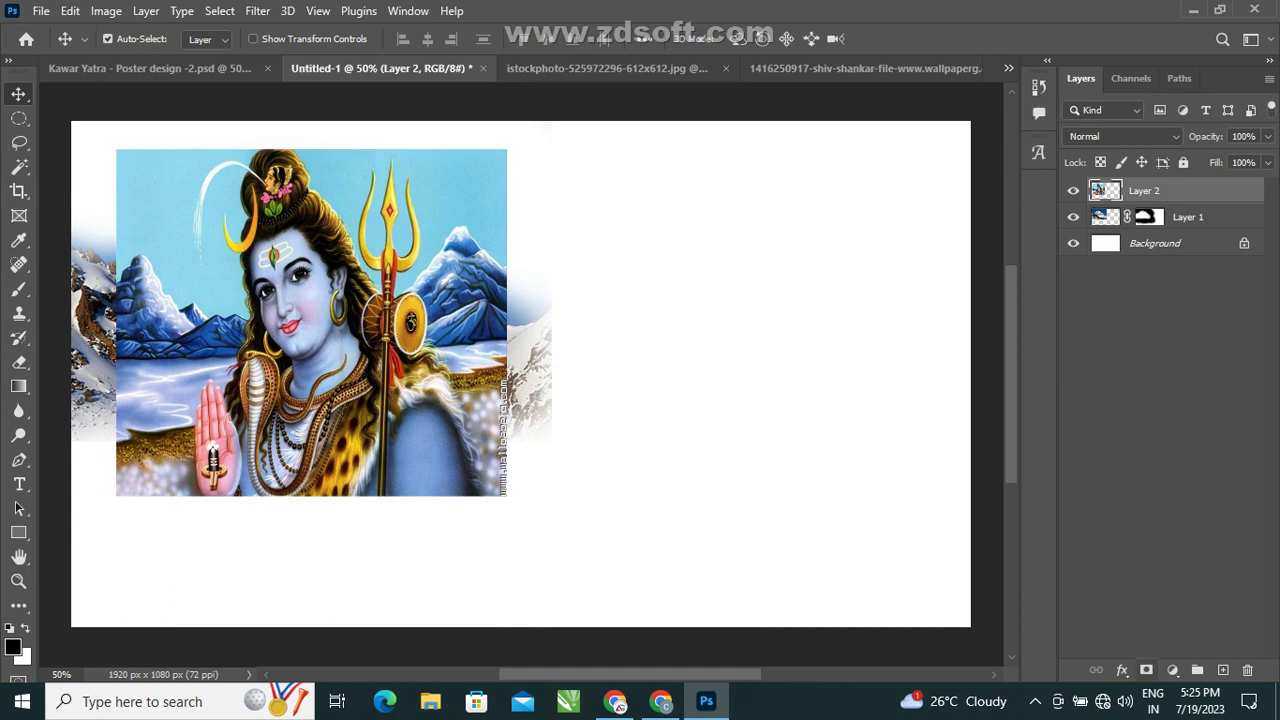
{"action": "left_click", "coordinate": [1146, 670]}
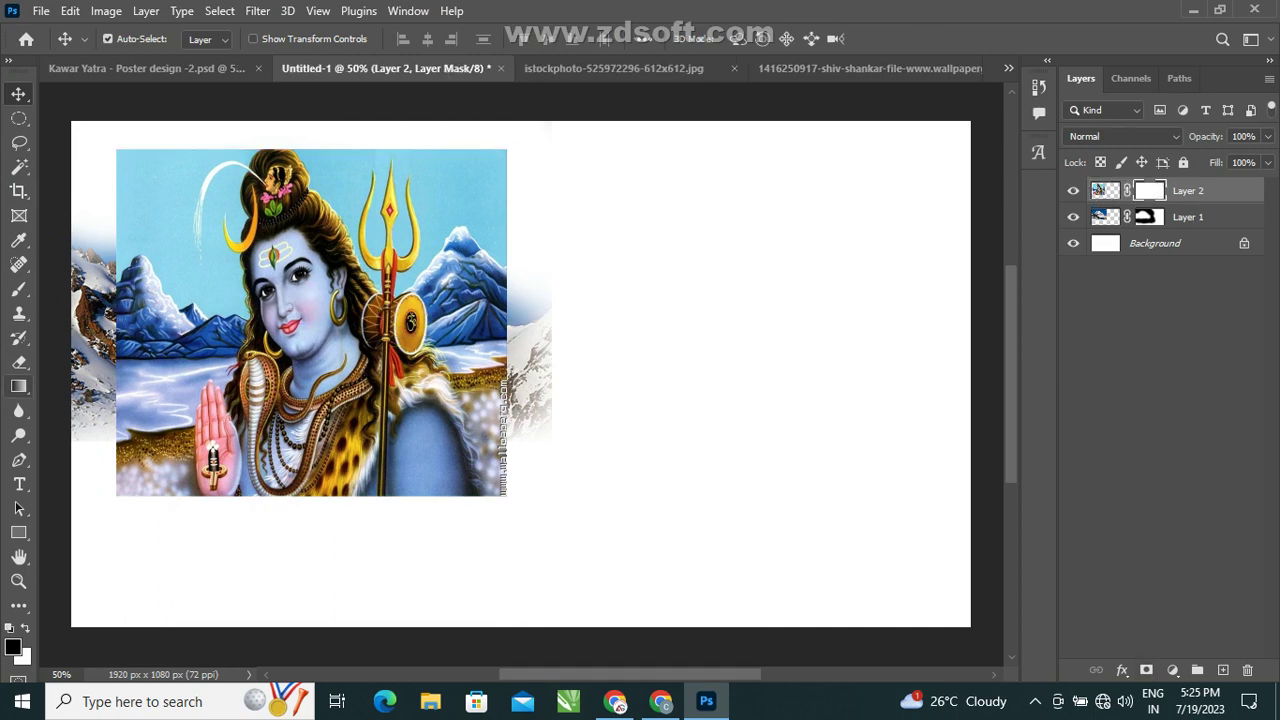
Paint Layer 2's mask to blend Shiva's top, right and left edges into the mountains.
{"action": "left_click", "coordinate": [18, 289]}
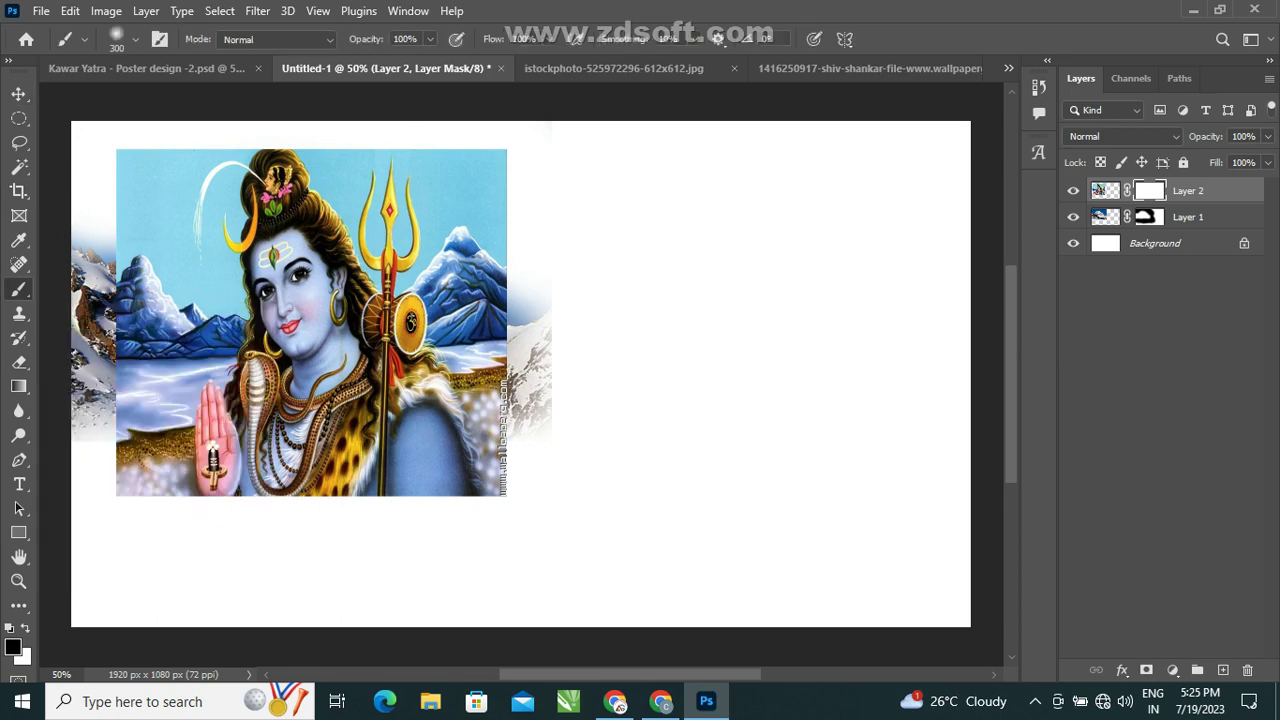
{"action": "left_click_drag", "start_coordinate": [490, 200], "coordinate": [440, 170]}
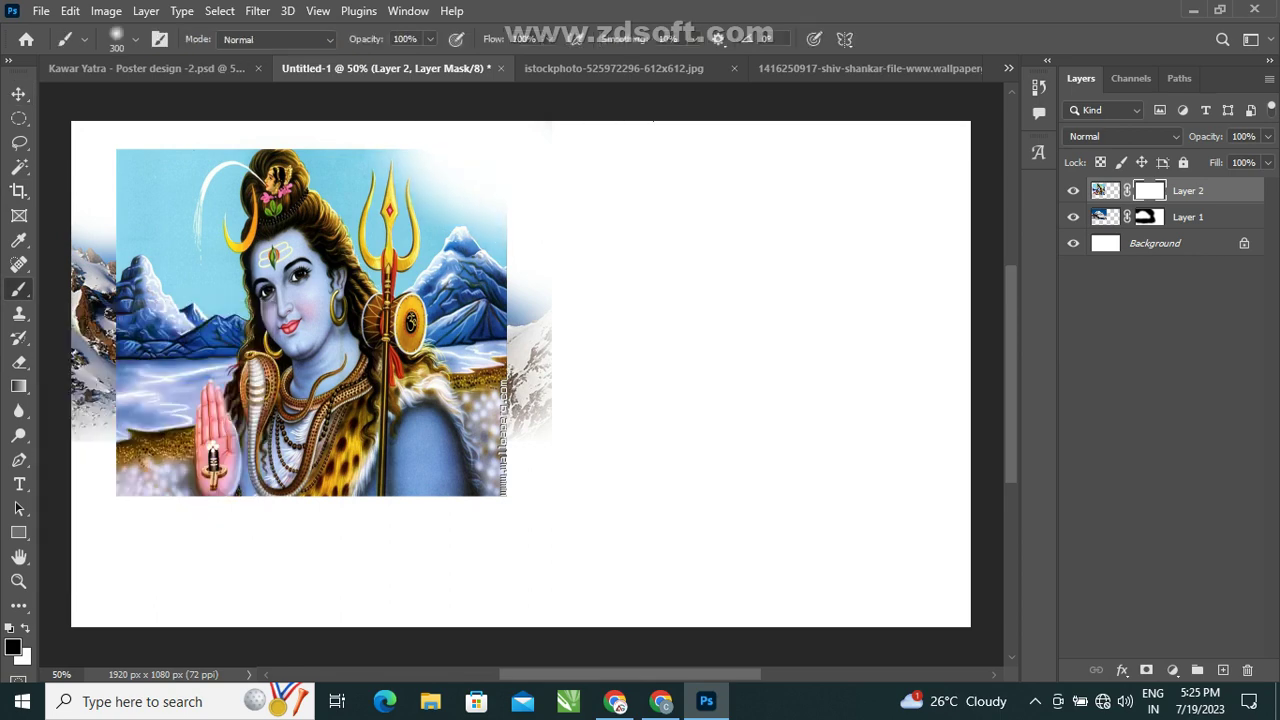
{"action": "mouse_move", "coordinate": [440, 140]}
{"action": "left_mouse_down"}
{"action": "mouse_move", "coordinate": [150, 150]}
{"action": "mouse_move", "coordinate": [130, 225]}
{"action": "left_mouse_up"}
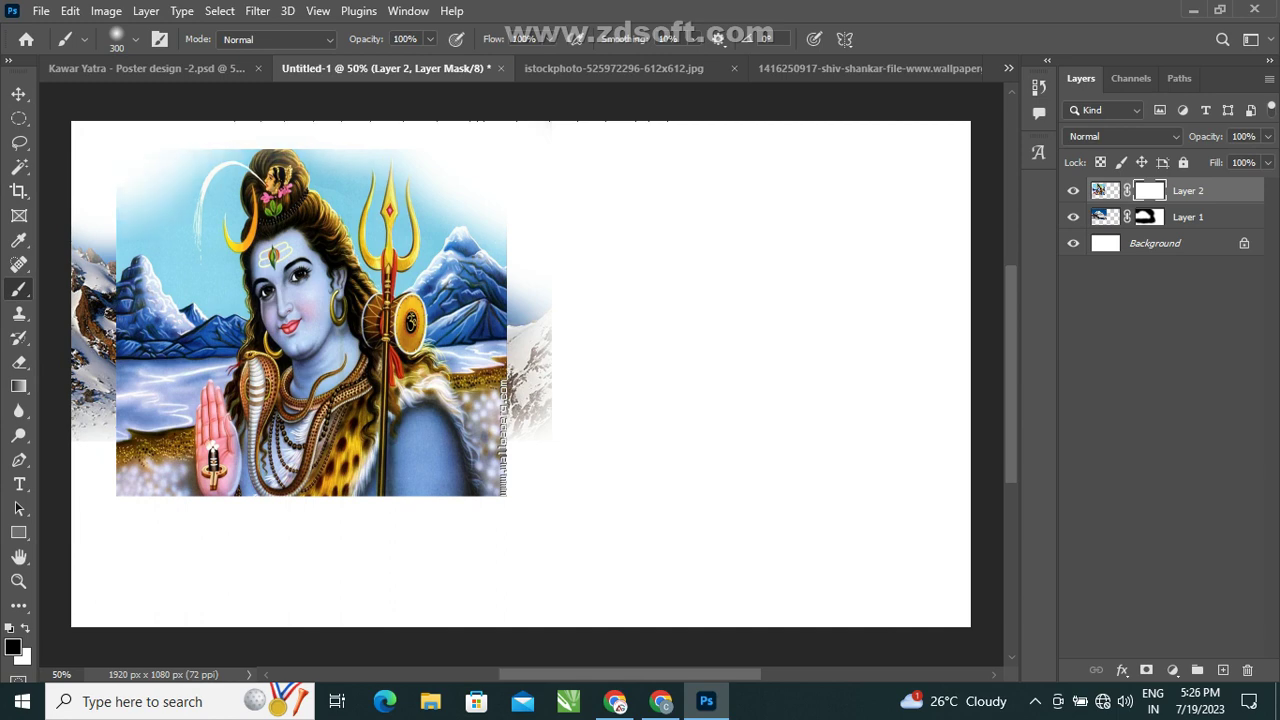
{"action": "mouse_move", "coordinate": [280, 160]}
{"action": "left_mouse_down"}
{"action": "mouse_move", "coordinate": [230, 168]}
{"action": "mouse_move", "coordinate": [320, 175]}
{"action": "left_mouse_up"}
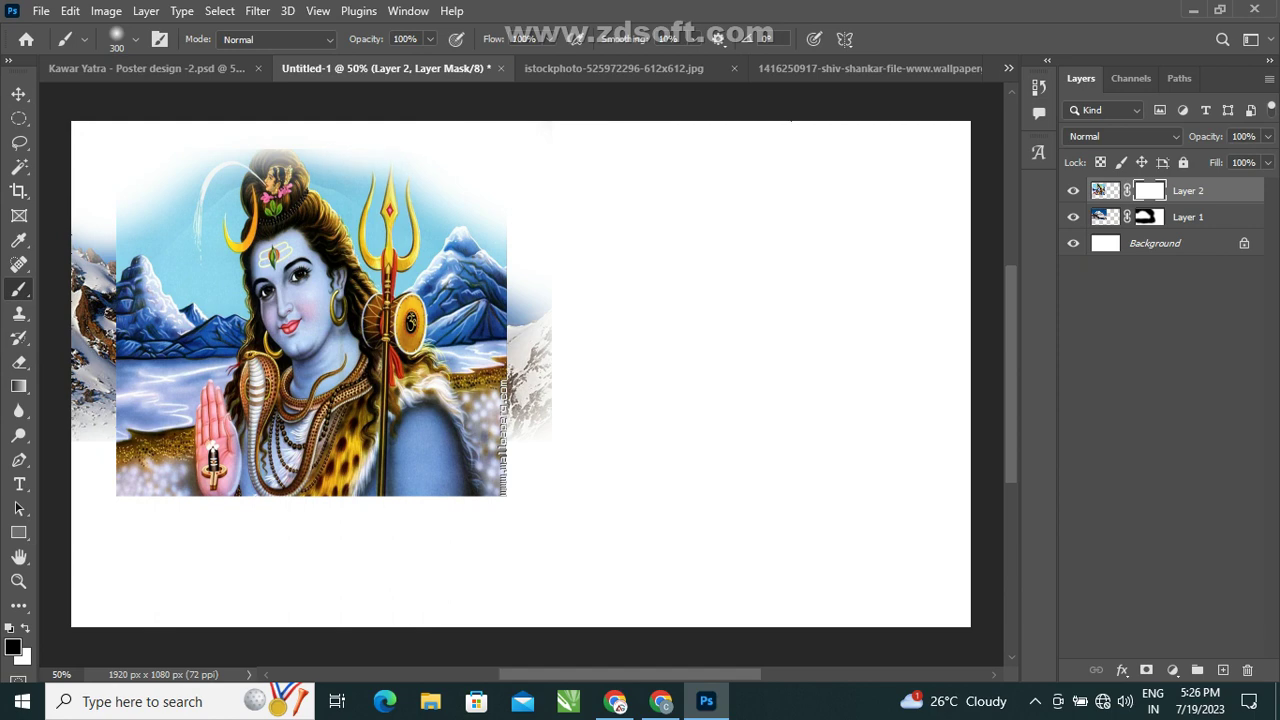
{"action": "mouse_move", "coordinate": [486, 235]}
{"action": "left_mouse_down"}
{"action": "mouse_move", "coordinate": [500, 360]}
{"action": "mouse_move", "coordinate": [490, 480]}
{"action": "left_mouse_up"}
{"action": "left_click_drag", "start_coordinate": [455, 220], "coordinate": [490, 385]}
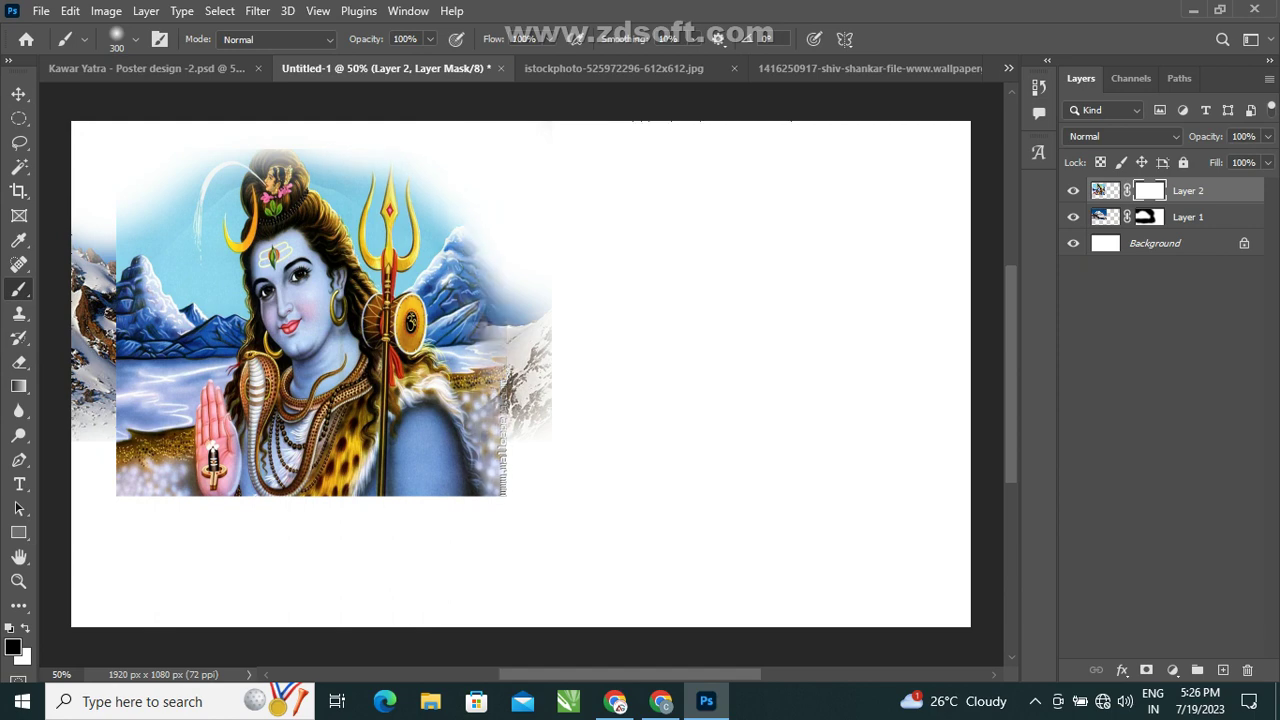
{"action": "left_click_drag", "start_coordinate": [460, 270], "coordinate": [500, 490]}
{"action": "mouse_move", "coordinate": [495, 440]}
{"action": "left_mouse_down"}
{"action": "mouse_move", "coordinate": [500, 495]}
{"action": "mouse_move", "coordinate": [485, 492]}
{"action": "left_mouse_up"}
{"action": "mouse_move", "coordinate": [160, 490]}
{"action": "left_mouse_down"}
{"action": "mouse_move", "coordinate": [140, 440]}
{"action": "mouse_move", "coordinate": [125, 220]}
{"action": "mouse_move", "coordinate": [150, 380]}
{"action": "left_mouse_up"}
{"action": "left_click_drag", "start_coordinate": [165, 280], "coordinate": [160, 462]}
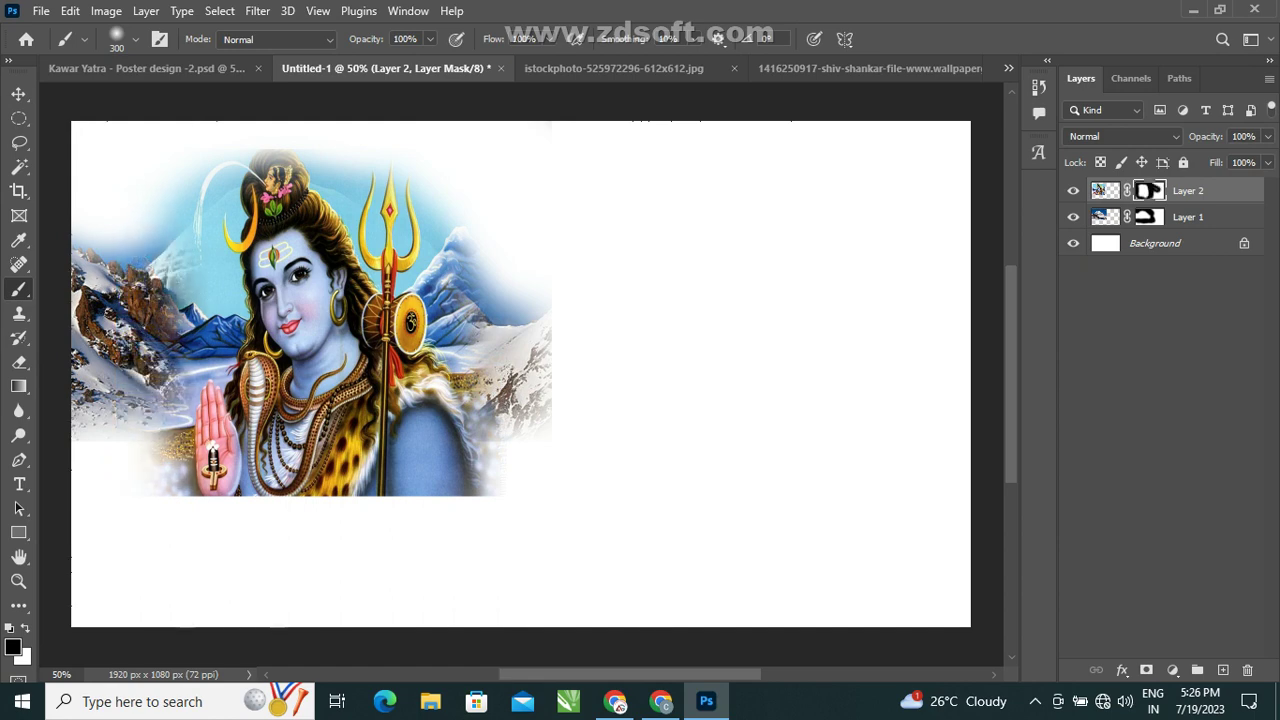
Shift the Shiva picture slightly right and begin resizing it.
{"action": "key", "text": "v"}
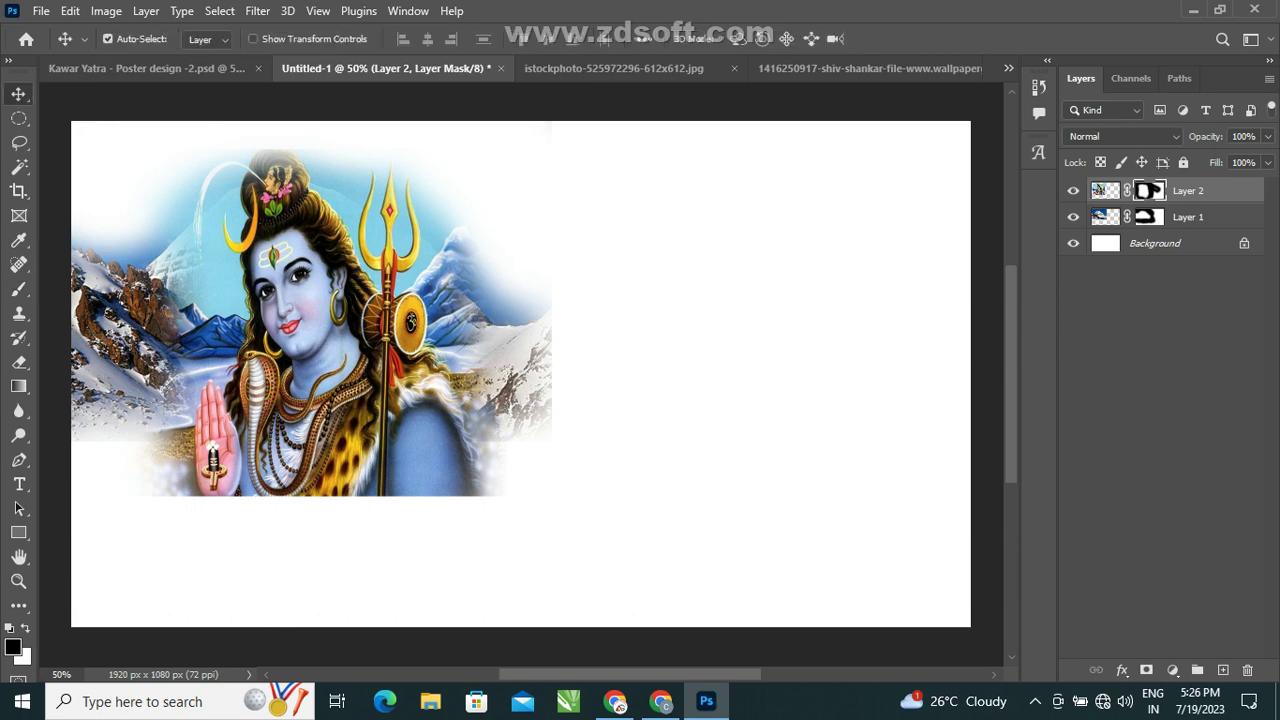
{"action": "left_click_drag", "start_coordinate": [385, 392], "coordinate": [400, 390]}
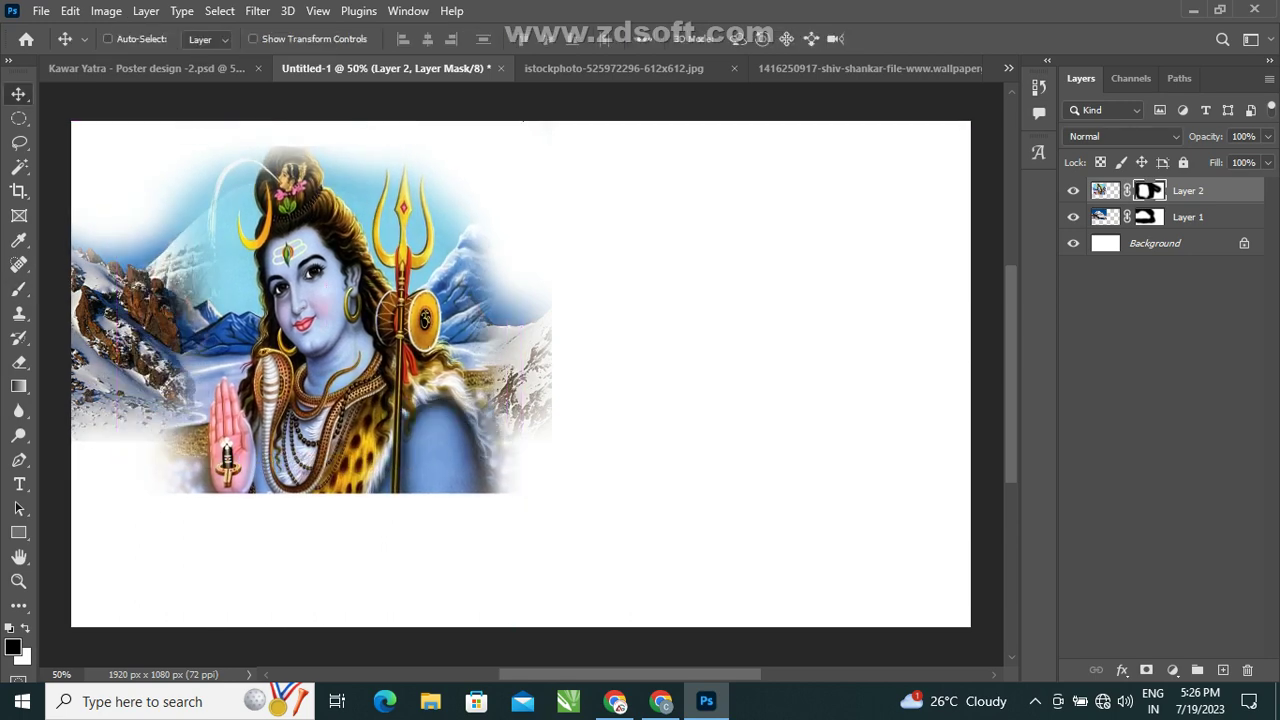
{"action": "key", "text": "ctrl+t"}
Resize the Shiva picture to about 76% and apply it.
{"action": "left_click_drag", "start_coordinate": [521, 493], "coordinate": [465, 345]}
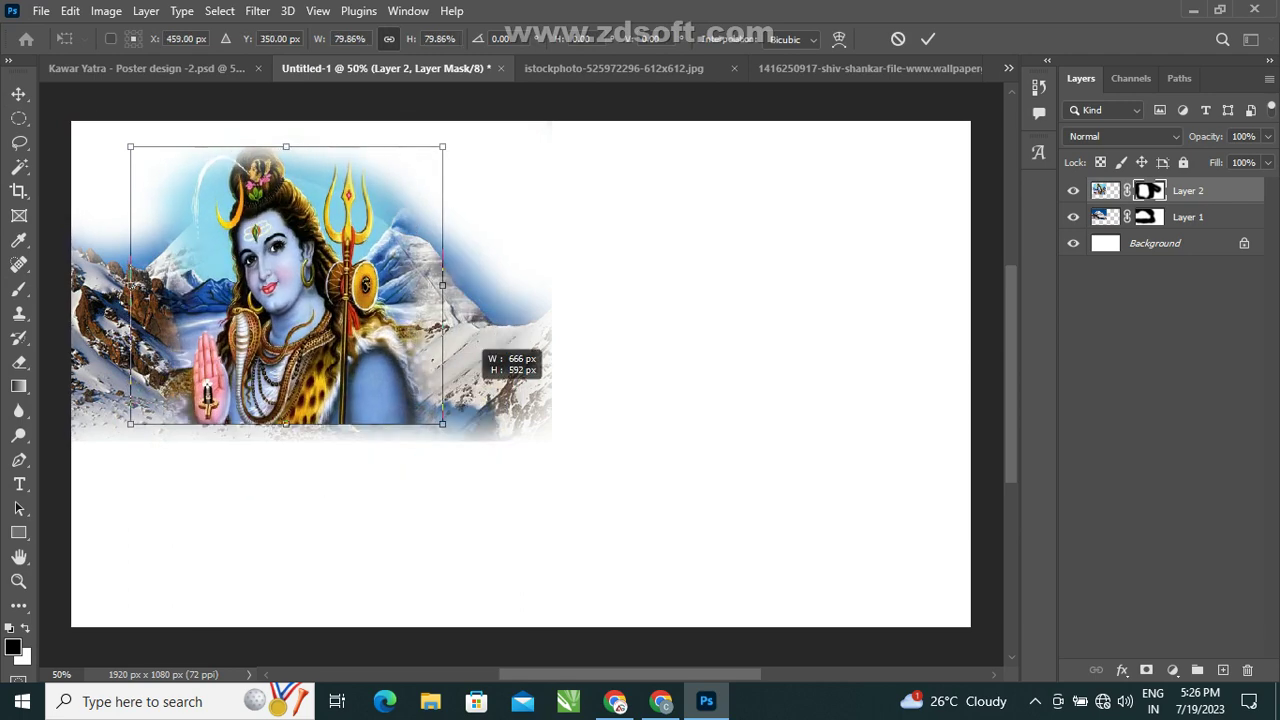
{"action": "left_click_drag", "start_coordinate": [443, 423], "coordinate": [410, 395]}
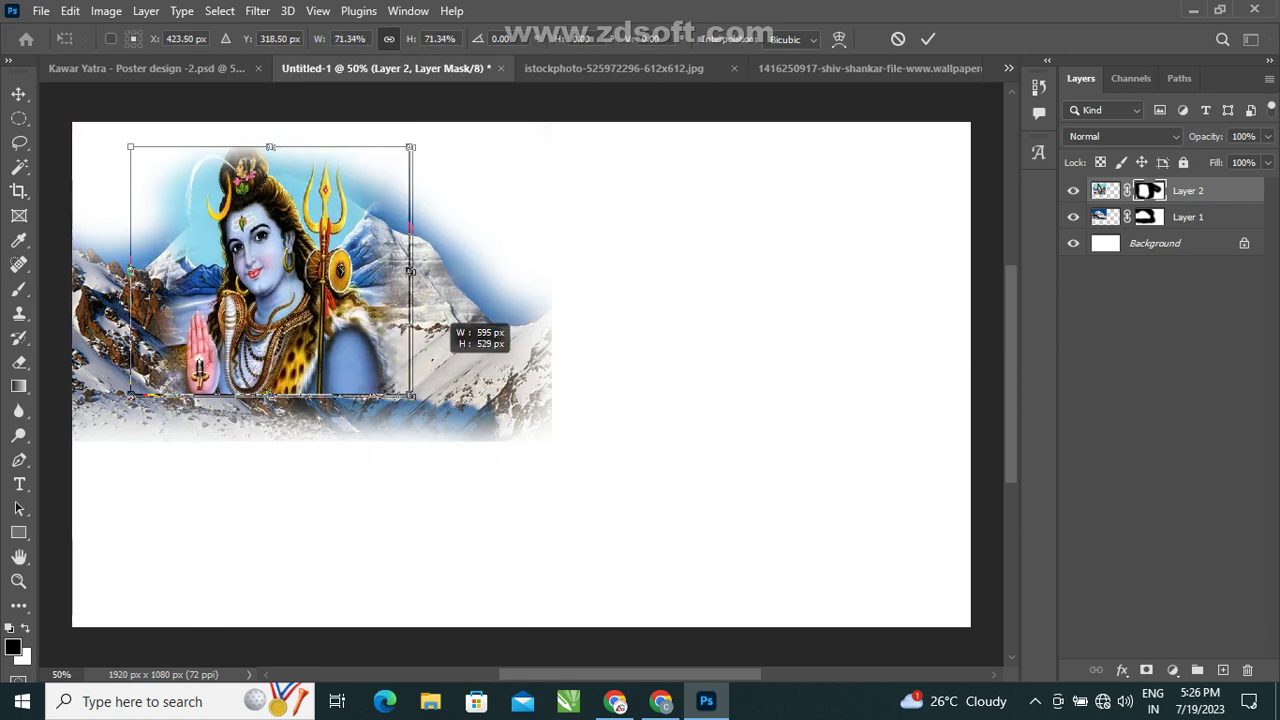
{"action": "left_click_drag", "start_coordinate": [410, 395], "coordinate": [426, 408]}
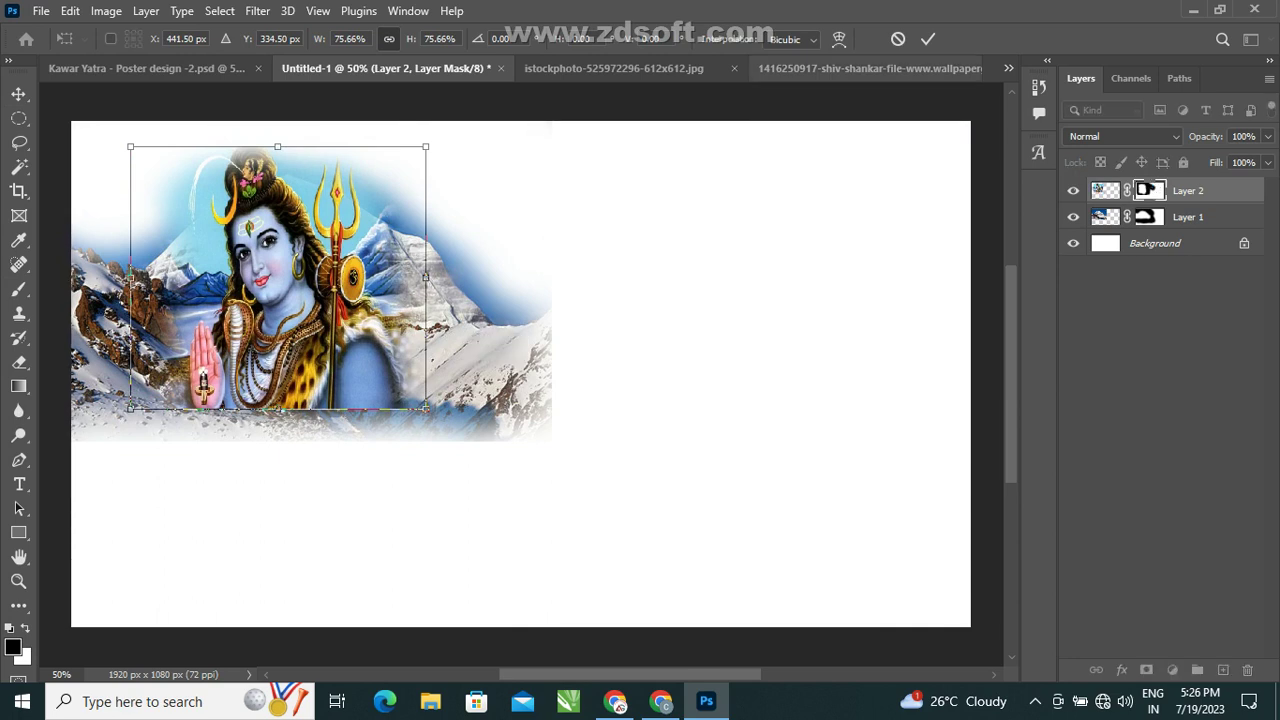
{"action": "left_click", "coordinate": [928, 38]}
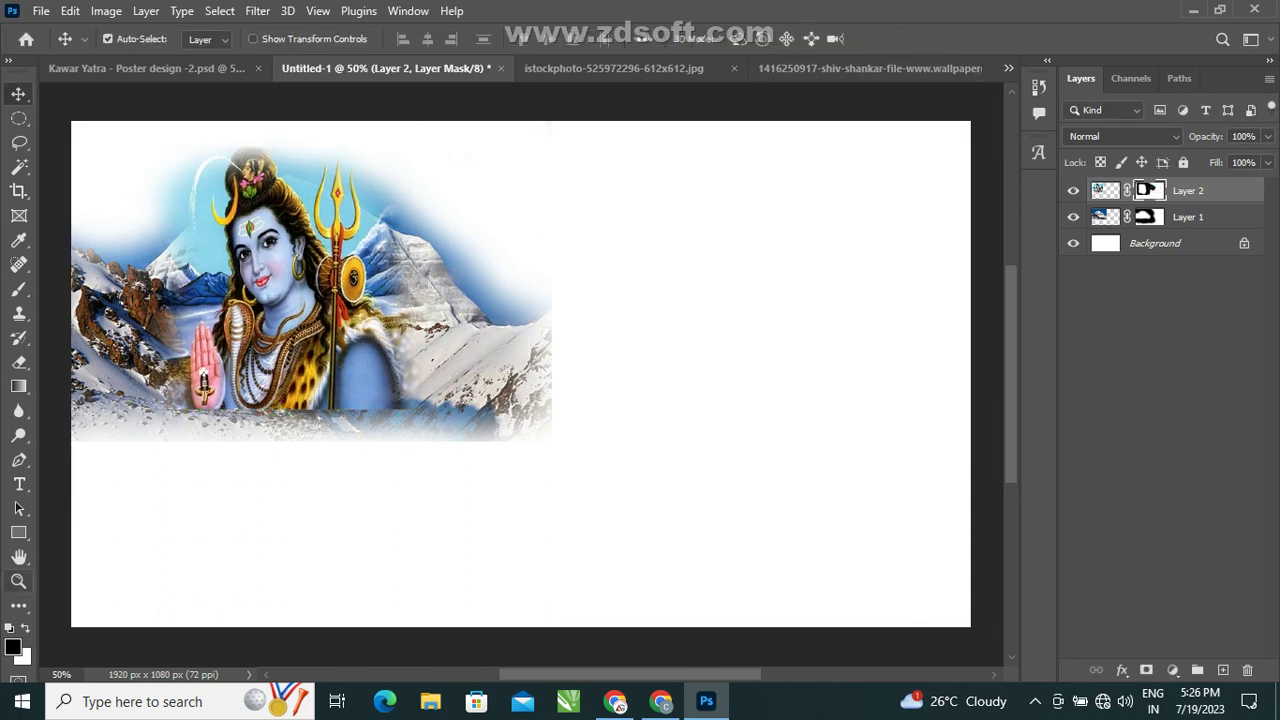
Mask Shiva's bottom edge and lingam hand, blending the mountain right of the trishul.
{"action": "left_click", "coordinate": [19, 289]}
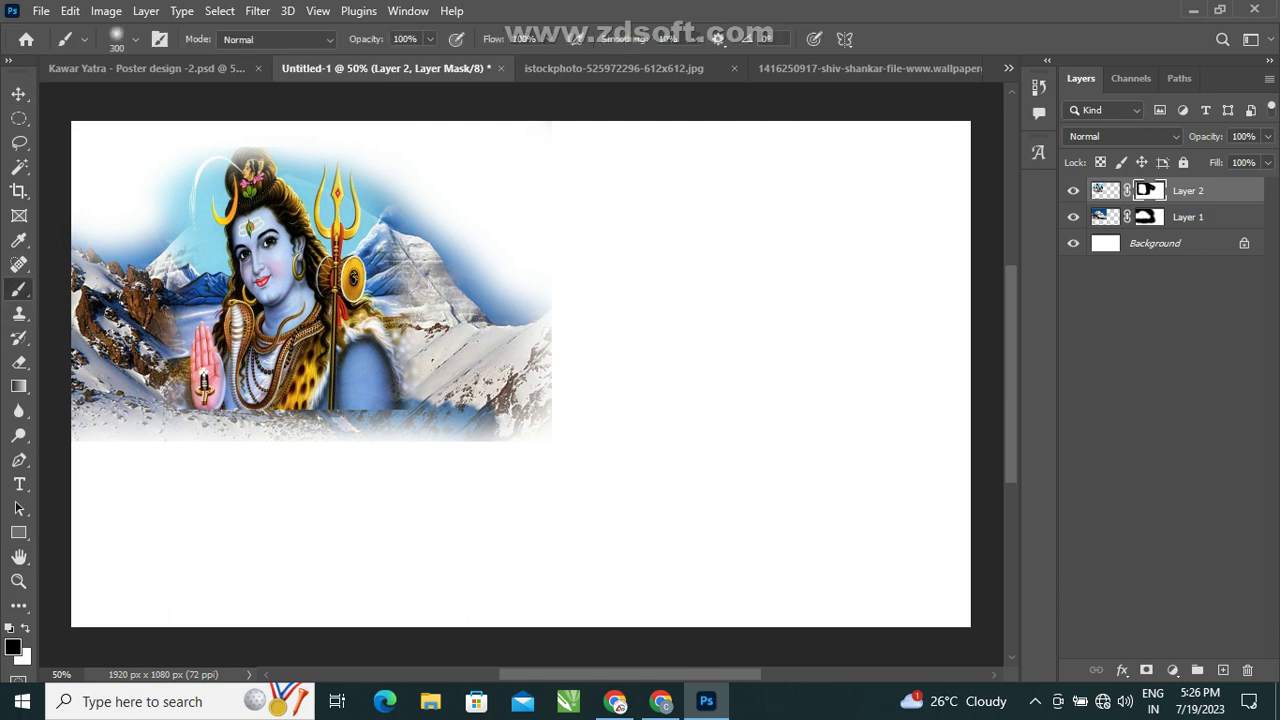
{"action": "left_click_drag", "start_coordinate": [404, 398], "coordinate": [250, 400]}
{"action": "mouse_move", "coordinate": [170, 392]}
{"action": "left_mouse_down"}
{"action": "mouse_move", "coordinate": [330, 395]}
{"action": "mouse_move", "coordinate": [300, 398]}
{"action": "left_mouse_up"}
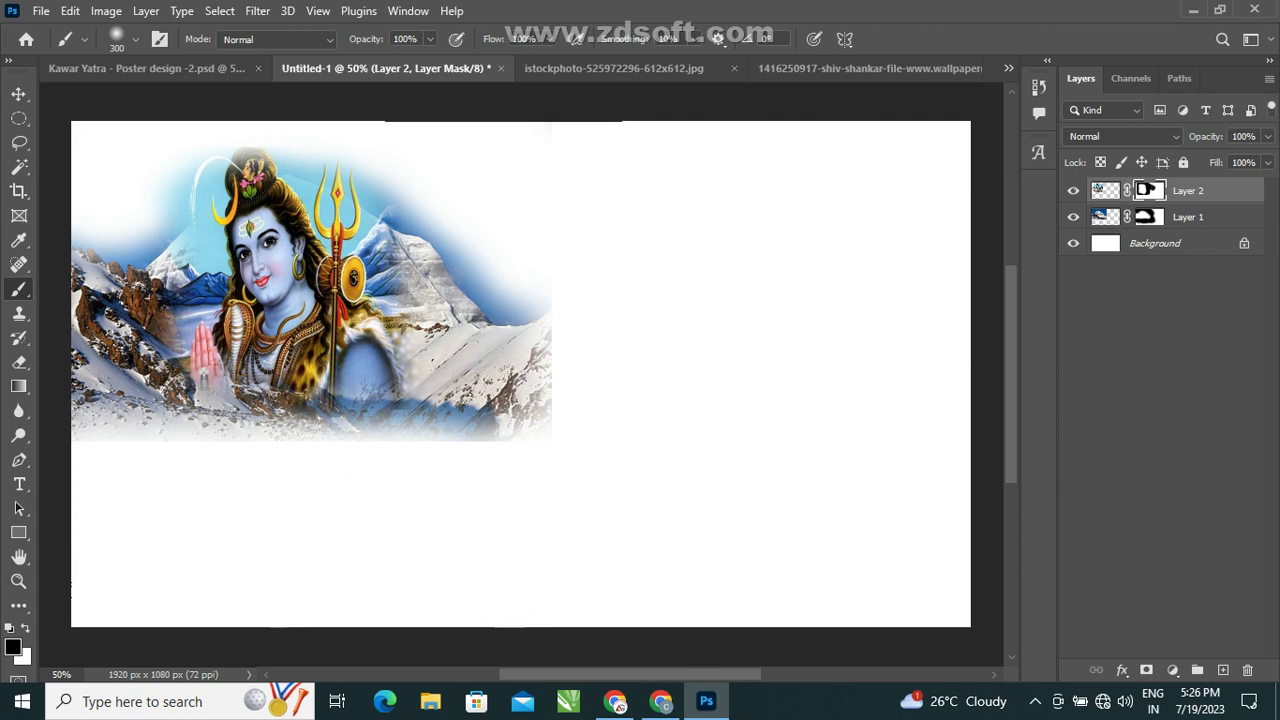
{"action": "left_click_drag", "start_coordinate": [372, 250], "coordinate": [396, 285]}
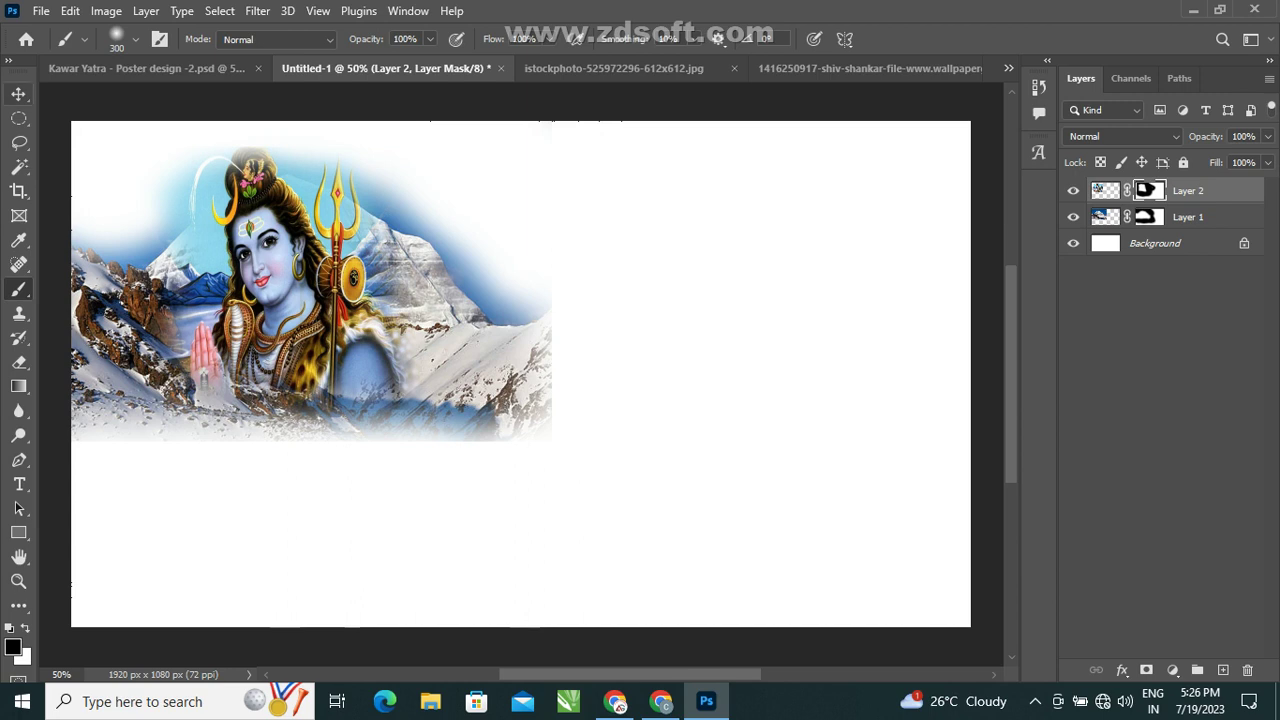
{"action": "left_click", "coordinate": [19, 93]}
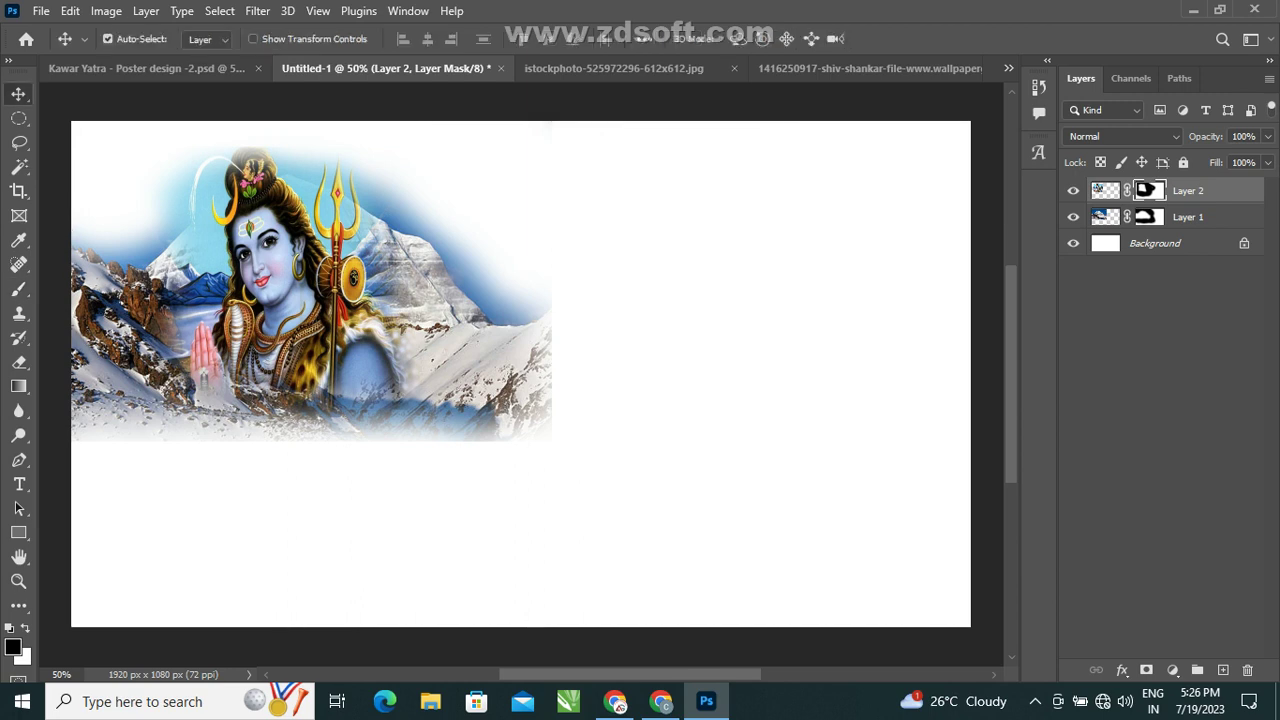
{"action": "left_click", "coordinate": [1160, 450]}
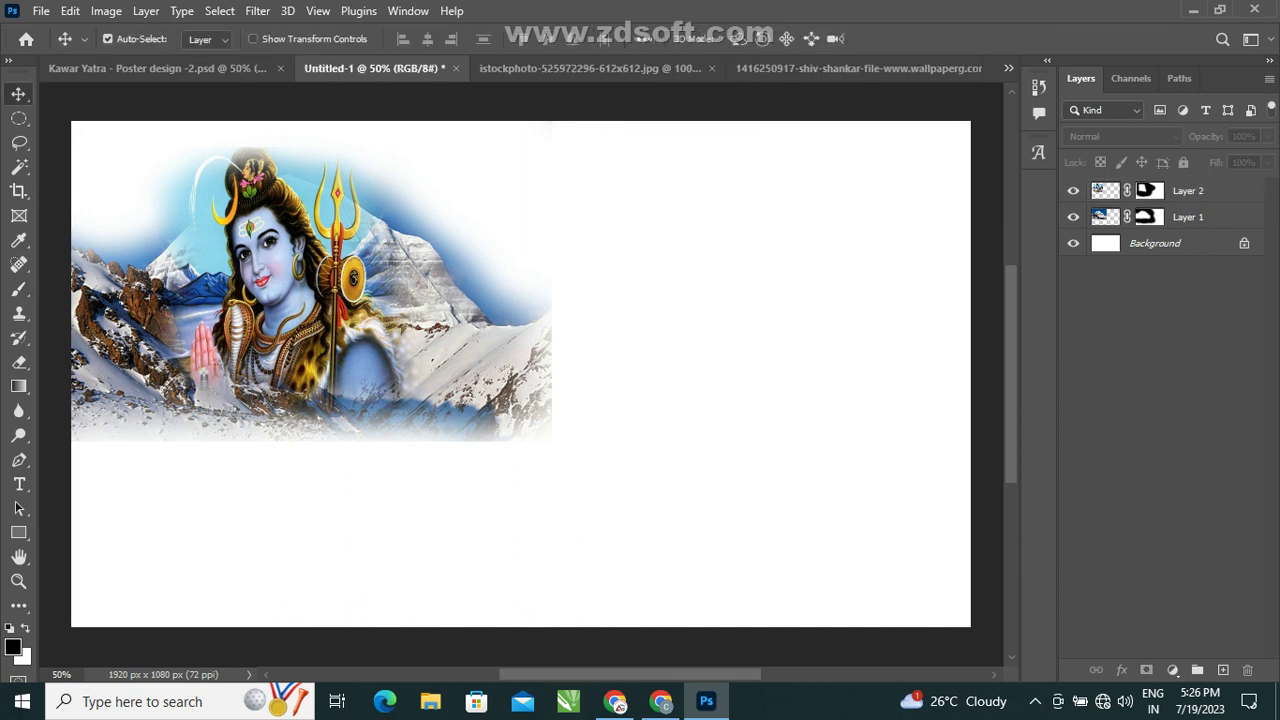
Add Layer 3 above Background and fill it with a bottom-to-top orange-to-red gradient.
{"action": "left_click", "coordinate": [1160, 243]}
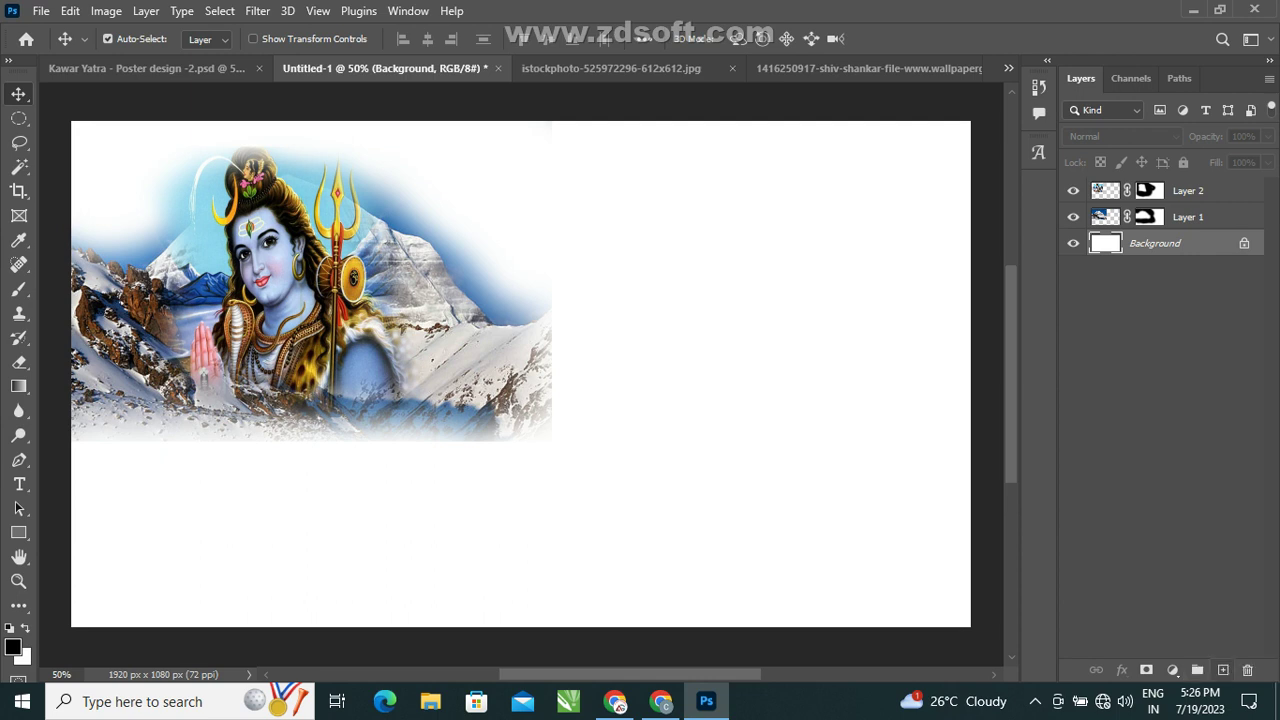
{"action": "left_click", "coordinate": [1222, 669]}
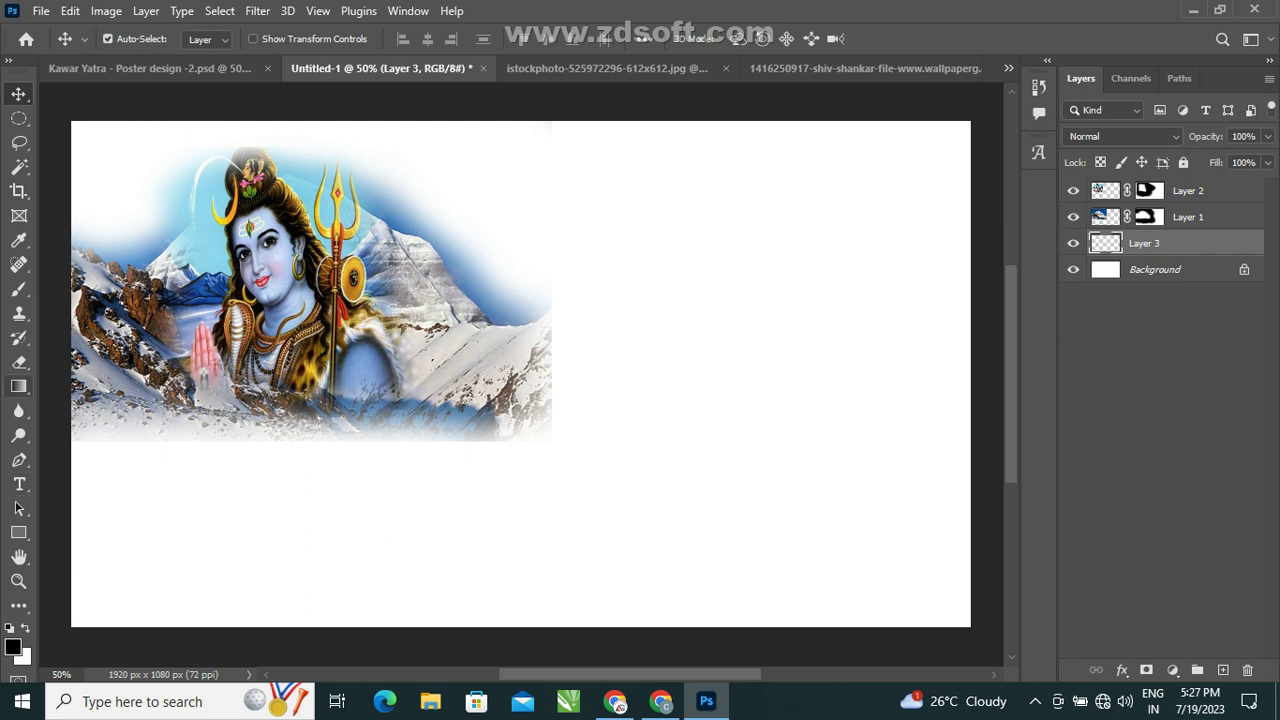
{"action": "left_click", "coordinate": [19, 387]}
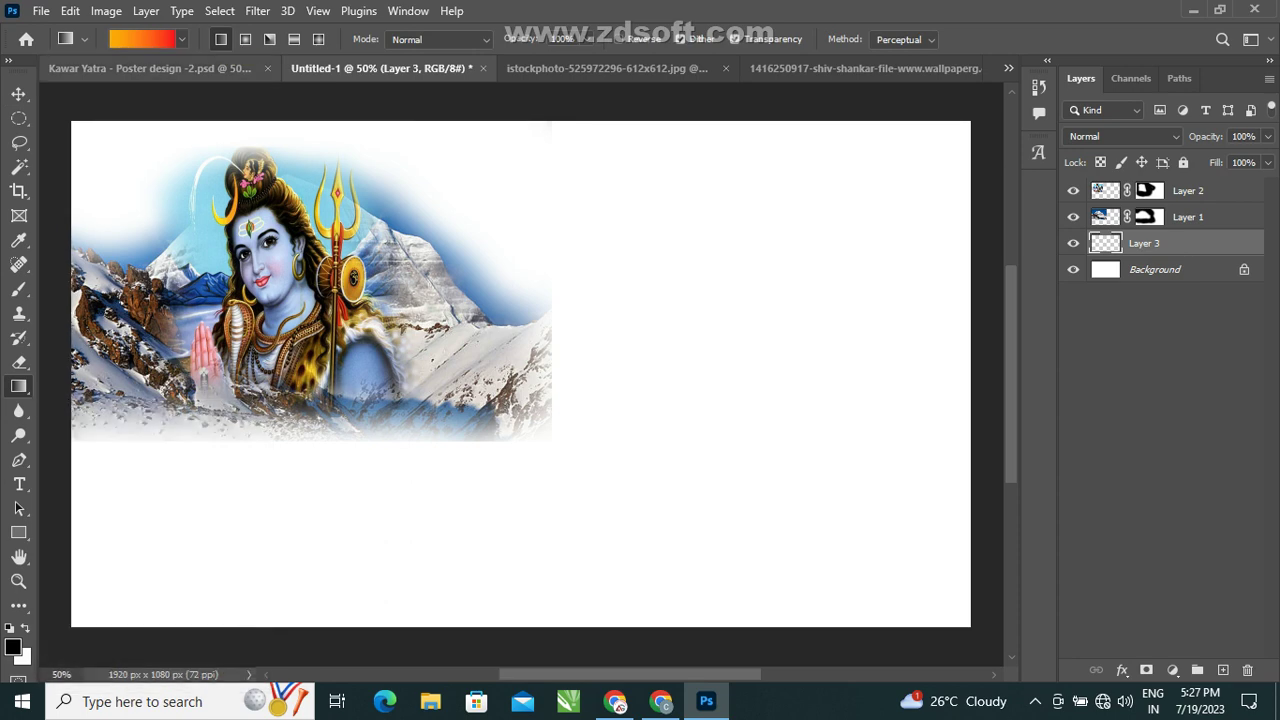
{"action": "left_click", "coordinate": [140, 39]}
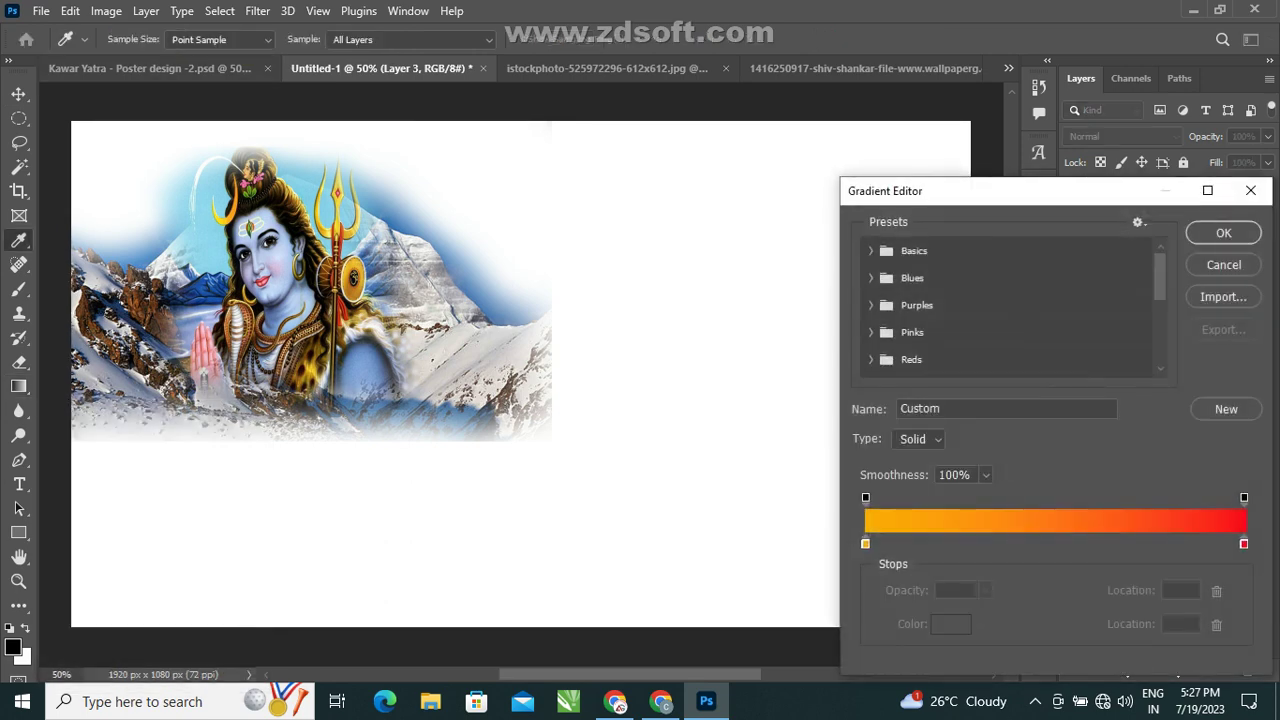
{"action": "left_click", "coordinate": [1223, 232]}
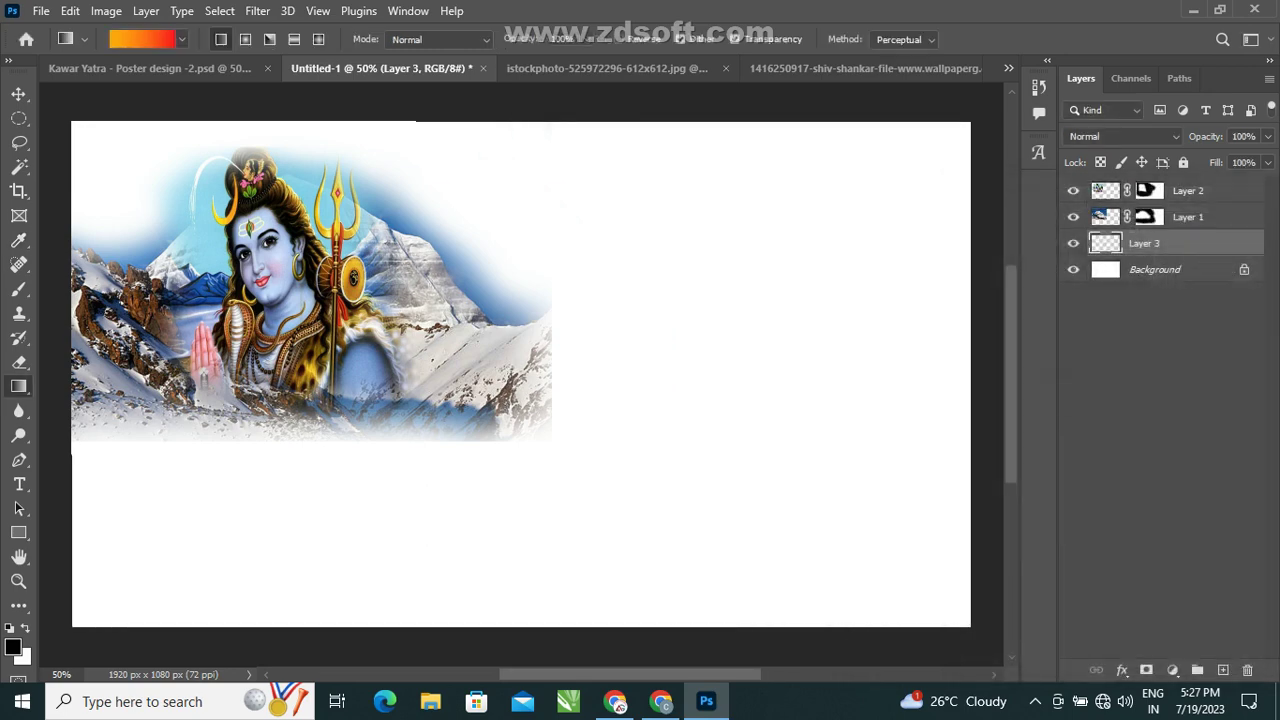
{"action": "mouse_move", "coordinate": [490, 625]}
{"action": "left_mouse_down"}
{"action": "mouse_move", "coordinate": [500, 173]}
{"action": "mouse_move", "coordinate": [487, 122]}
{"action": "left_mouse_up"}
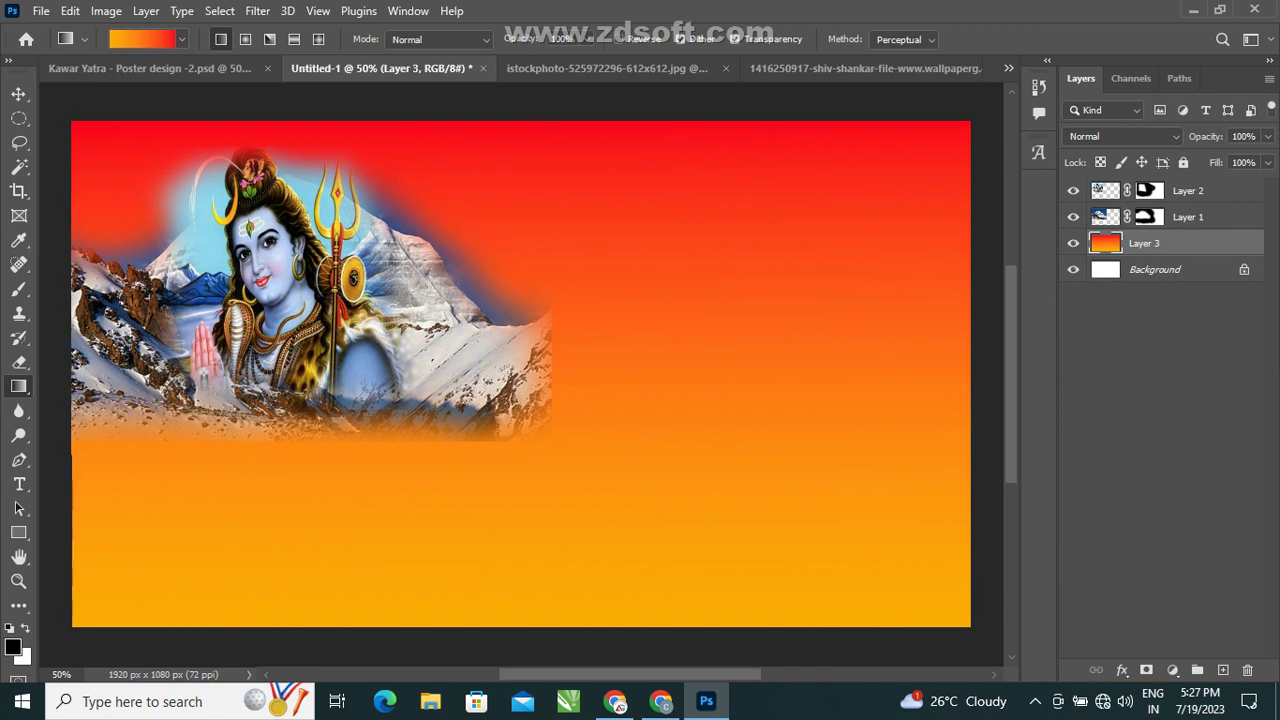
Shift the gradient layer sideways so it covers the canvas's left edge.
{"action": "left_click", "coordinate": [18, 93]}
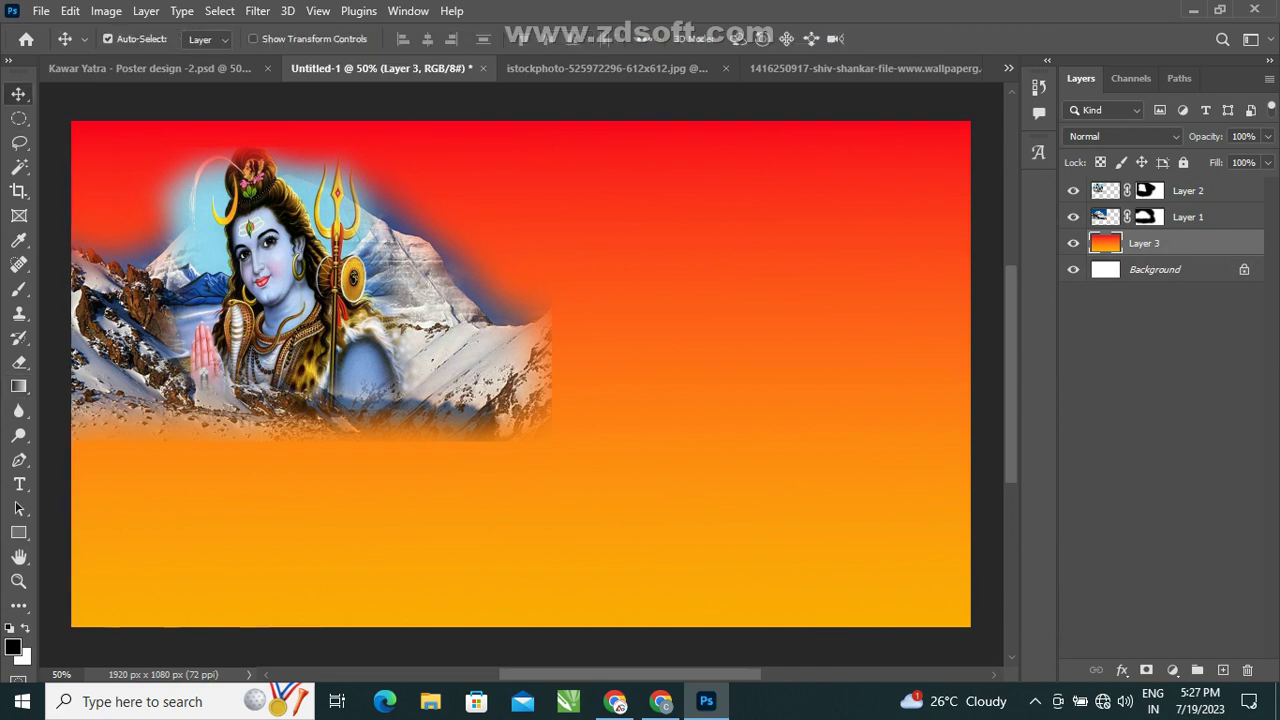
{"action": "left_click_drag", "start_coordinate": [693, 243], "coordinate": [730, 243]}
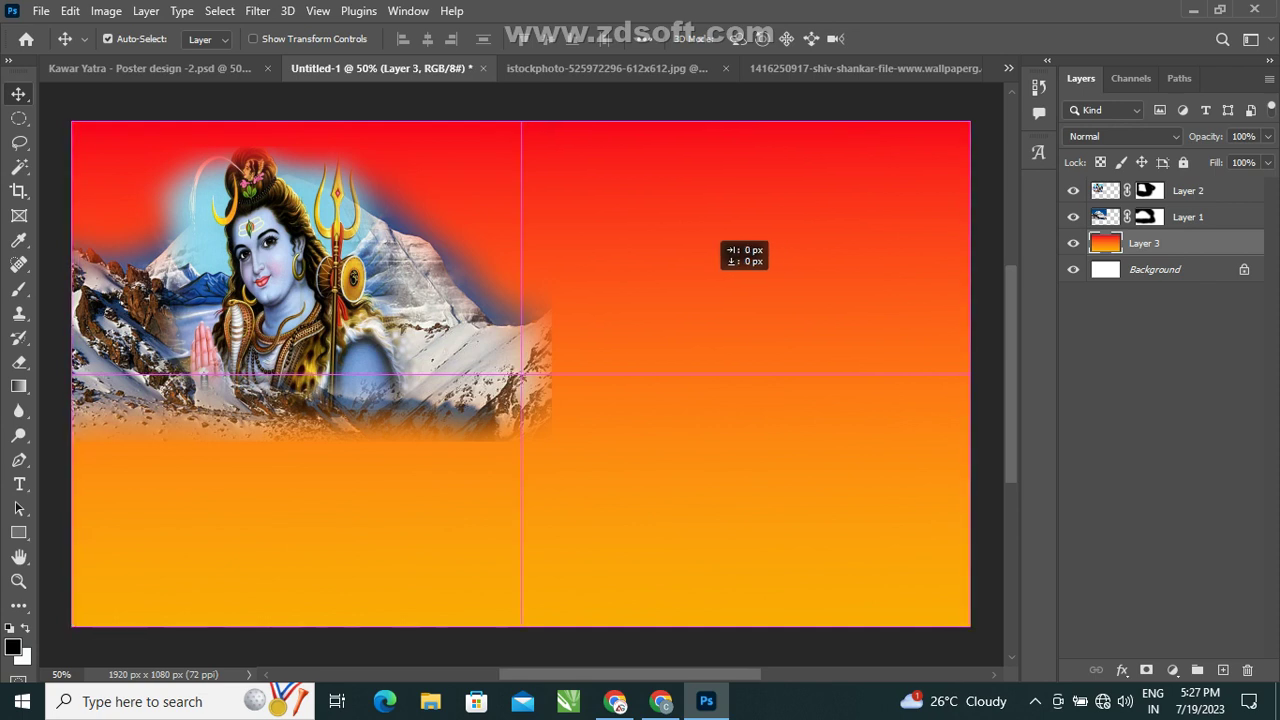
{"action": "left_click_drag", "start_coordinate": [730, 243], "coordinate": [722, 243]}
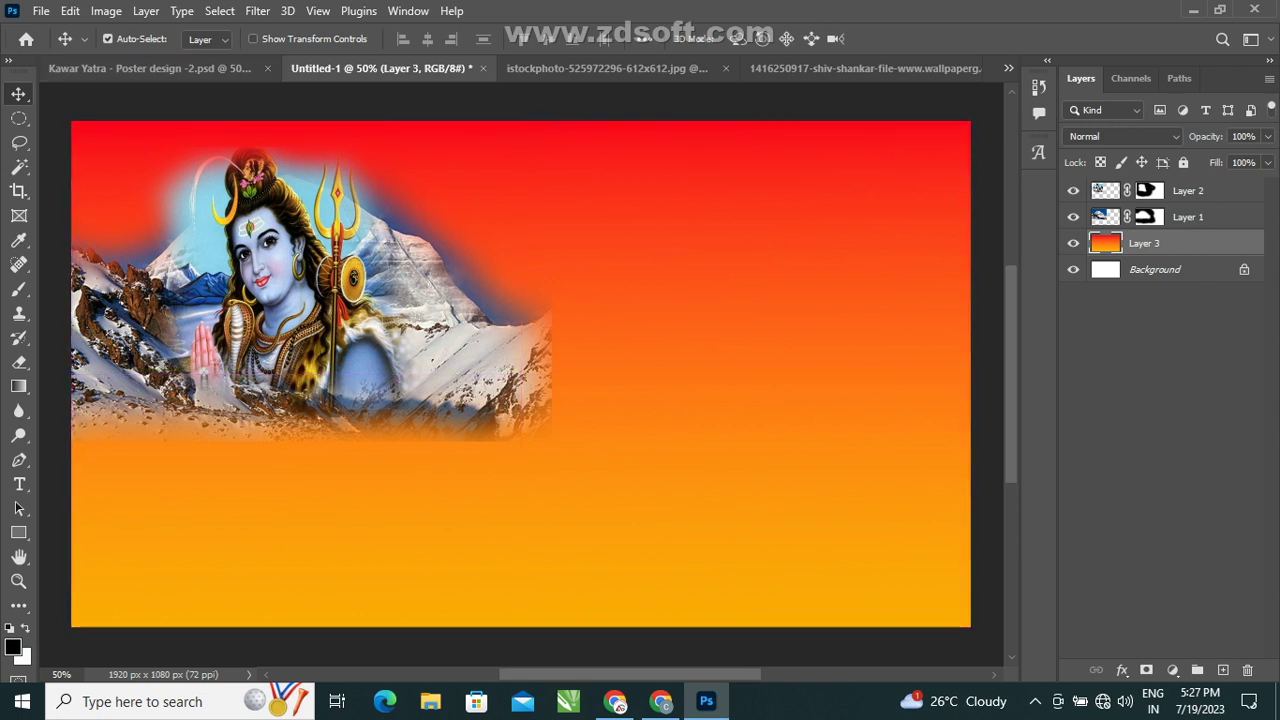
Drag the two-line Hindi headline layers from the Kawar Yatra poster to Untitled-1's top right.
{"action": "left_click", "coordinate": [150, 68]}
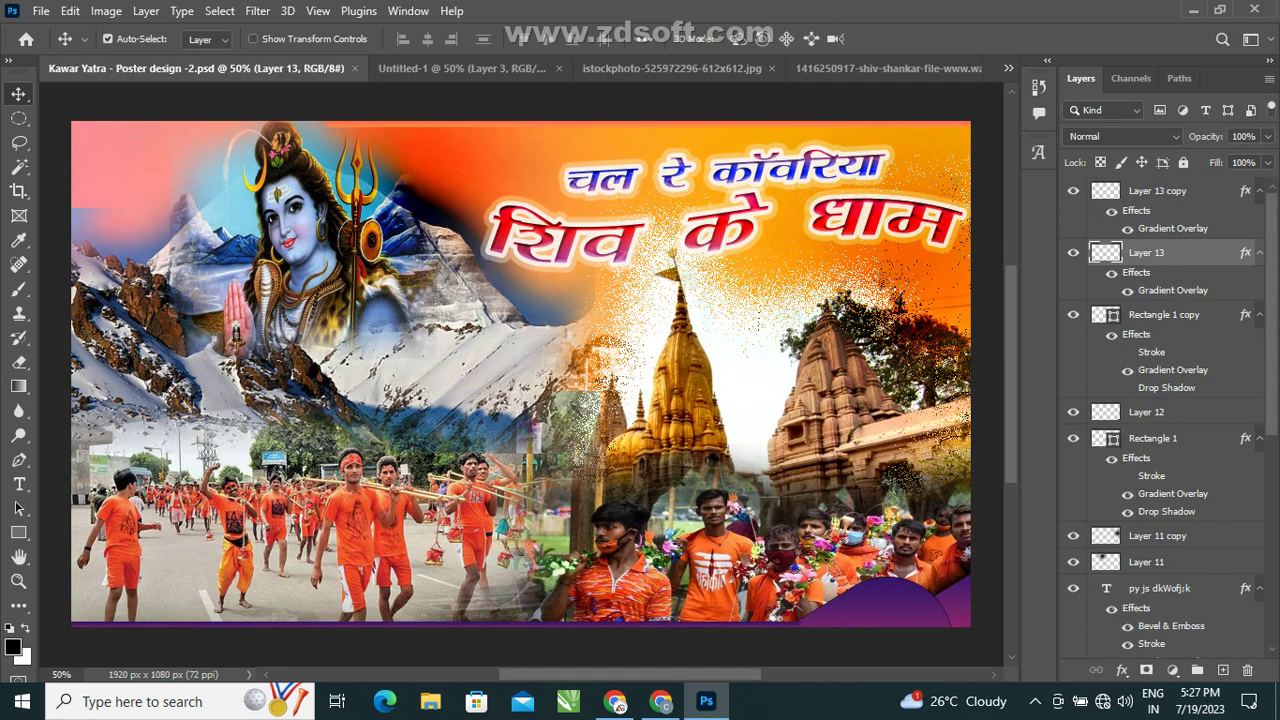
{"action": "right_click", "coordinate": [606, 180]}
{"action": "left_click", "coordinate": [645, 190]}
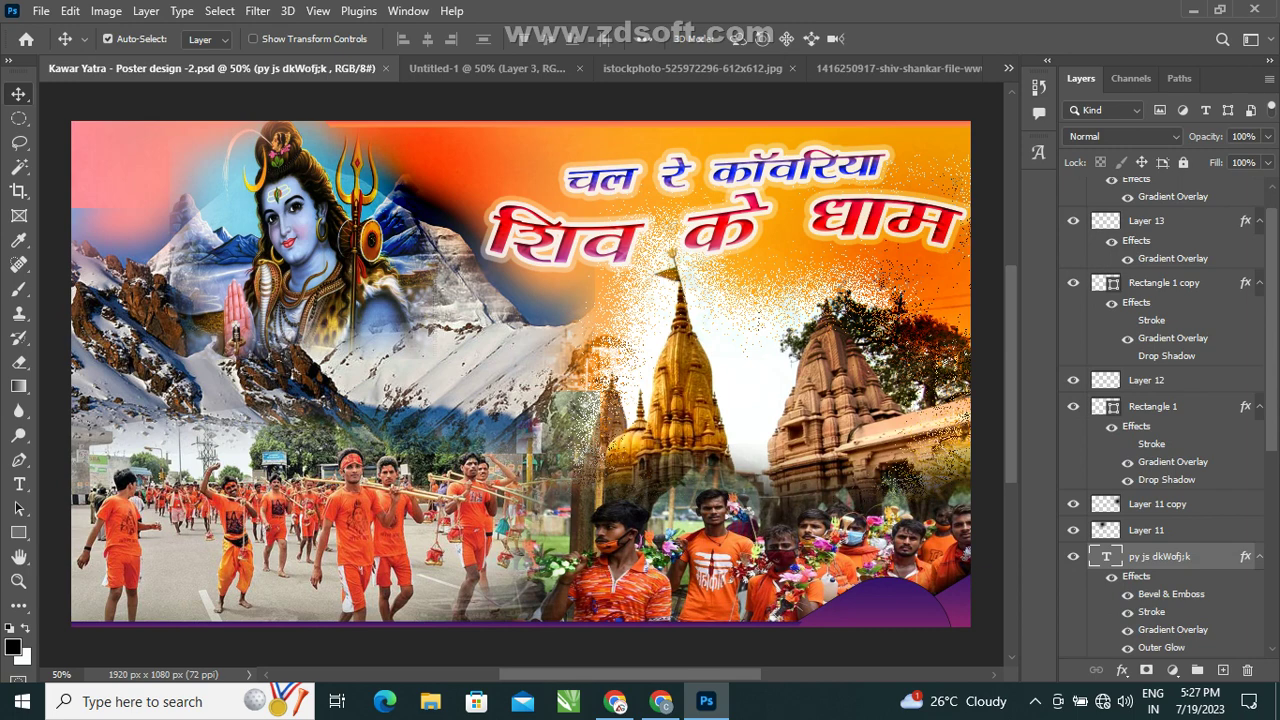
{"action": "right_click", "coordinate": [628, 234]}
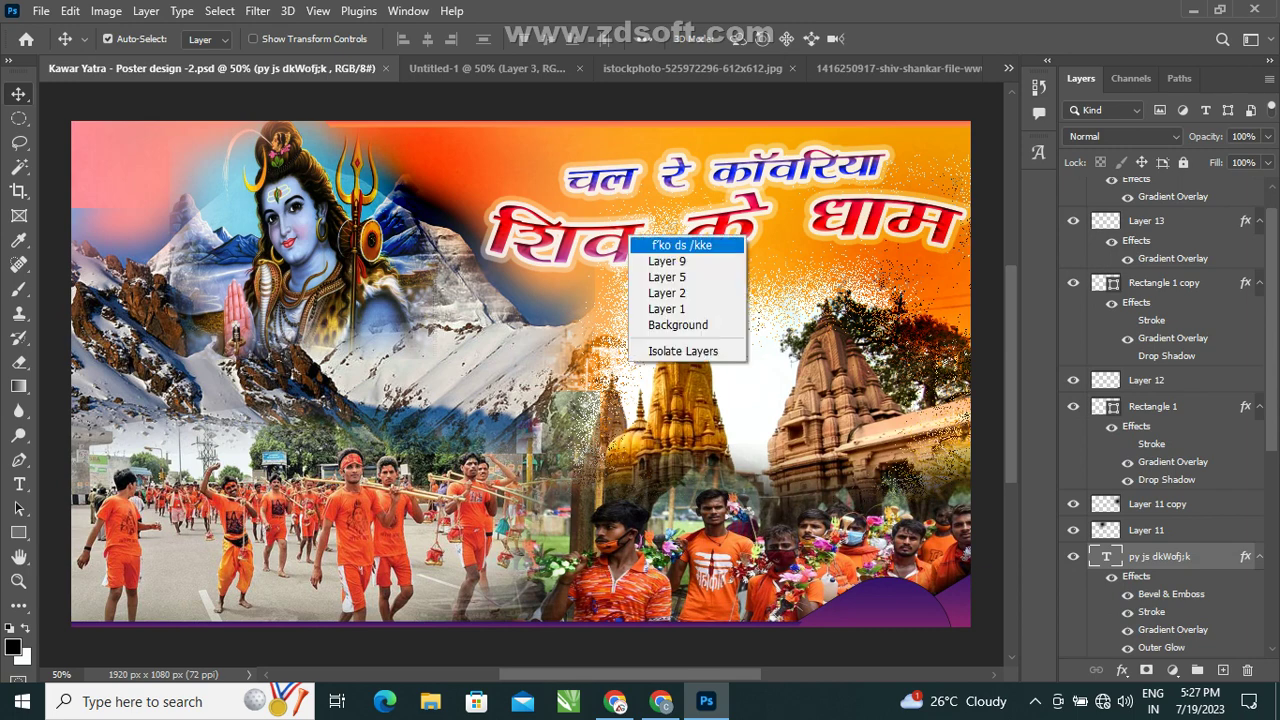
{"action": "left_click", "coordinate": [660, 245]}
{"action": "left_click_drag", "start_coordinate": [660, 245], "coordinate": [470, 82]}
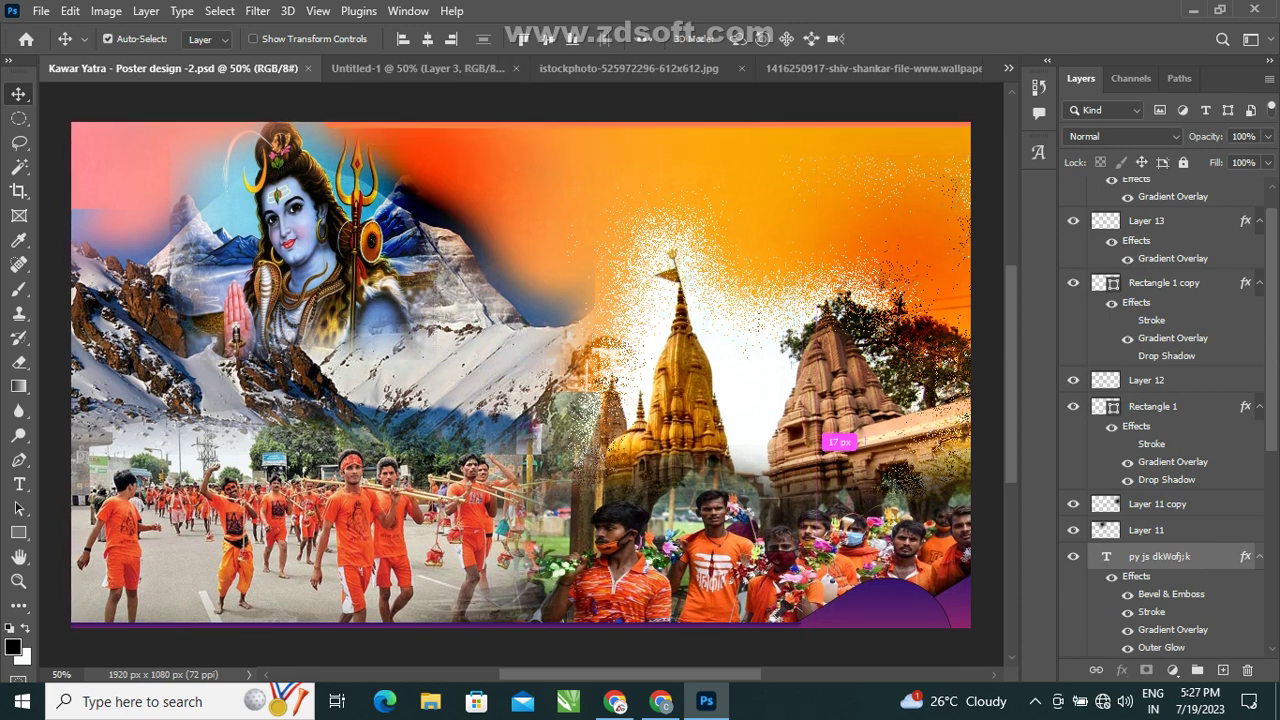
{"action": "left_click_drag", "start_coordinate": [470, 82], "coordinate": [410, 68]}
{"action": "mouse_move", "coordinate": [835, 440]}
{"action": "left_mouse_down"}
{"action": "mouse_move", "coordinate": [730, 250]}
{"action": "mouse_move", "coordinate": [734, 219]}
{"action": "left_mouse_up"}
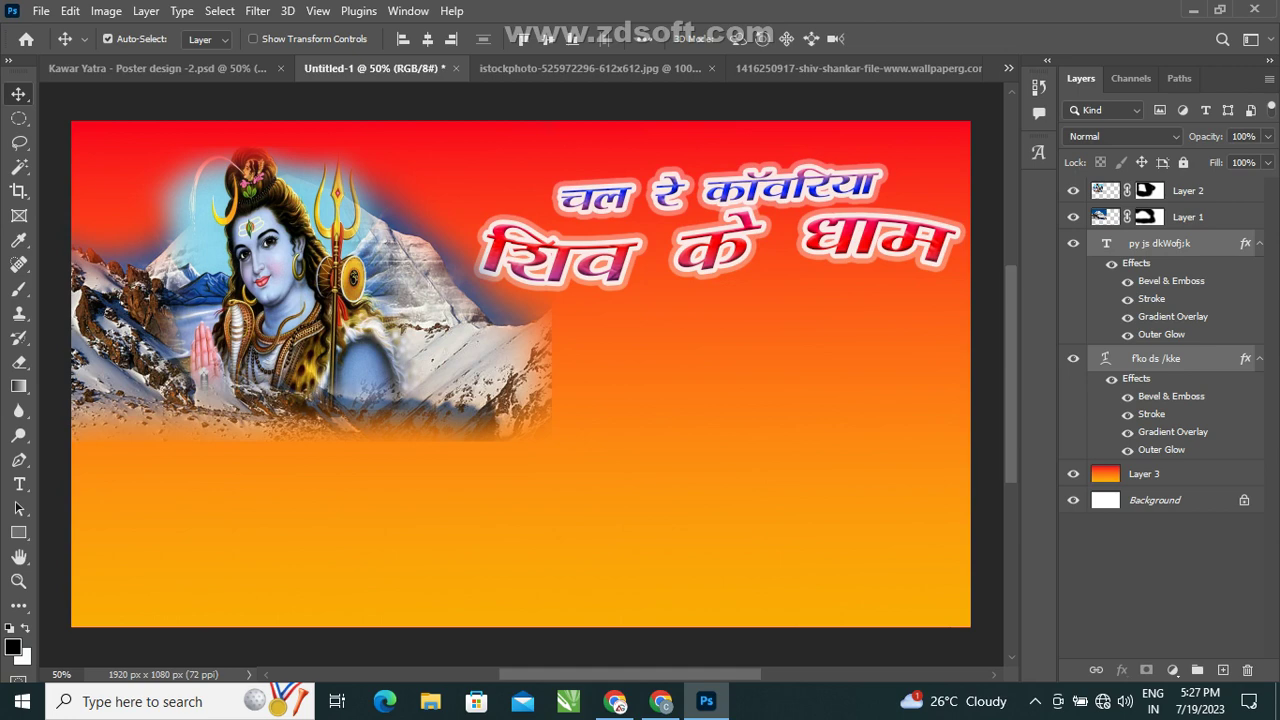
Return to the Kawar Yatra poster and dismiss the File menu without running anything.
{"action": "left_click", "coordinate": [160, 68]}
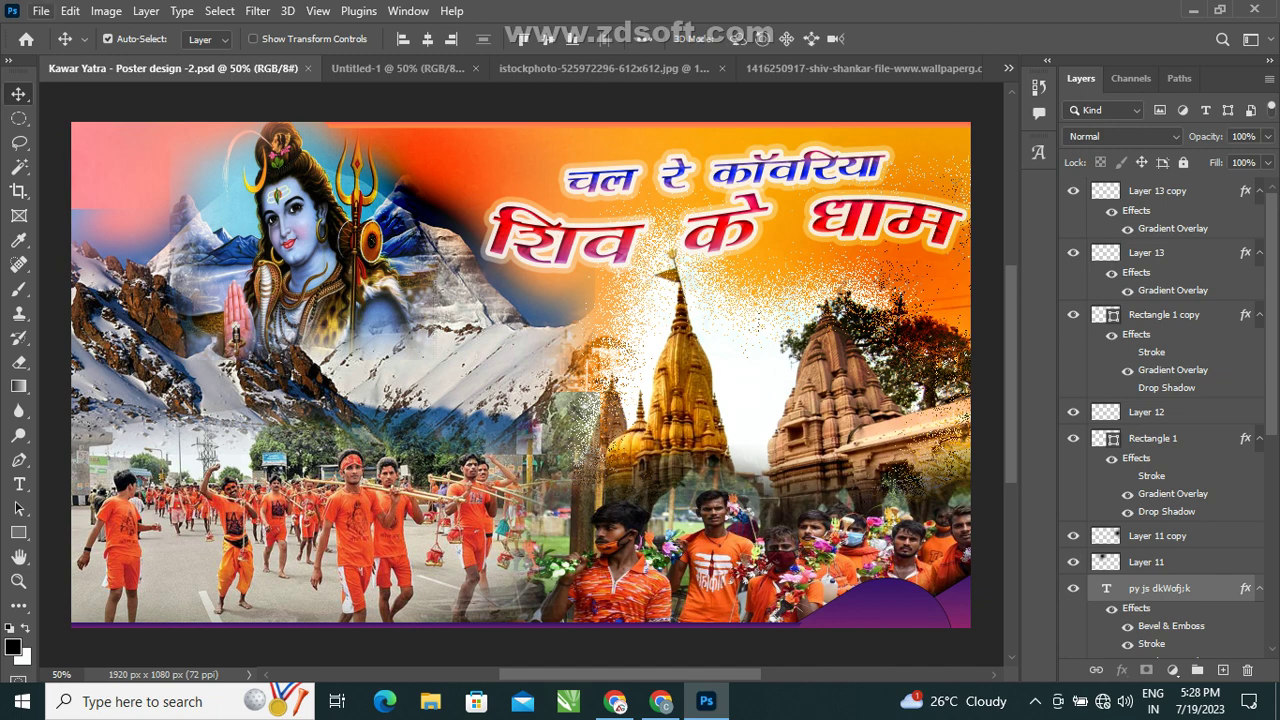
{"action": "left_click", "coordinate": [41, 11]}
{"action": "key", "text": "Escape"}
Copy the Kashi Vishwanath temple image from its Chrome tab, then minimize Chrome.
{"action": "left_click", "coordinate": [615, 701]}
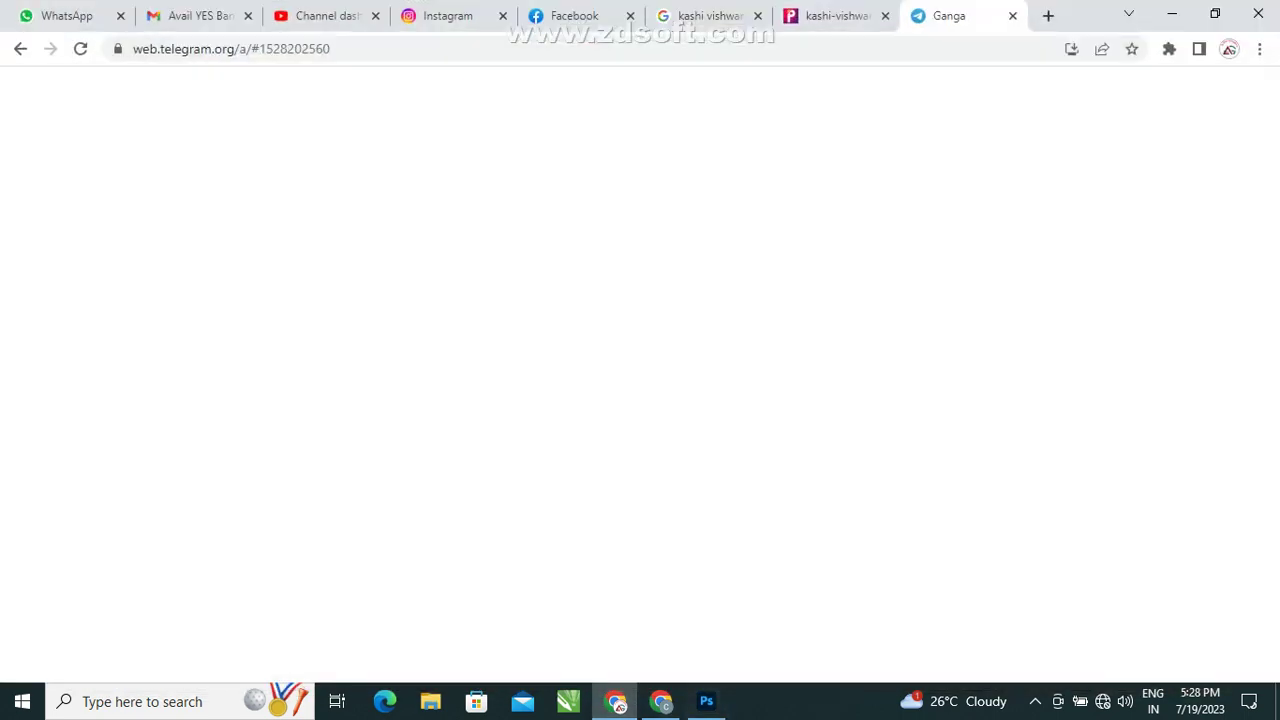
{"action": "key", "text": "ctrl+shift+Tab"}
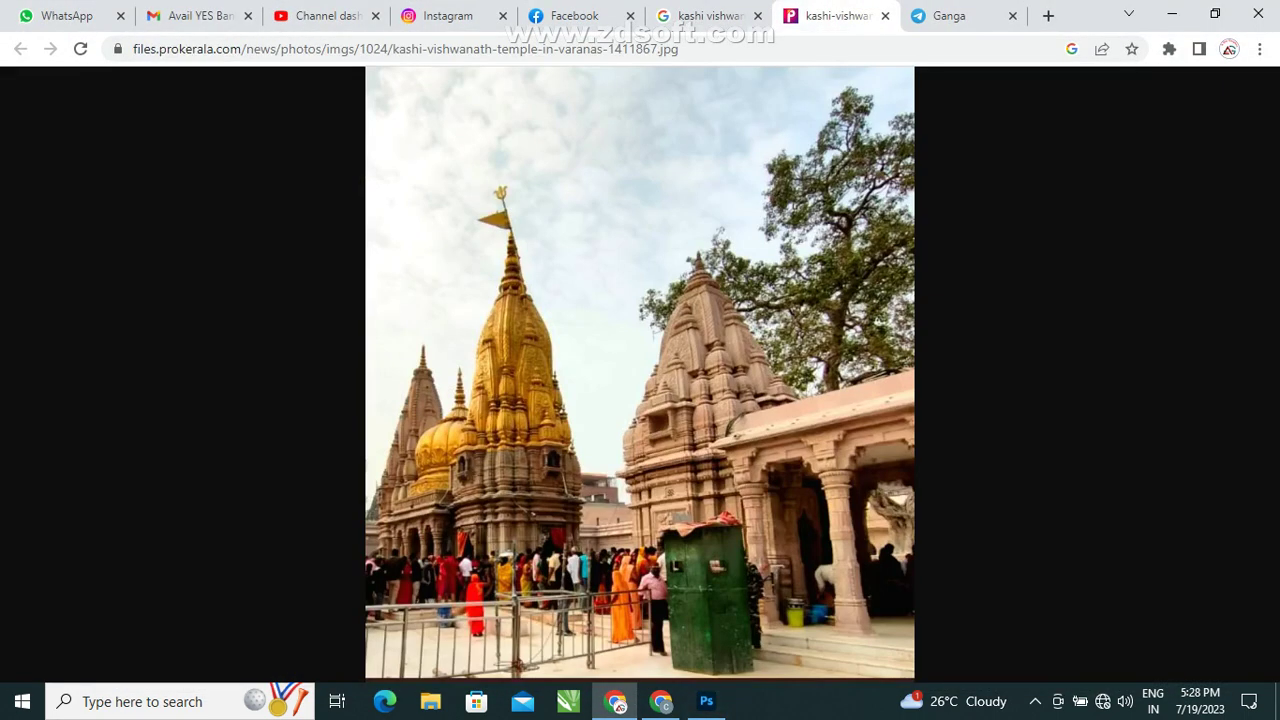
{"action": "right_click", "coordinate": [557, 291]}
{"action": "left_click", "coordinate": [600, 354]}
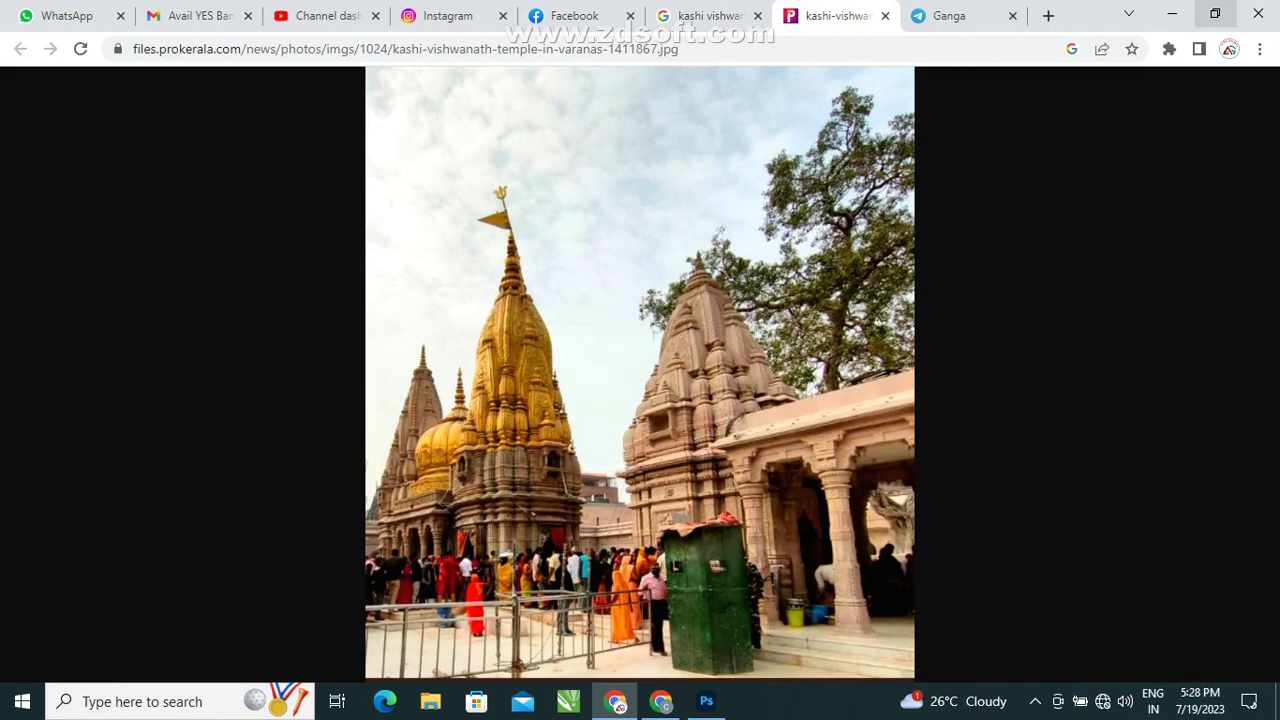
{"action": "left_click", "coordinate": [1172, 13]}
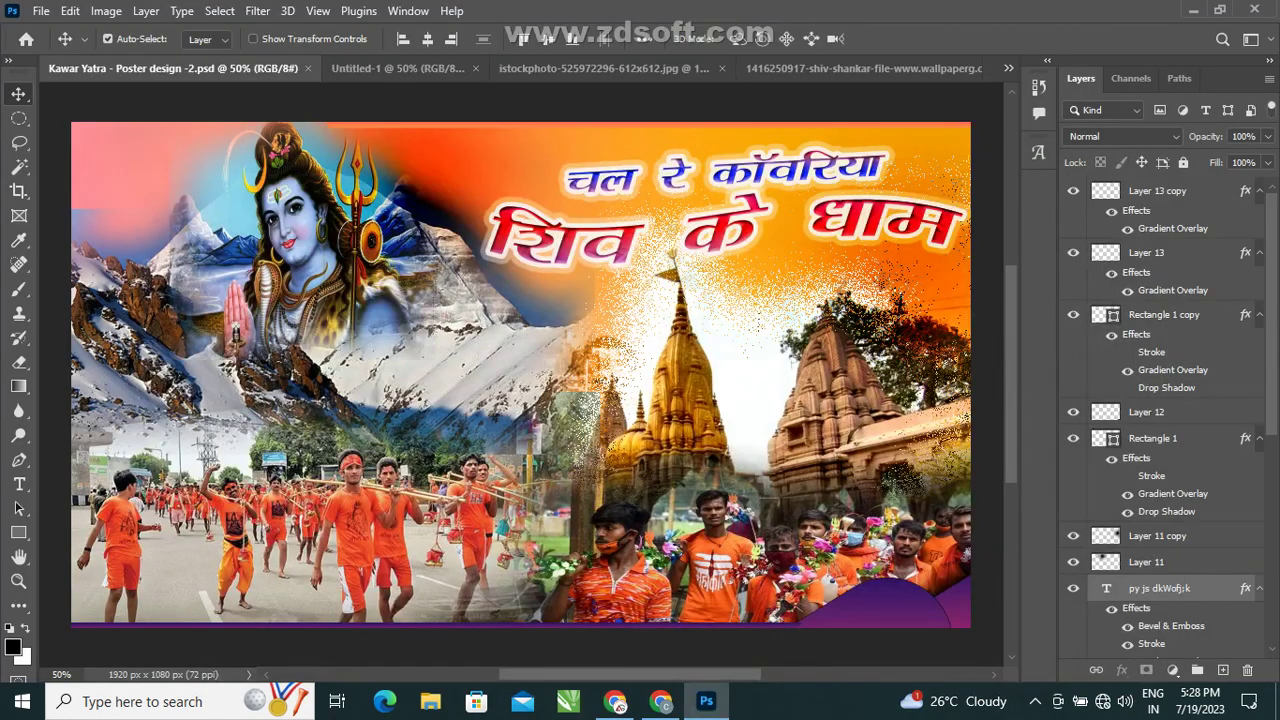
Paste the temple photo into Untitled-1 as Layer 4, scaled to about 66% at right under the headline.
{"action": "left_click", "coordinate": [380, 68]}
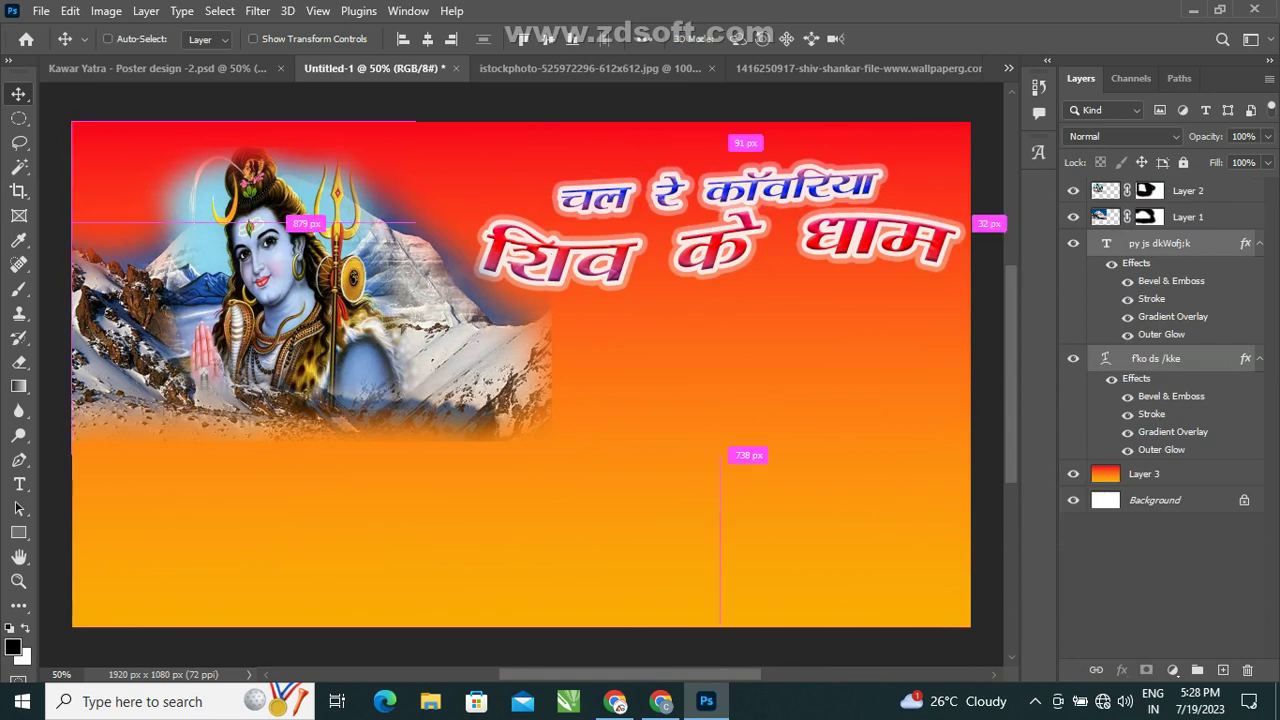
{"action": "key", "text": "ctrl+v"}
{"action": "mouse_move", "coordinate": [612, 514]}
{"action": "left_mouse_down"}
{"action": "mouse_move", "coordinate": [893, 545]}
{"action": "mouse_move", "coordinate": [818, 565]}
{"action": "left_mouse_up"}
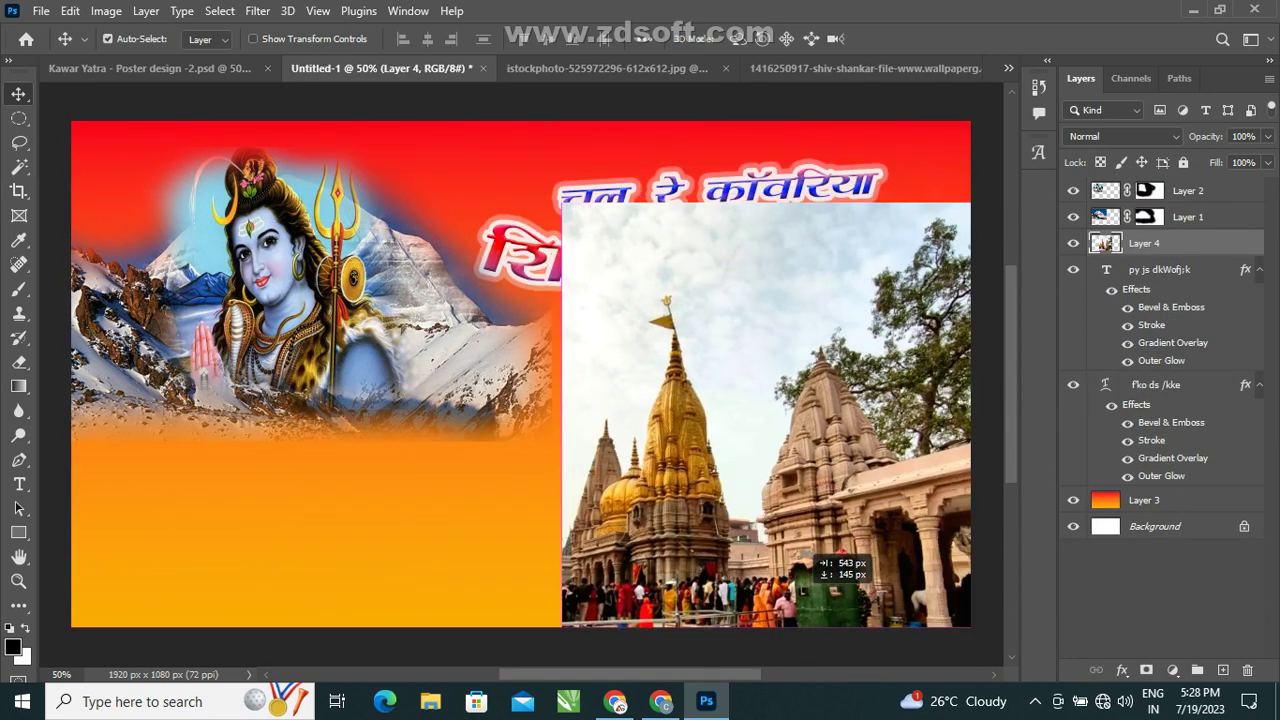
{"action": "key", "text": "ctrl+t"}
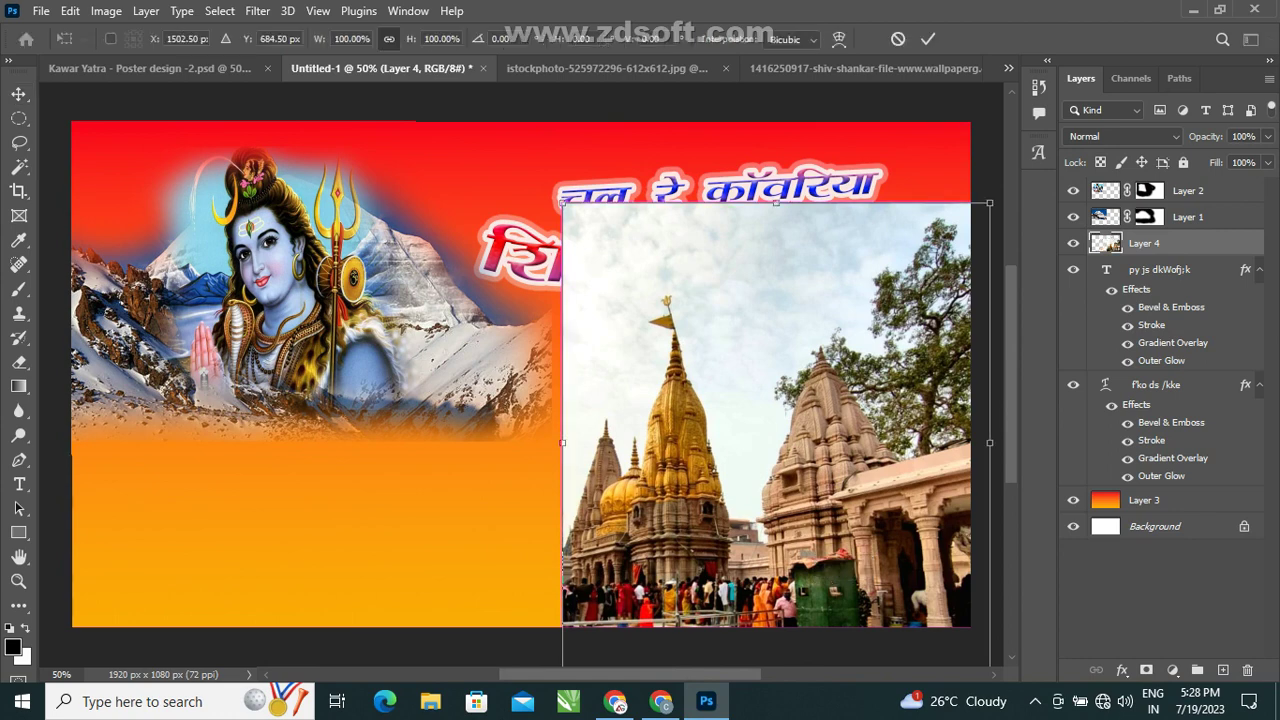
{"action": "left_click_drag", "start_coordinate": [562, 202], "coordinate": [690, 330]}
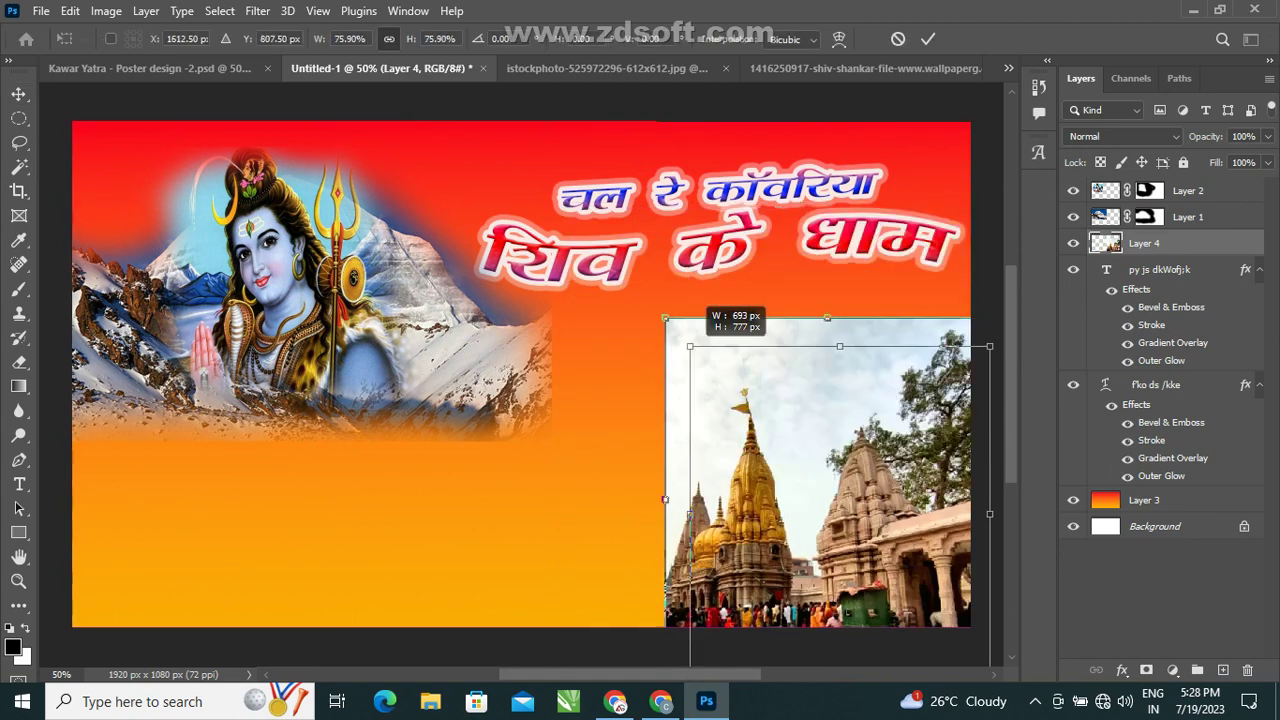
{"action": "left_click_drag", "start_coordinate": [925, 420], "coordinate": [912, 364]}
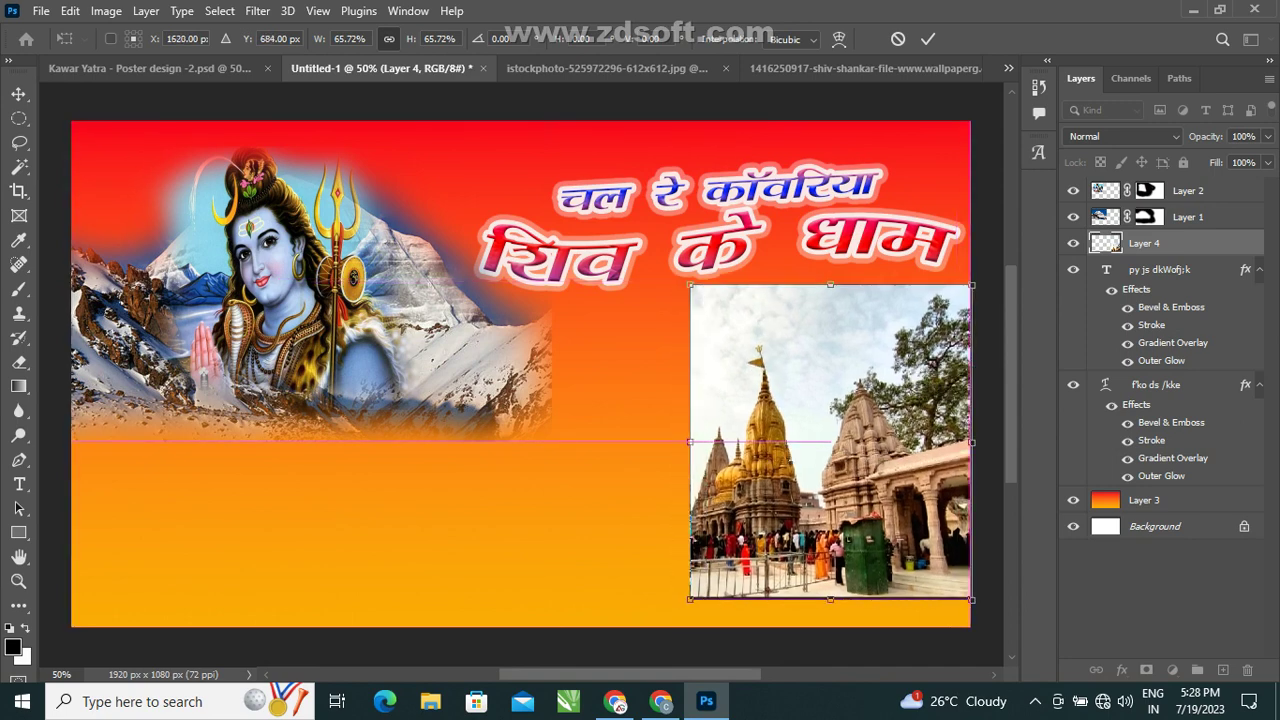
{"action": "left_click", "coordinate": [928, 38]}
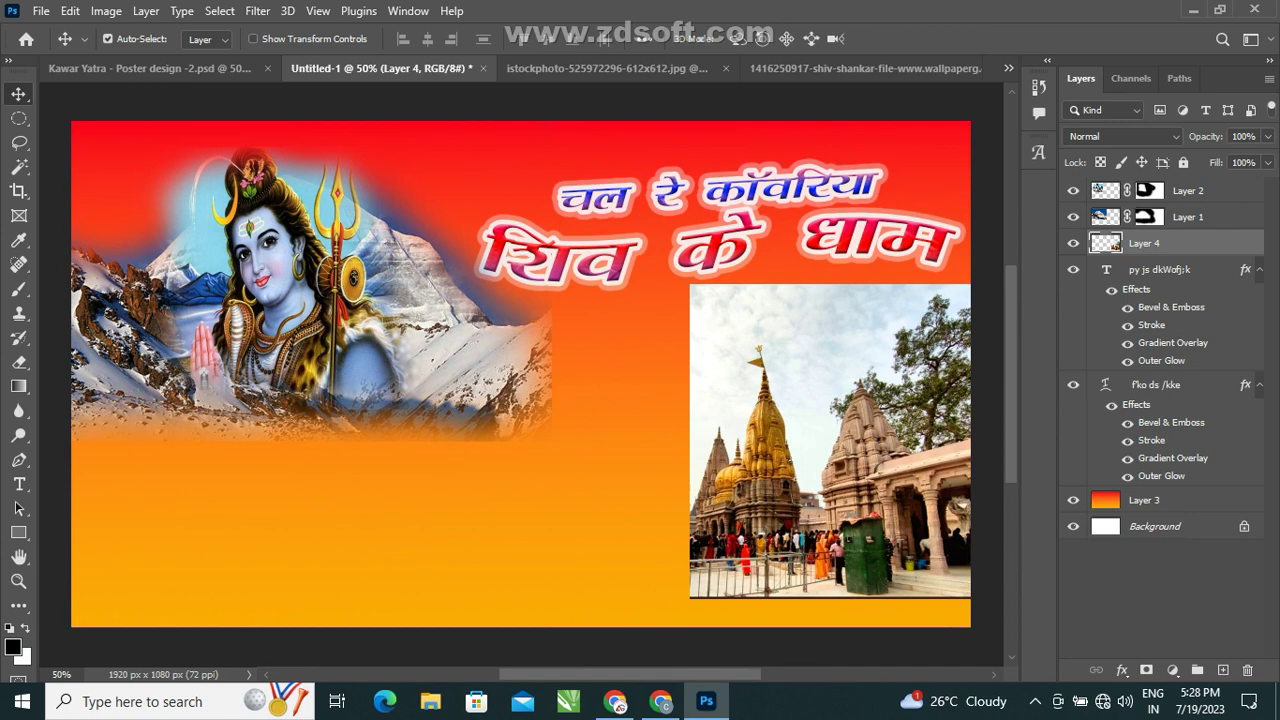
Add a layer mask to Layer 4 and brush black along the temple photo's top and left edges.
{"action": "left_click", "coordinate": [1147, 670]}
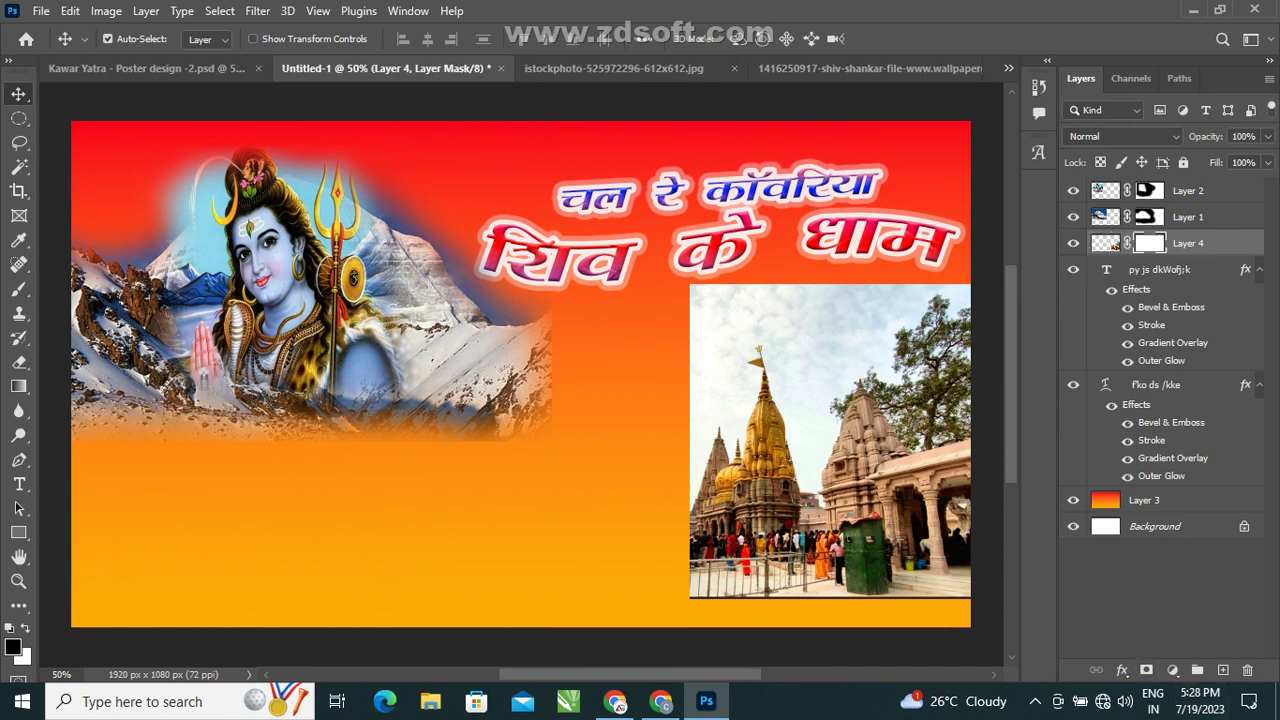
{"action": "left_click", "coordinate": [19, 288]}
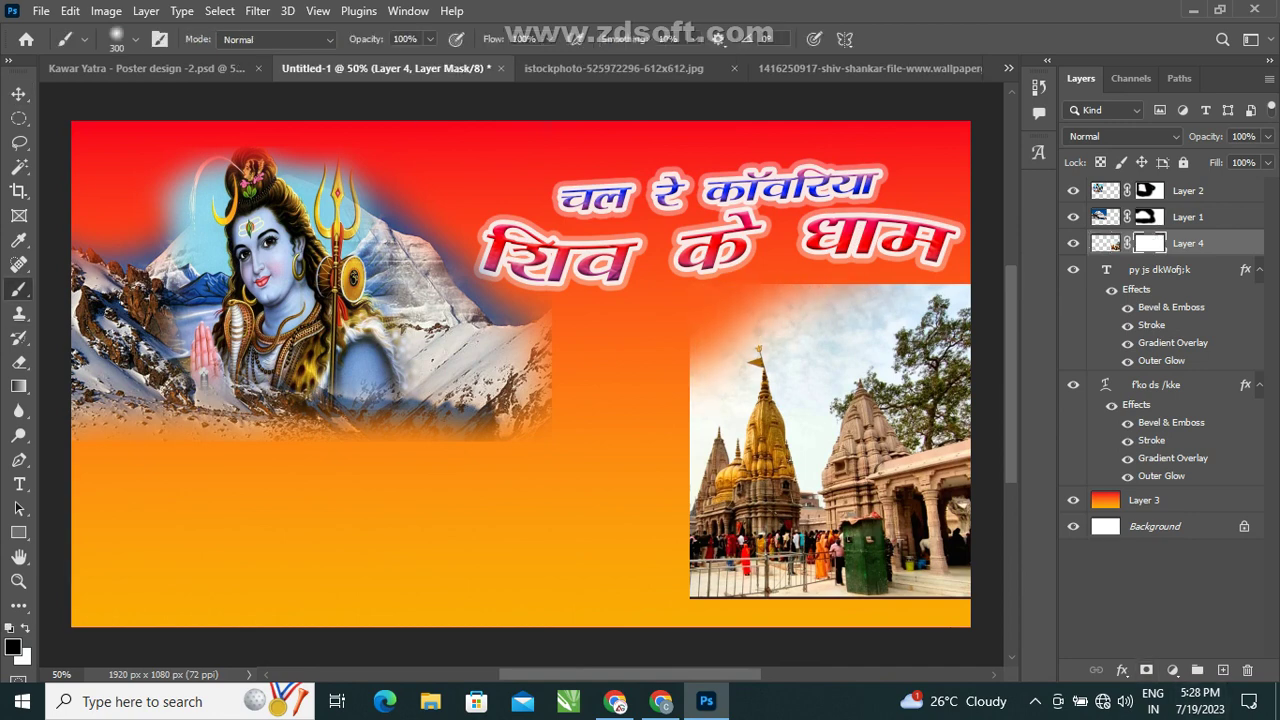
{"action": "left_click_drag", "start_coordinate": [920, 288], "coordinate": [760, 300]}
{"action": "mouse_move", "coordinate": [870, 290]}
{"action": "left_mouse_down"}
{"action": "mouse_move", "coordinate": [960, 290]}
{"action": "mouse_move", "coordinate": [870, 300]}
{"action": "left_mouse_up"}
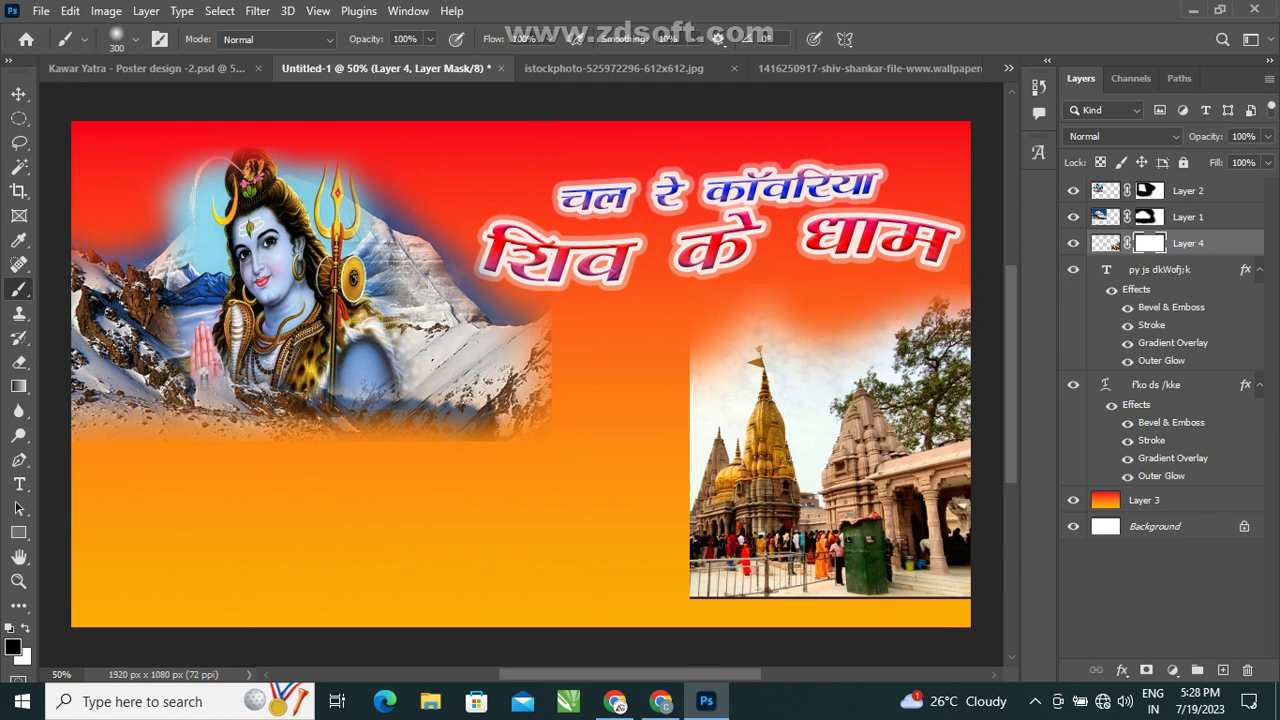
{"action": "mouse_move", "coordinate": [800, 318]}
{"action": "left_mouse_down"}
{"action": "mouse_move", "coordinate": [740, 330]}
{"action": "mouse_move", "coordinate": [710, 440]}
{"action": "left_mouse_up"}
{"action": "left_click_drag", "start_coordinate": [705, 380], "coordinate": [705, 495]}
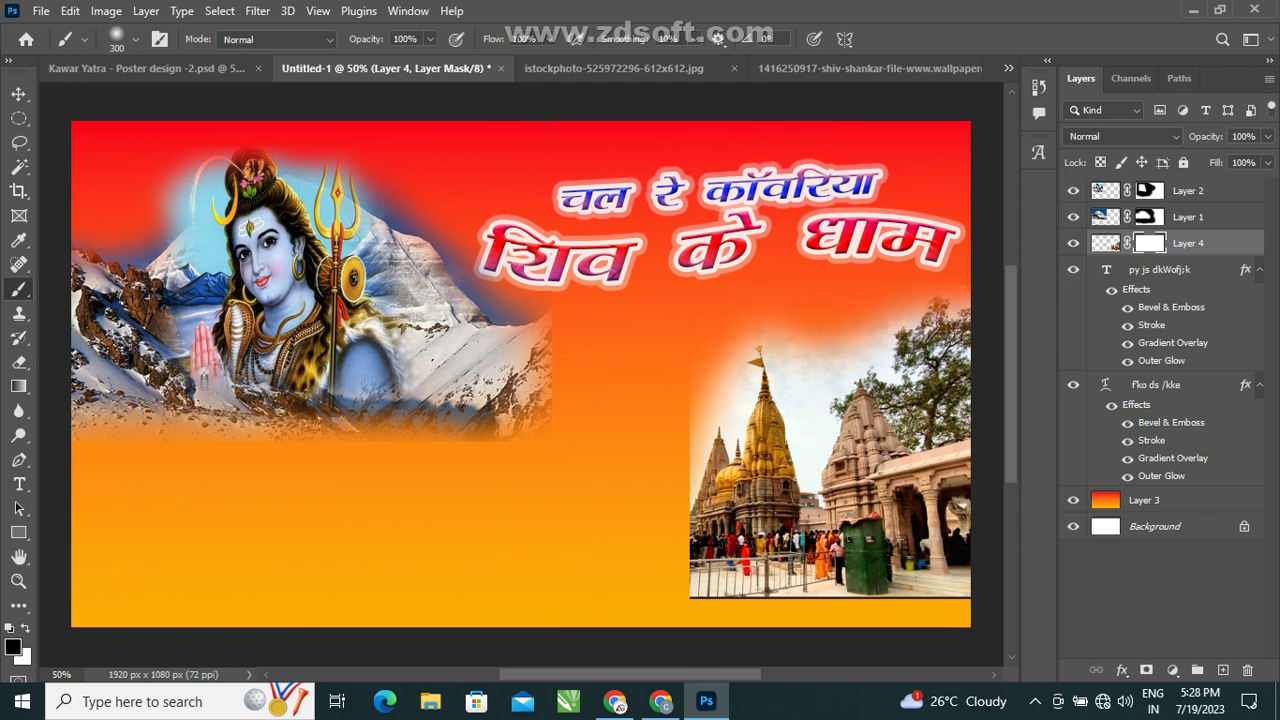
{"action": "mouse_move", "coordinate": [705, 380]}
{"action": "left_mouse_down"}
{"action": "mouse_move", "coordinate": [700, 590]}
{"action": "mouse_move", "coordinate": [960, 592]}
{"action": "left_mouse_up"}
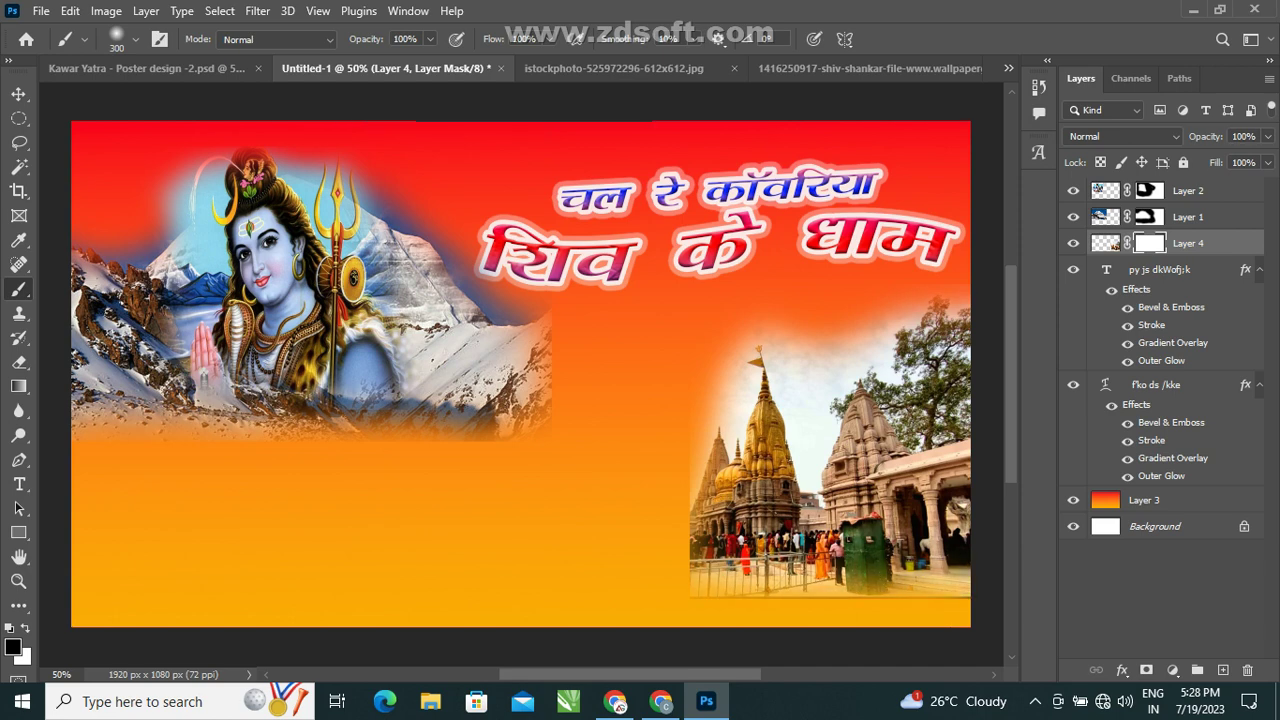
Try moving the temple photo, then undo the move and the edge fading.
{"action": "key", "text": "v"}
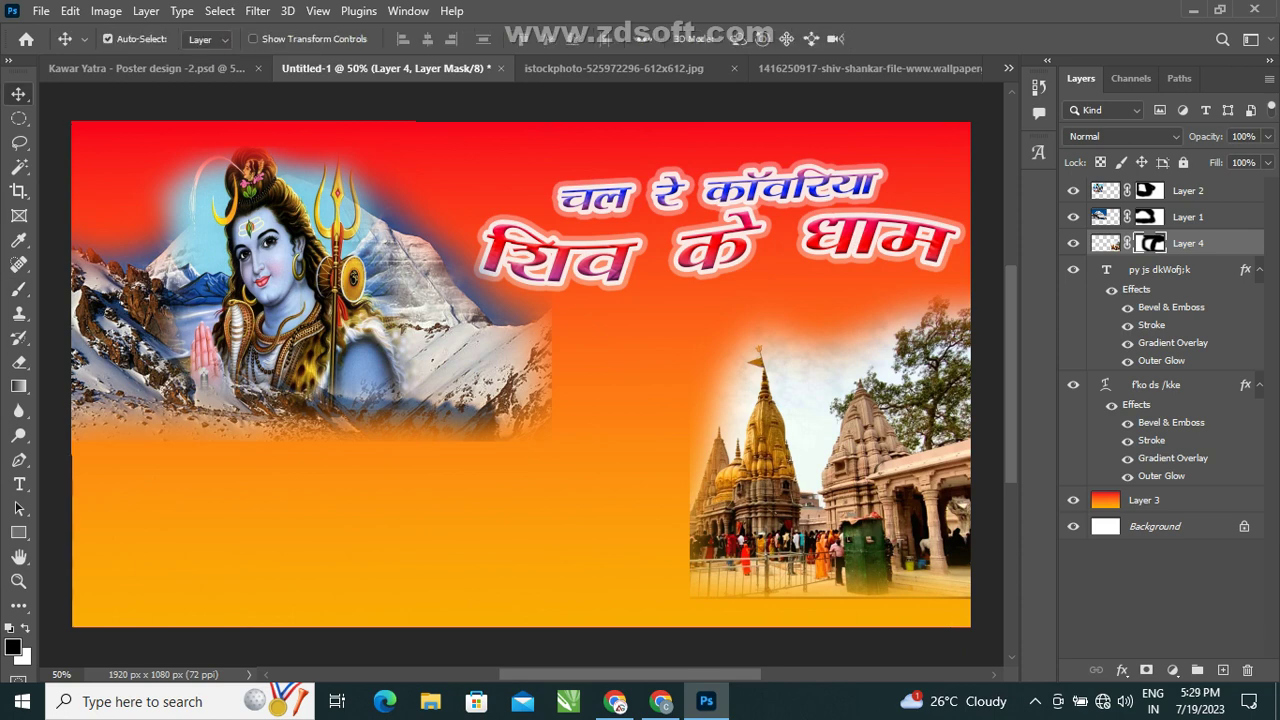
{"action": "left_click_drag", "start_coordinate": [829, 406], "coordinate": [838, 452]}
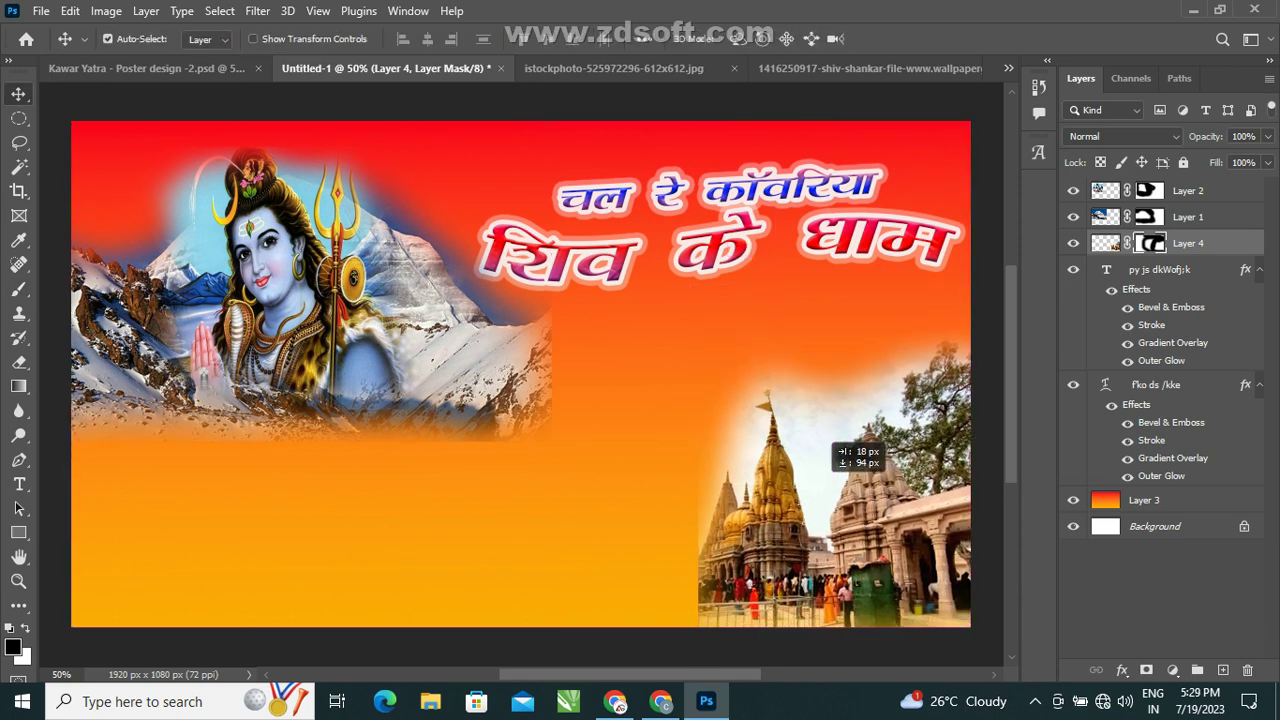
{"action": "key", "text": "ctrl+BackSpace"}
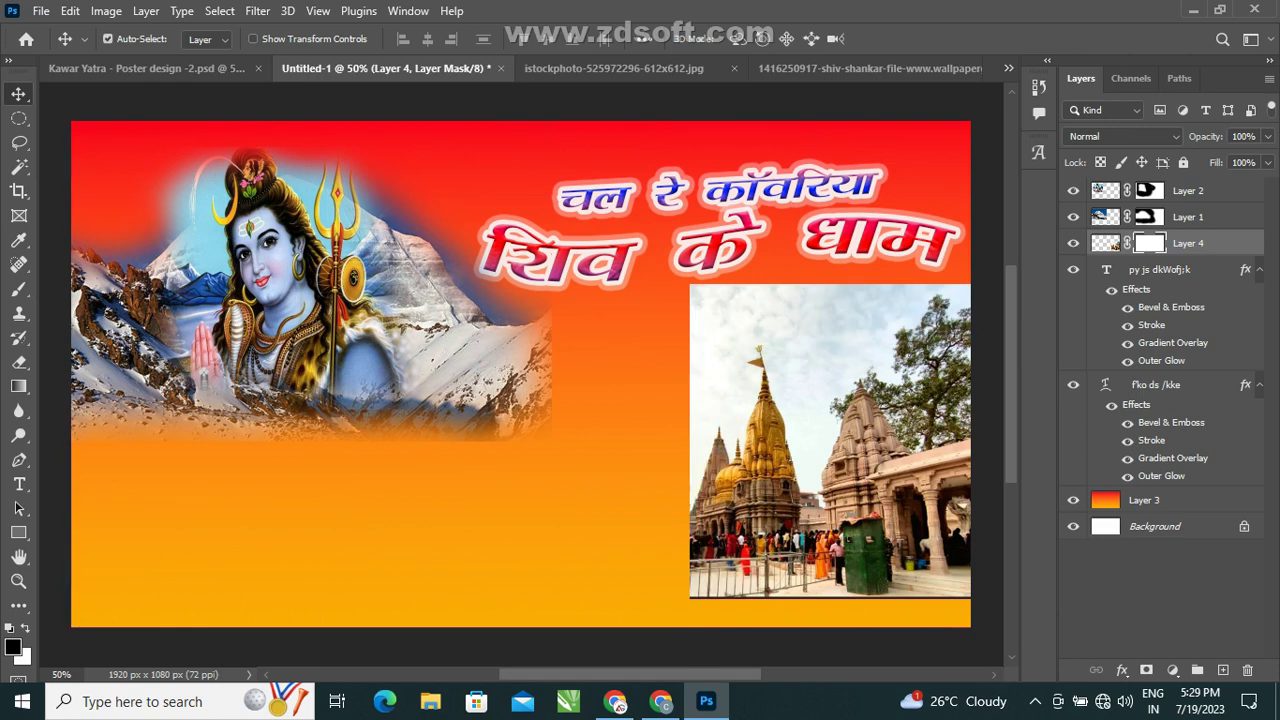
Repaint Layer 4's mask to fade the temple photo's top and left edges into the orange.
{"action": "key", "text": "b"}
{"action": "left_click", "coordinate": [18, 289]}
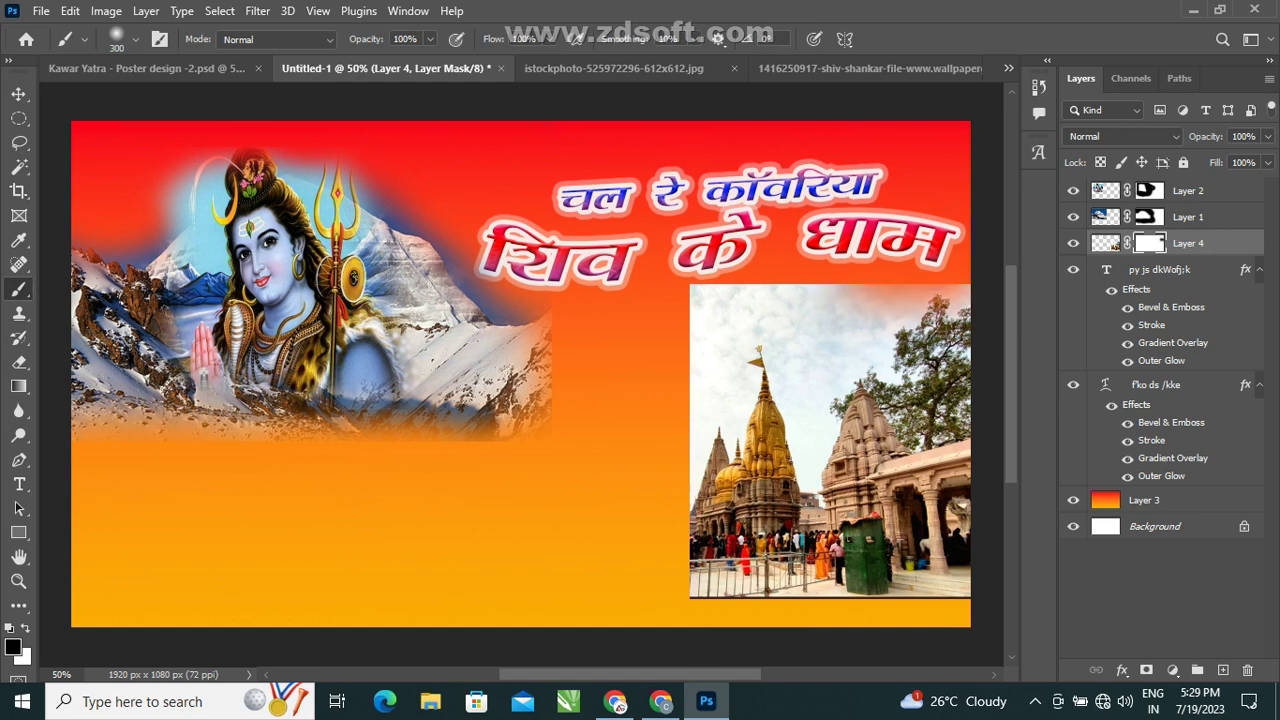
{"action": "left_click_drag", "start_coordinate": [820, 300], "coordinate": [720, 310]}
{"action": "left_click_drag", "start_coordinate": [864, 300], "coordinate": [700, 310]}
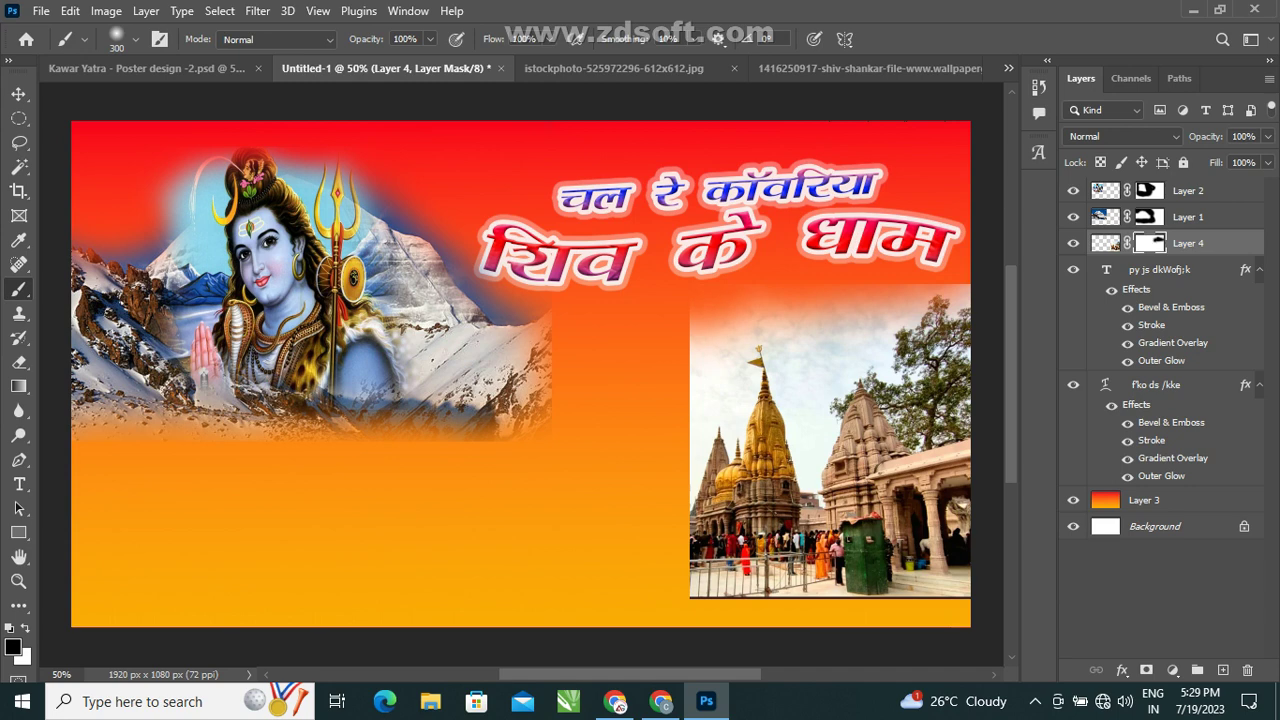
{"action": "mouse_move", "coordinate": [702, 445]}
{"action": "left_mouse_down"}
{"action": "mouse_move", "coordinate": [702, 362]}
{"action": "mouse_move", "coordinate": [702, 386]}
{"action": "left_mouse_up"}
{"action": "left_click_drag", "start_coordinate": [700, 320], "coordinate": [704, 398]}
{"action": "left_click_drag", "start_coordinate": [700, 346], "coordinate": [700, 390]}
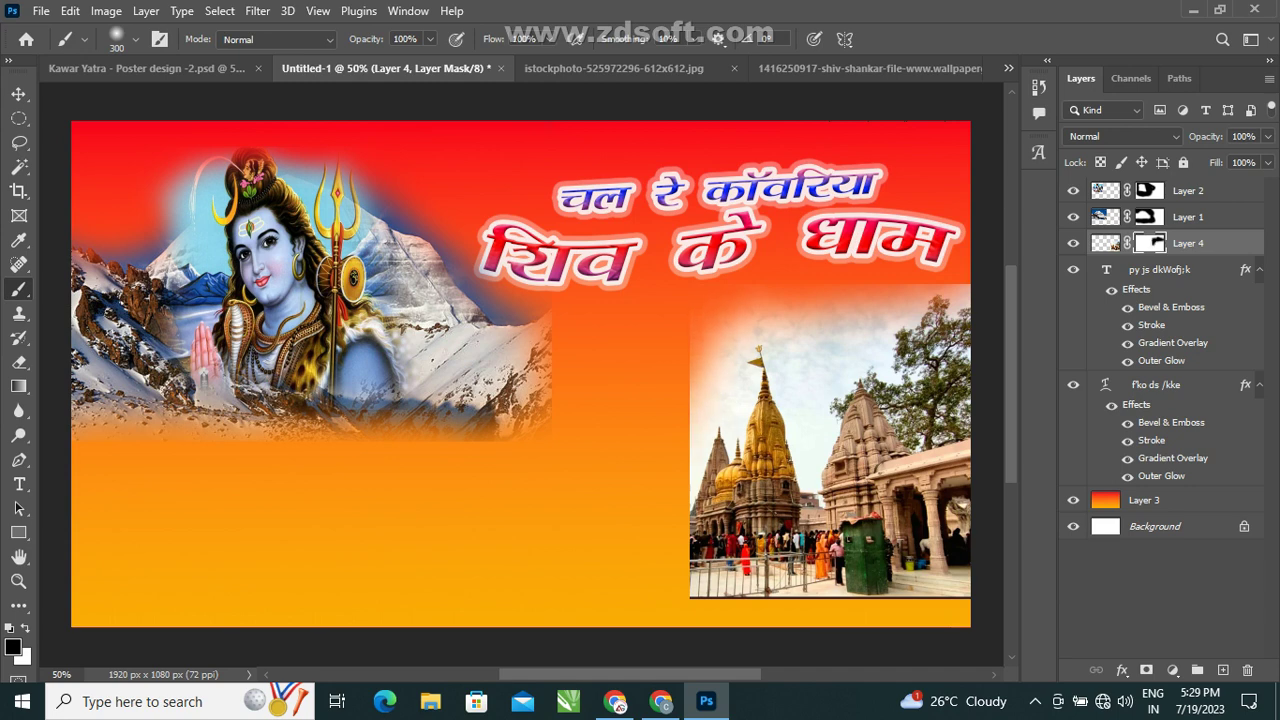
{"action": "left_click_drag", "start_coordinate": [800, 300], "coordinate": [730, 305]}
{"action": "left_click_drag", "start_coordinate": [940, 300], "coordinate": [836, 305]}
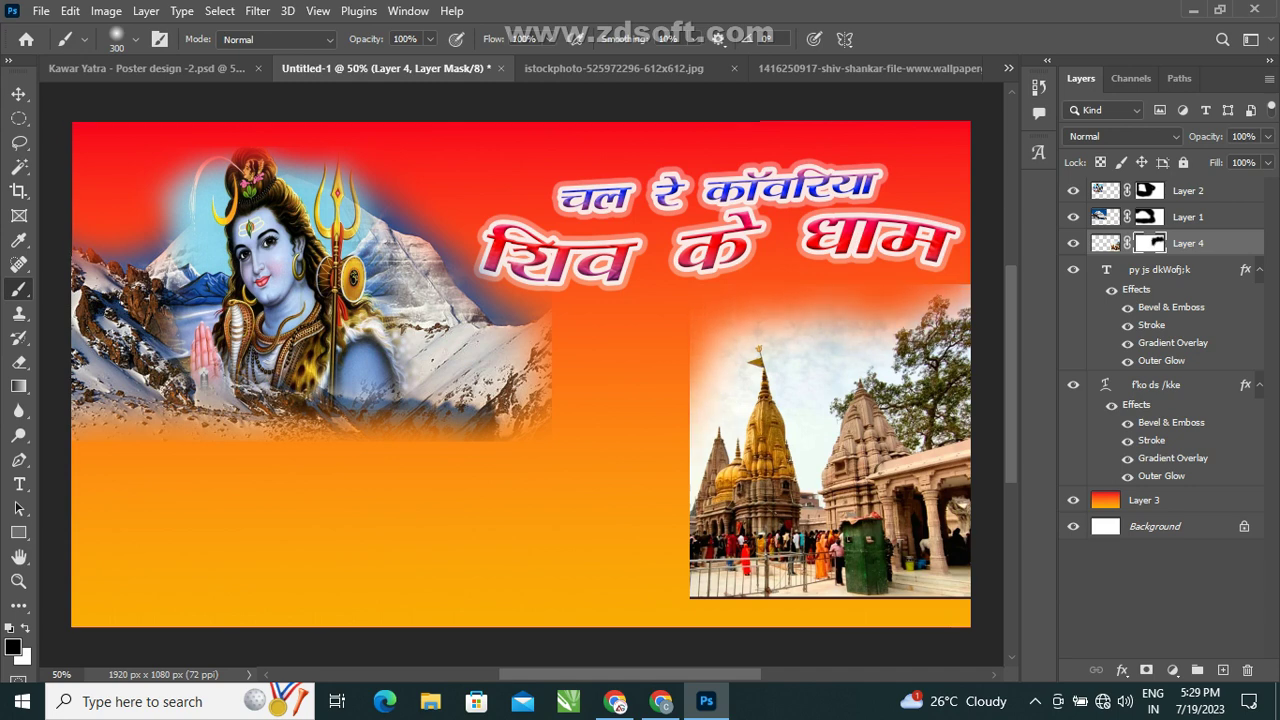
{"action": "scroll", "coordinate": [520, 400], "scroll_direction": "up", "scroll_amount": 5}
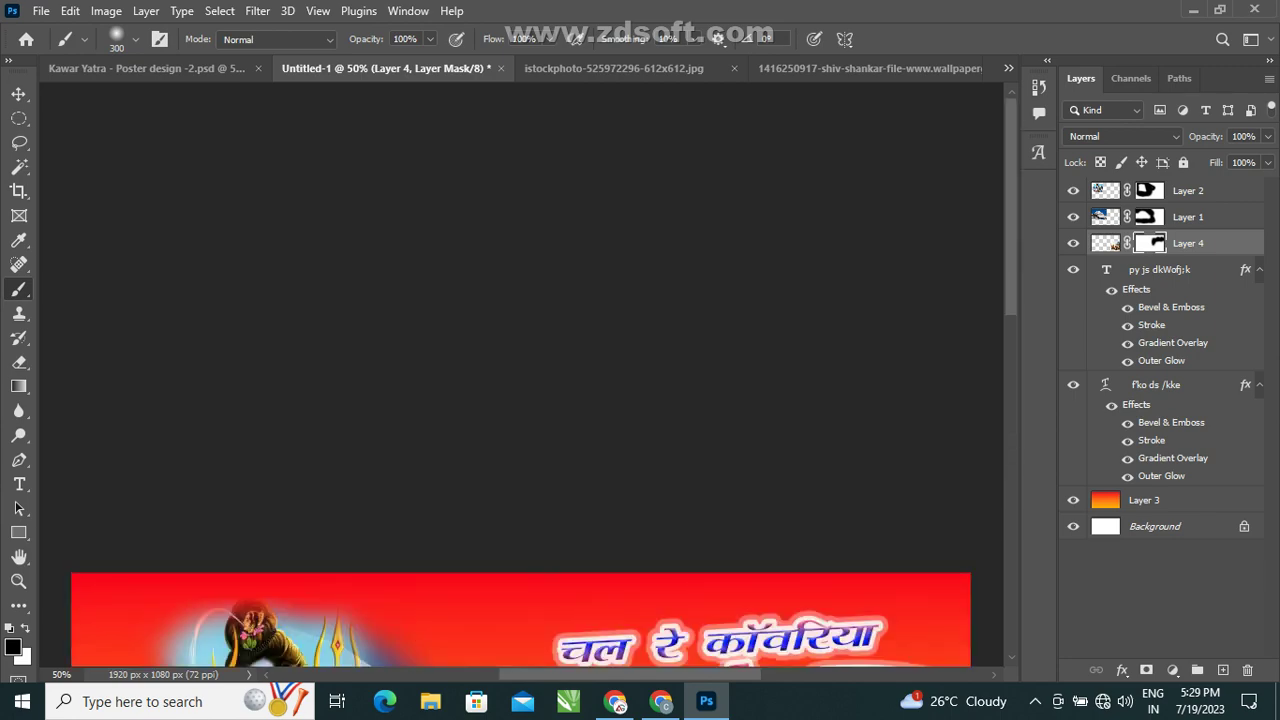
{"action": "scroll", "coordinate": [520, 400], "scroll_direction": "down", "scroll_amount": 5}
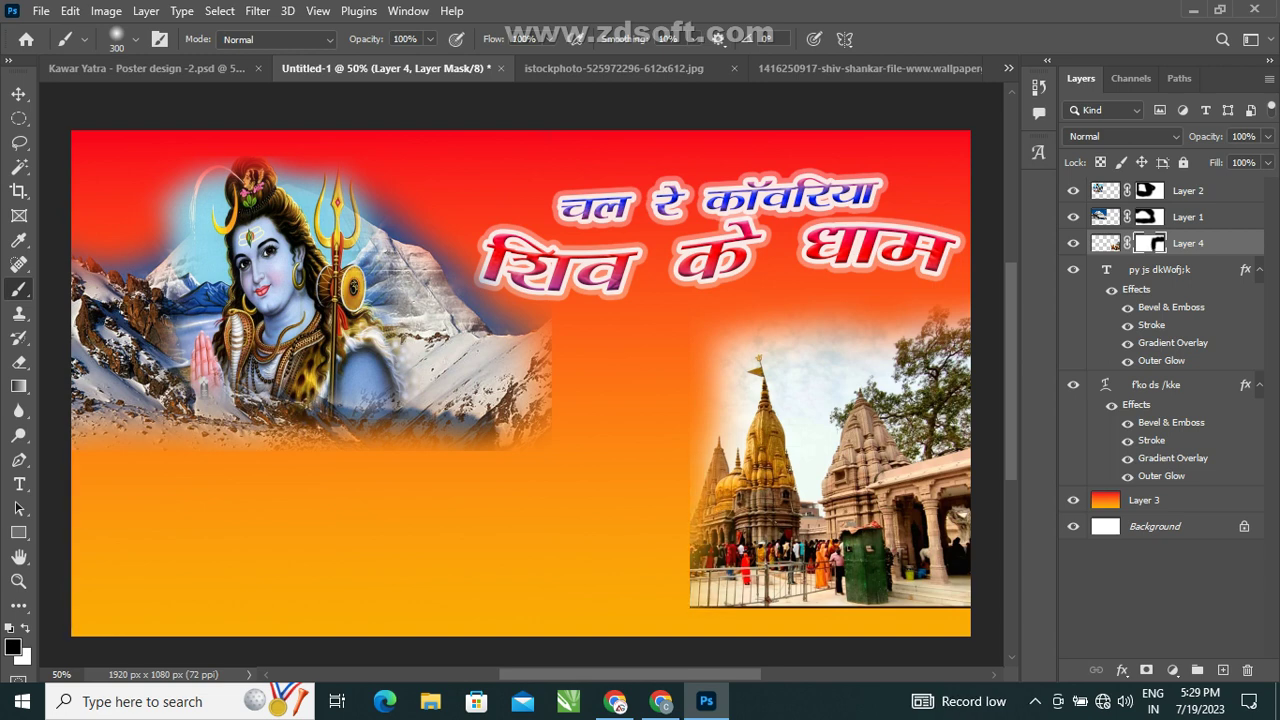
Brush out Layer 4's bottom mask edge, then scale the temple photo to ~115% into the bottom-right corner.
{"action": "left_click_drag", "start_coordinate": [695, 600], "coordinate": [965, 605]}
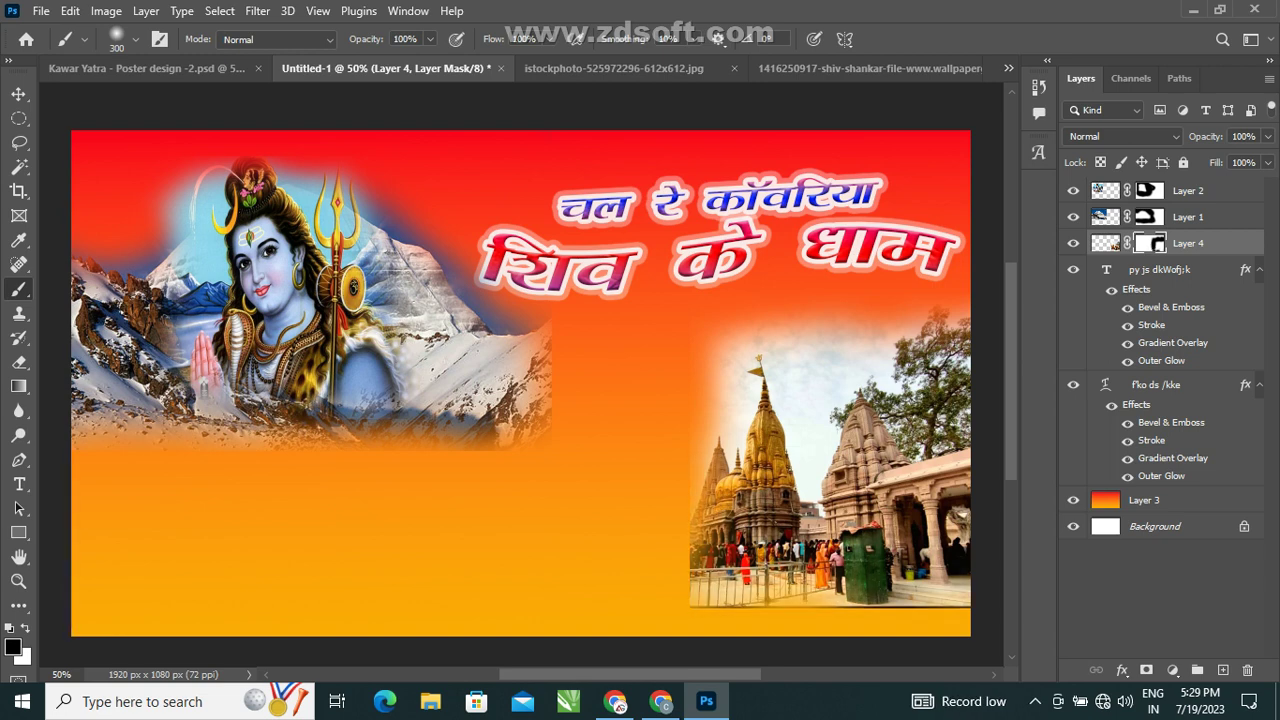
{"action": "key", "text": "m"}
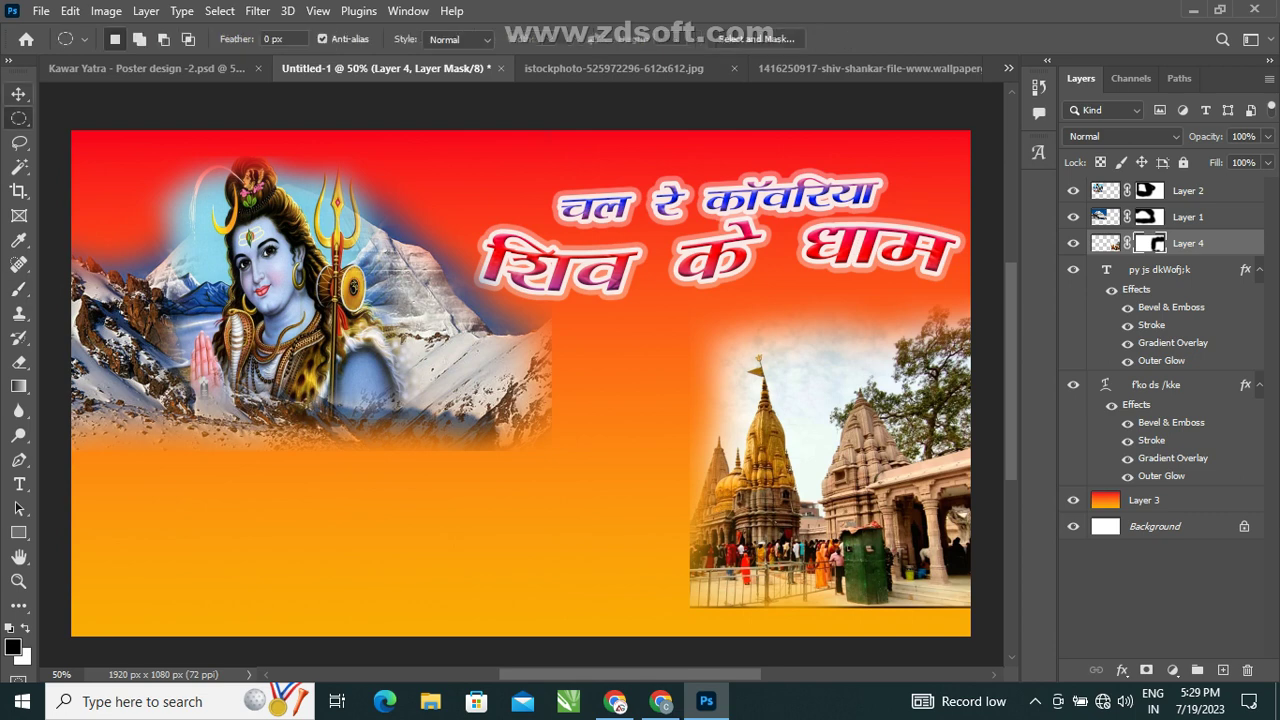
{"action": "key", "text": "v"}
{"action": "key", "text": "ctrl+t"}
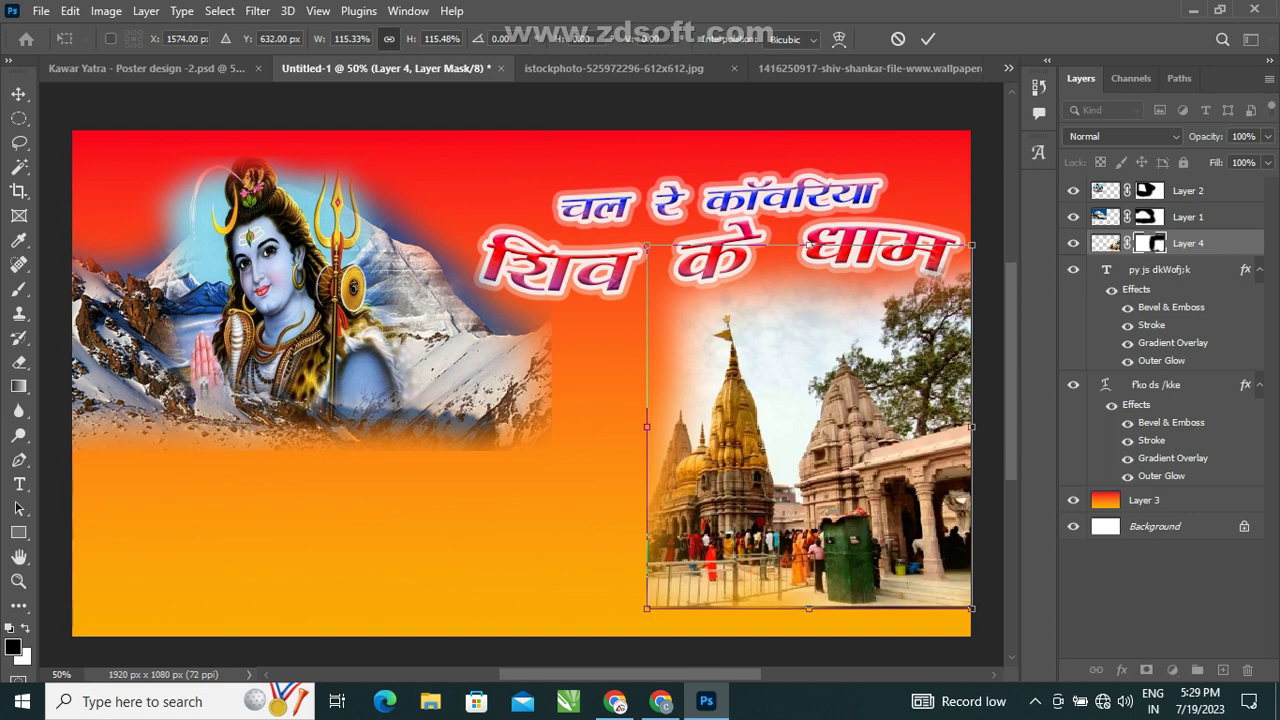
{"action": "left_click_drag", "start_coordinate": [870, 393], "coordinate": [879, 428]}
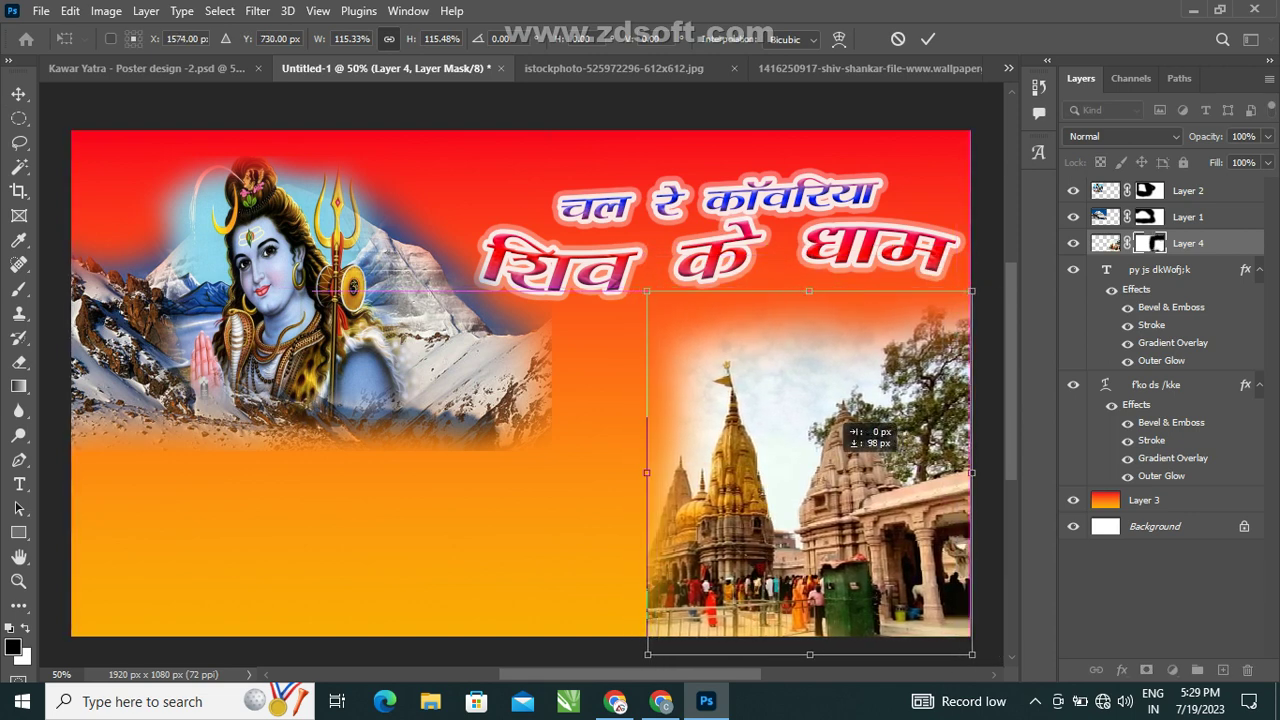
{"action": "left_click_drag", "start_coordinate": [878, 430], "coordinate": [848, 428]}
{"action": "left_click", "coordinate": [928, 39]}
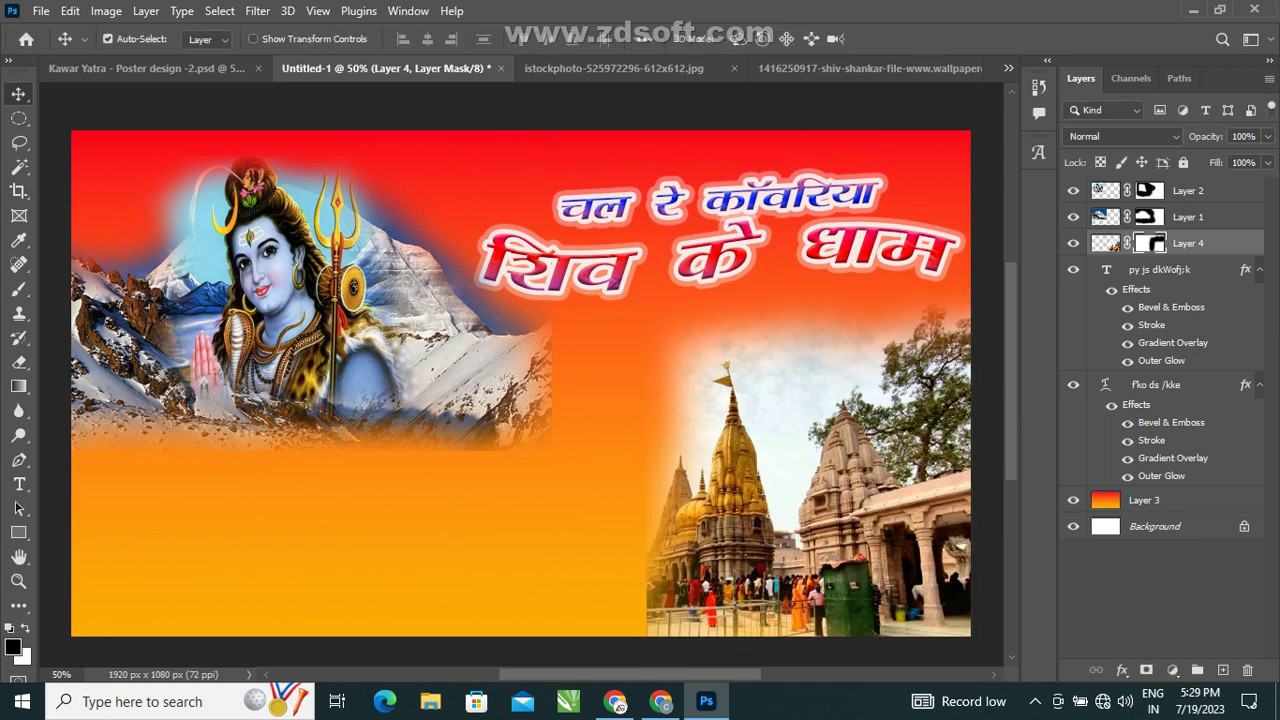
{"action": "left_click", "coordinate": [106, 11]}
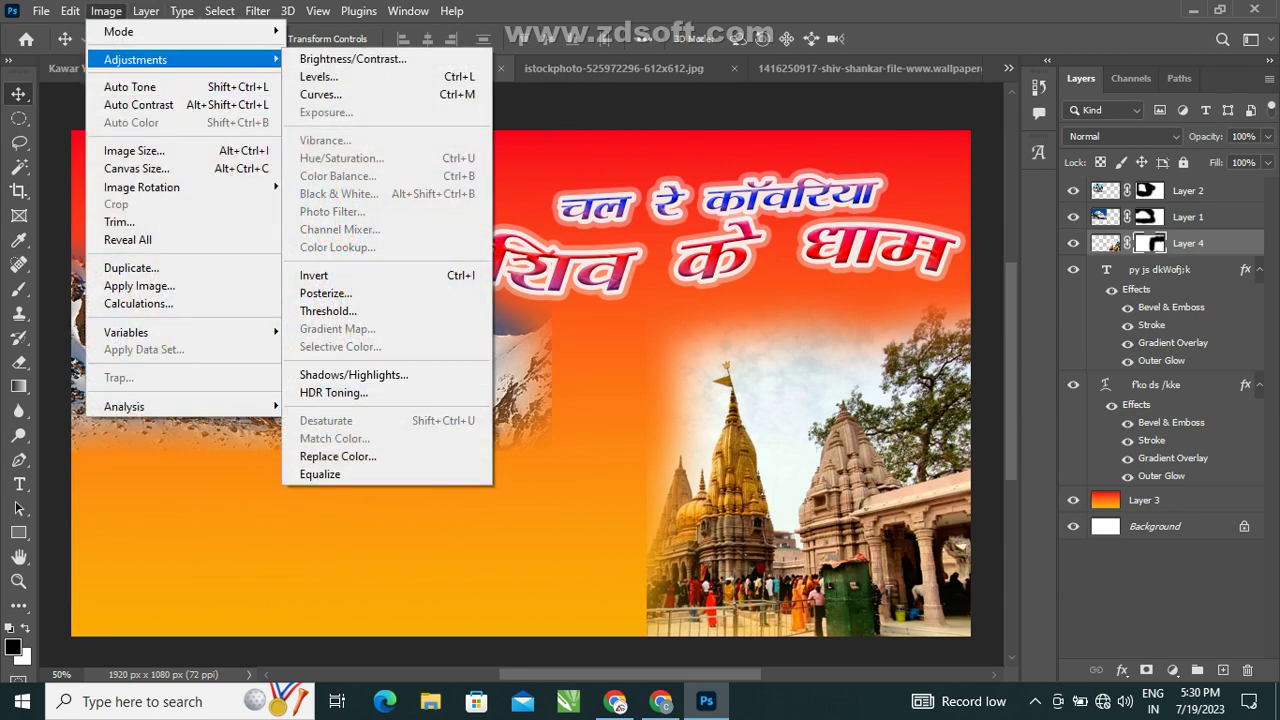
Apply Levels to Layer 4's mask with input black 33 and white 229.
{"action": "left_click", "coordinate": [320, 76]}
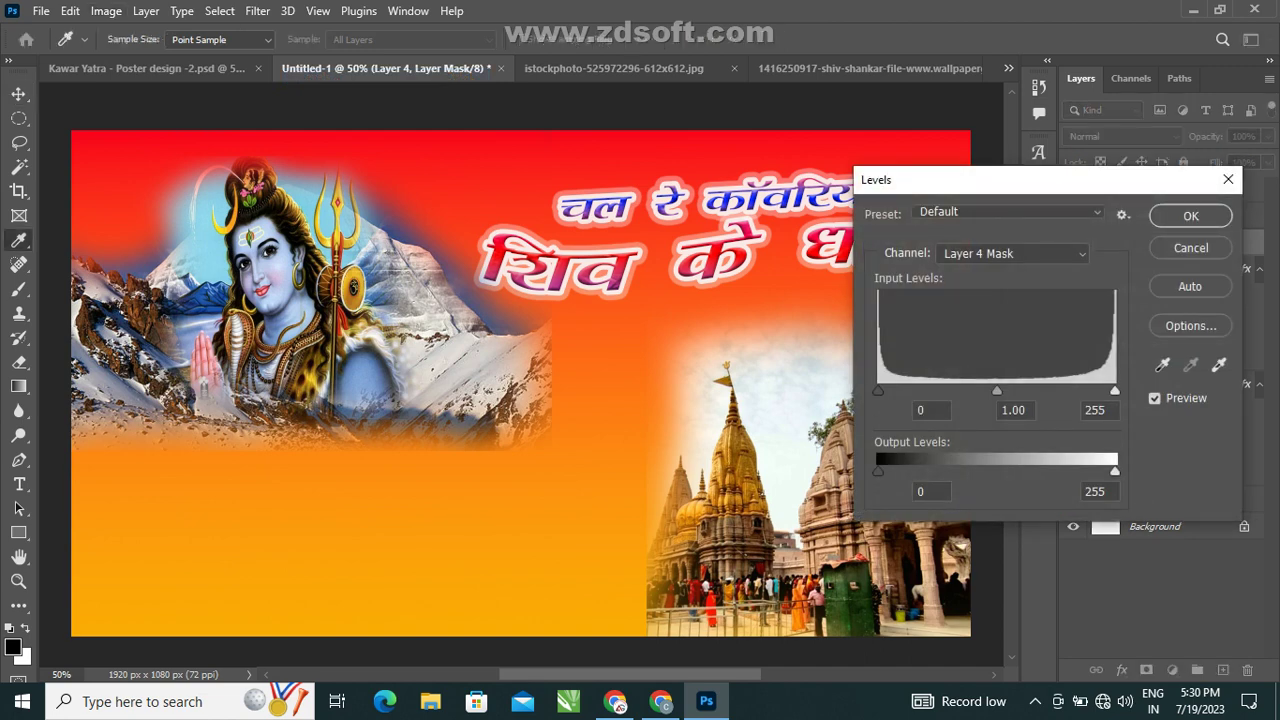
{"action": "left_click_drag", "start_coordinate": [878, 390], "coordinate": [908, 390]}
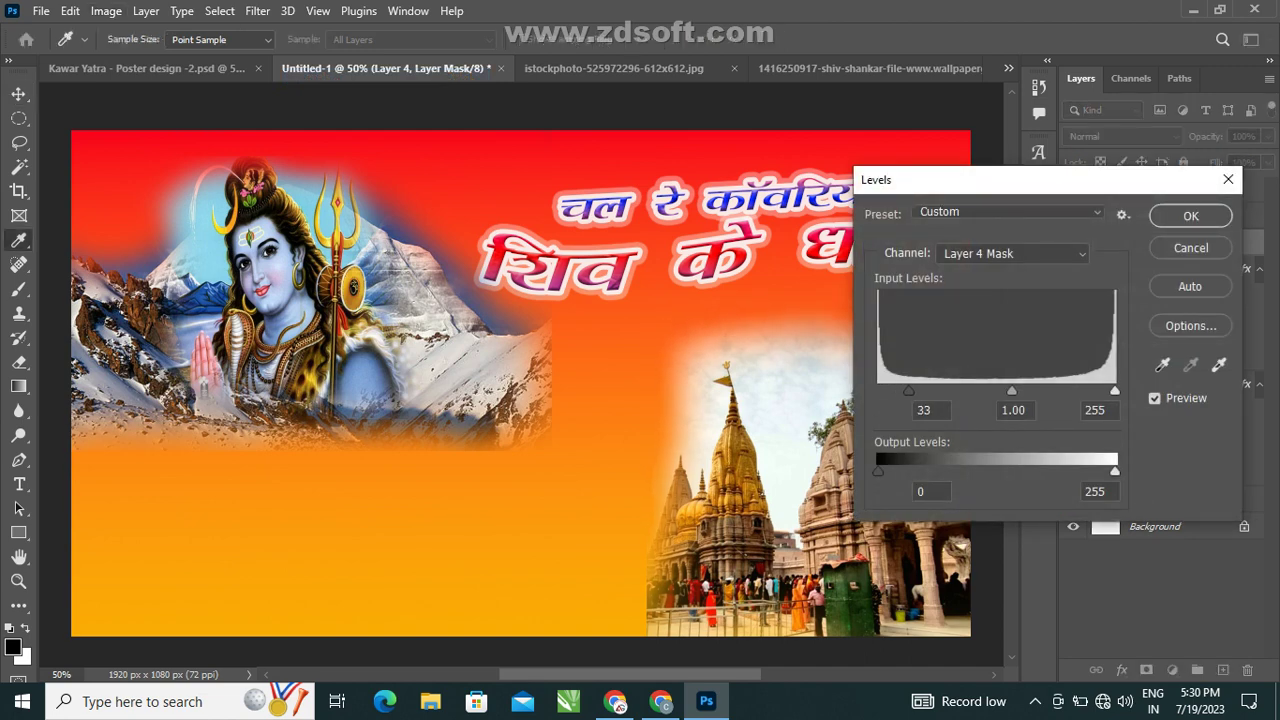
{"action": "double_click", "coordinate": [923, 410]}
{"action": "left_click_drag", "start_coordinate": [1115, 390], "coordinate": [1090, 390]}
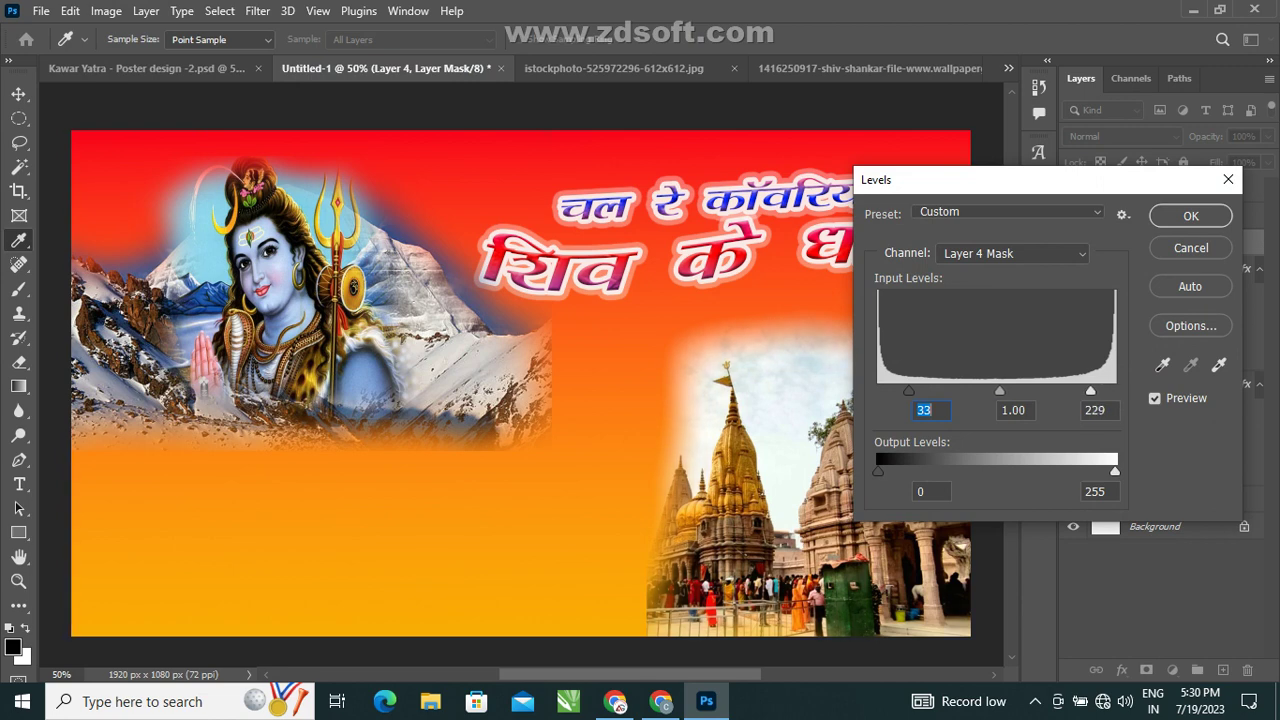
{"action": "double_click", "coordinate": [1100, 410]}
{"action": "key", "text": "Return"}
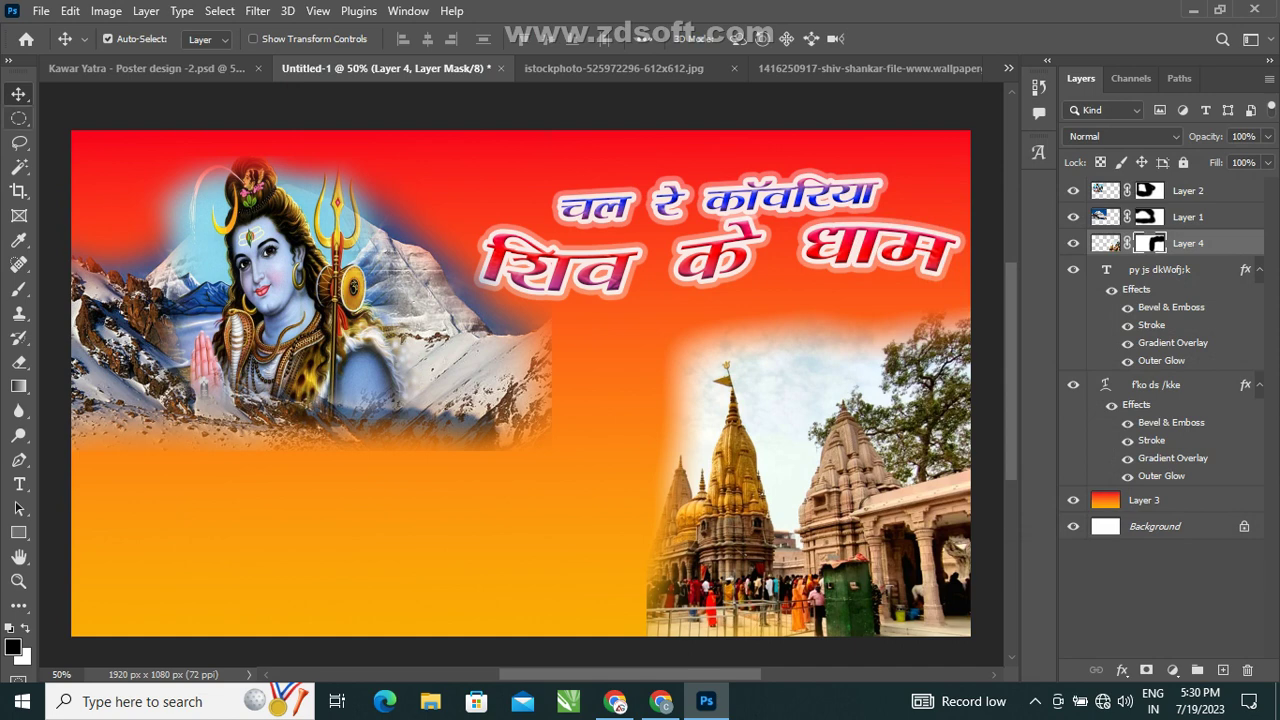
Raise the temple image slightly and bring up the Open dialog for the Downloads folder.
{"action": "left_click_drag", "start_coordinate": [882, 513], "coordinate": [898, 466]}
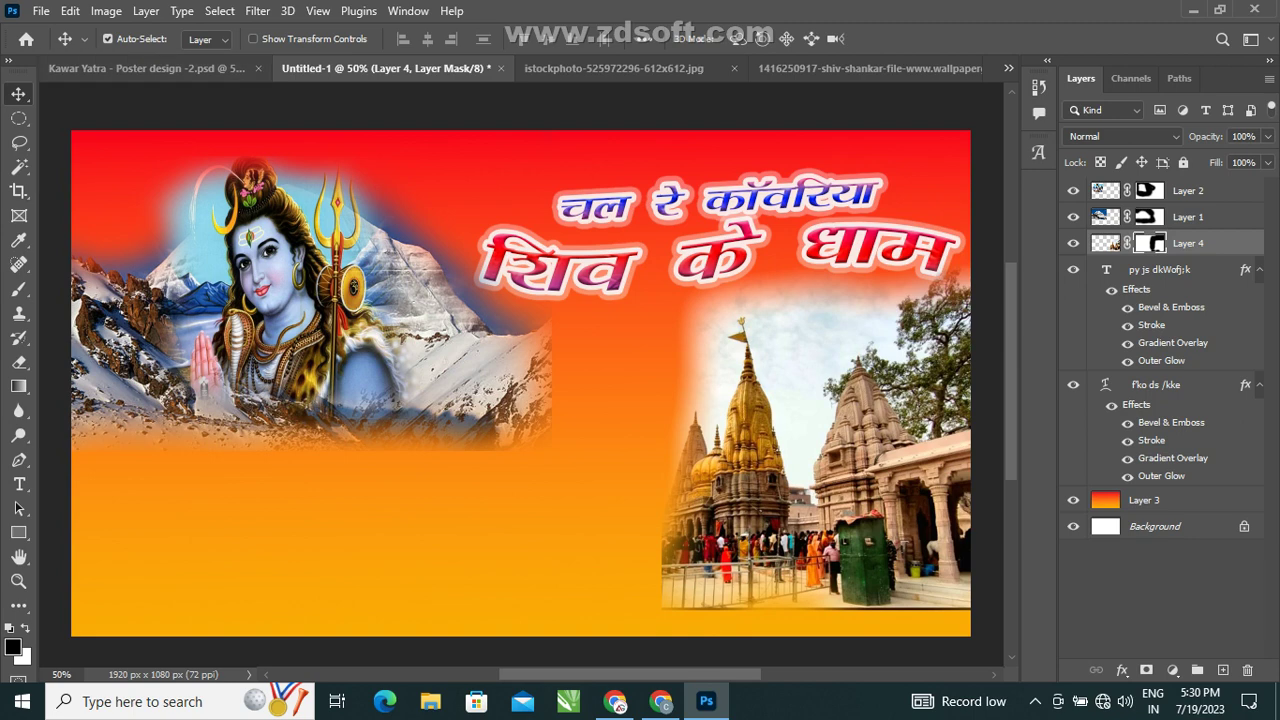
{"action": "left_click", "coordinate": [41, 11]}
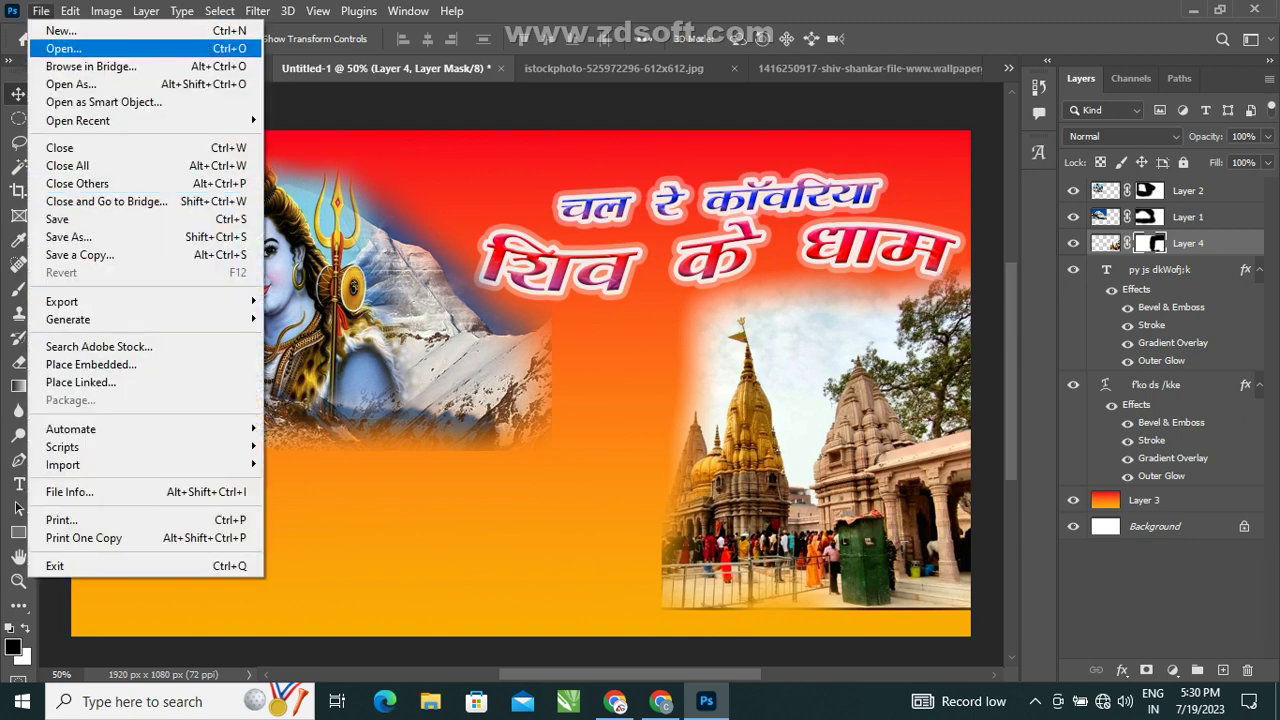
{"action": "left_click", "coordinate": [63, 48]}
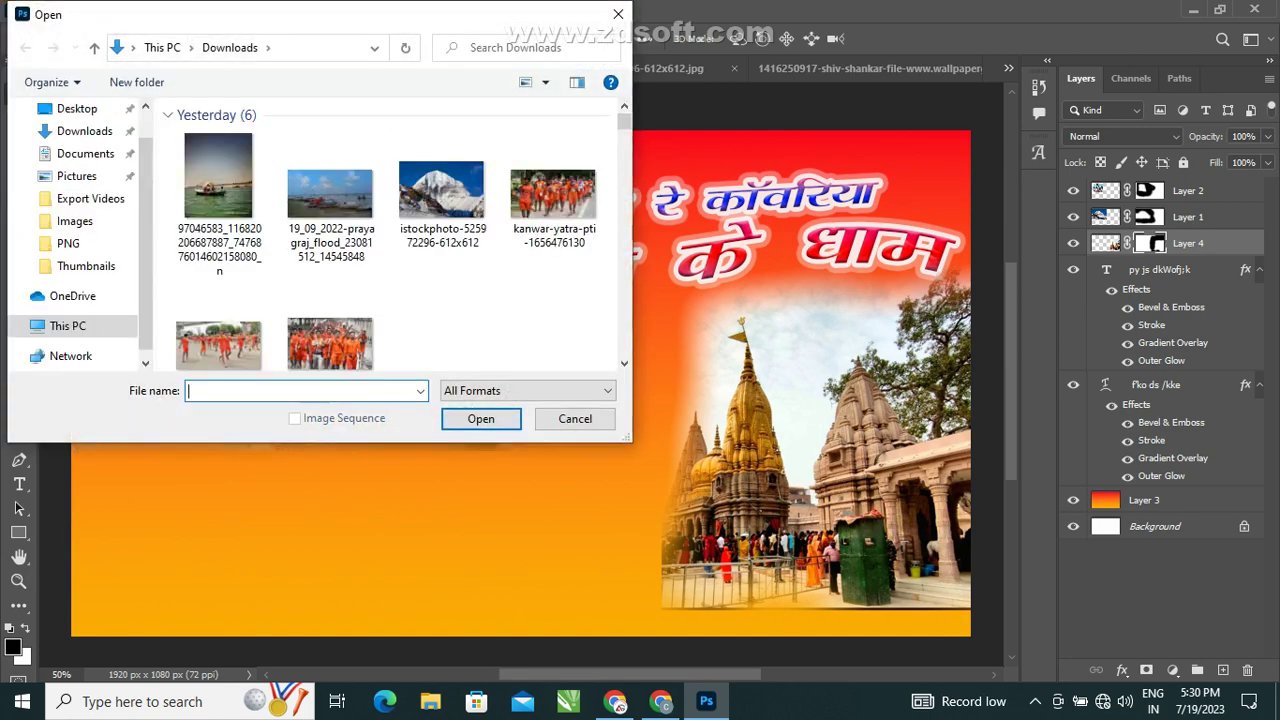
Open Kanwar-yatra.jpg from Downloads and paste the crowd photo into Untitled-1 as Layer 5.
{"action": "scroll", "coordinate": [390, 235], "scroll_direction": "down", "scroll_amount": 1}
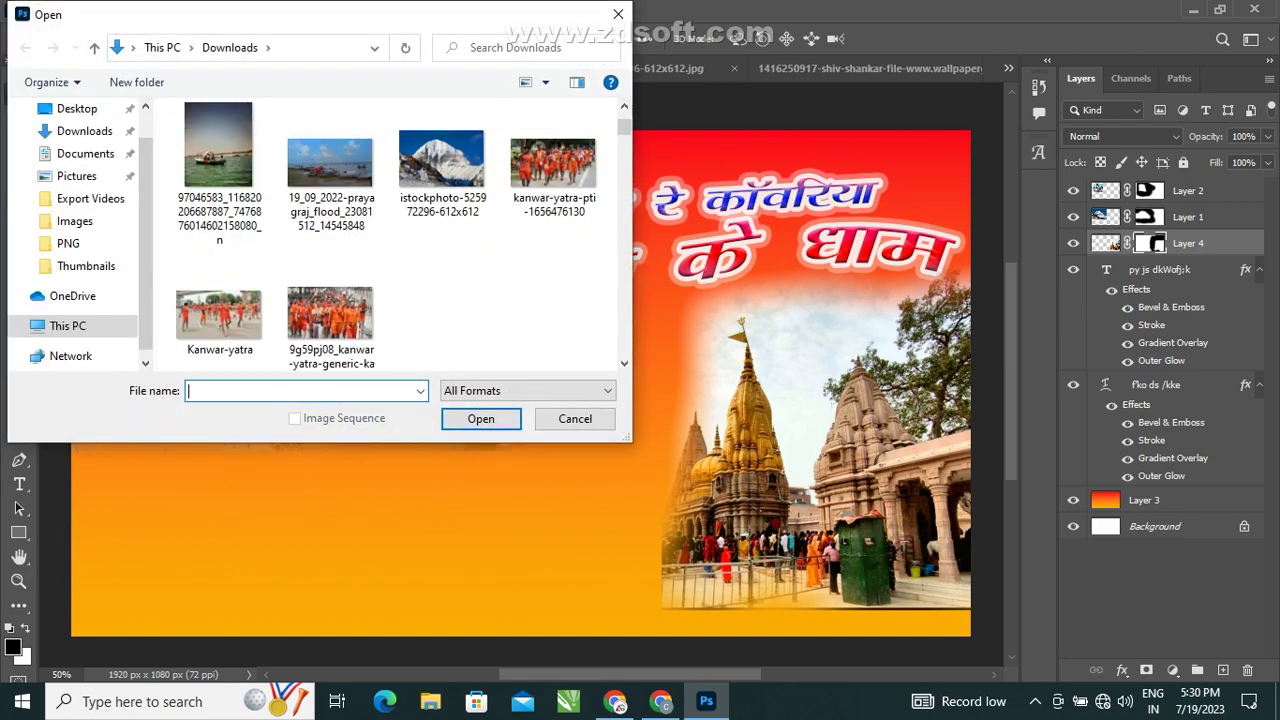
{"action": "left_click", "coordinate": [218, 165]}
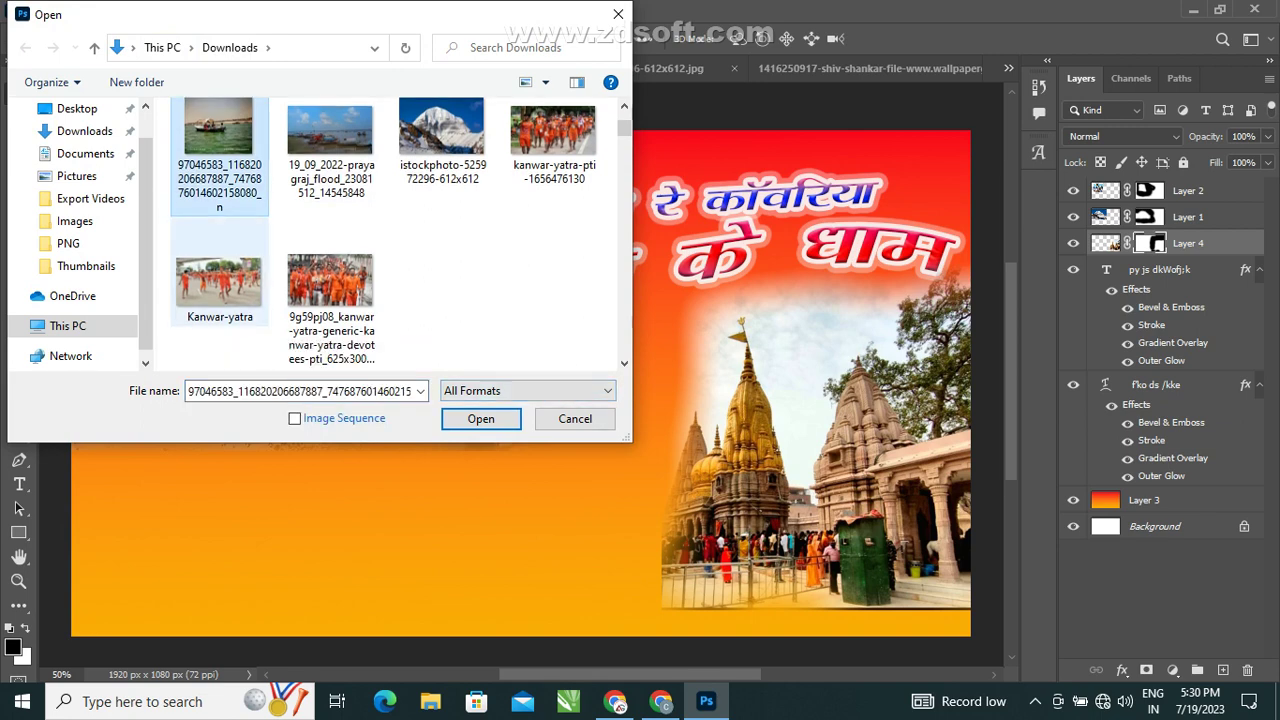
{"action": "scroll", "coordinate": [230, 300], "scroll_direction": "down", "scroll_amount": 5}
{"action": "scroll", "coordinate": [230, 300], "scroll_direction": "up", "scroll_amount": 5}
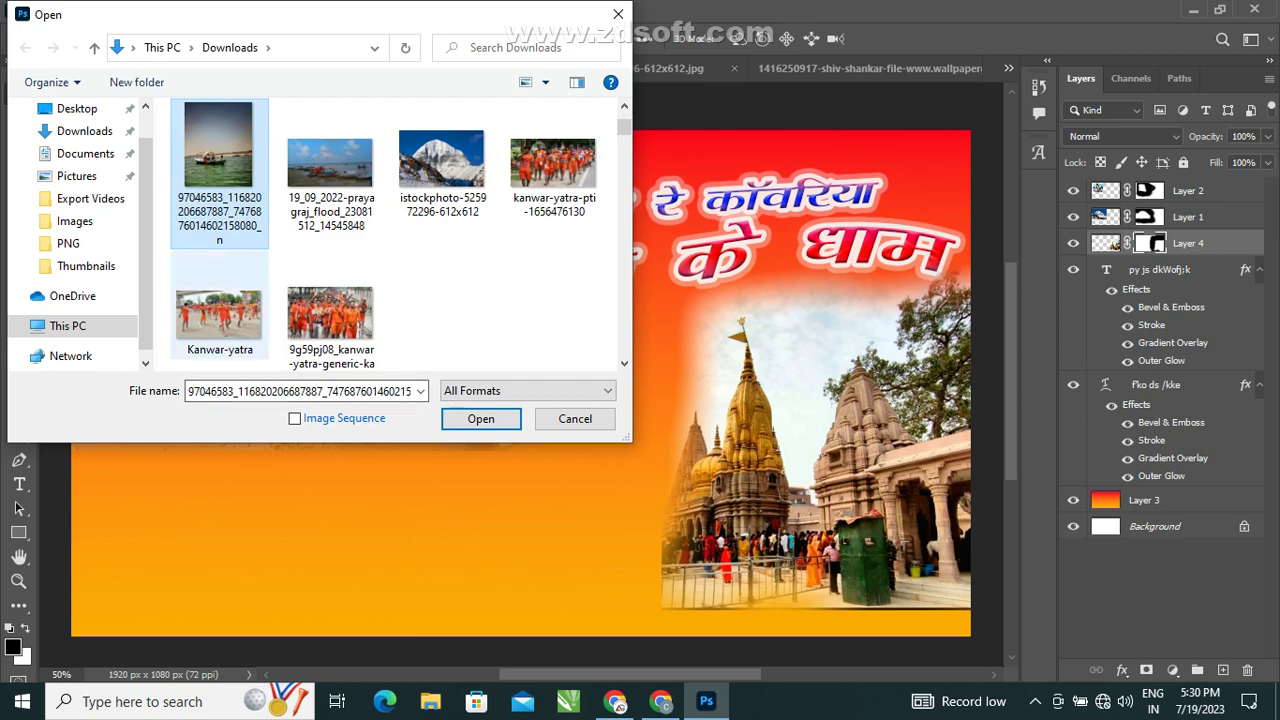
{"action": "left_click", "coordinate": [219, 315]}
{"action": "key", "text": "Return"}
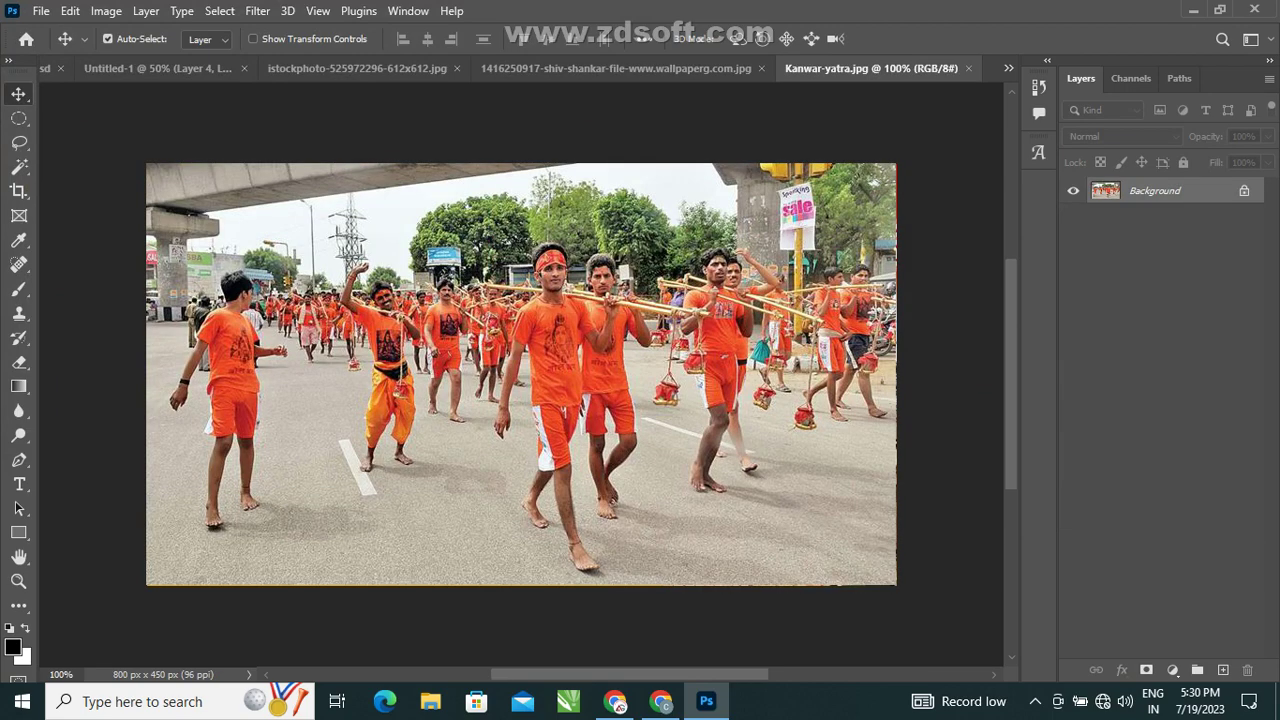
{"action": "left_click", "coordinate": [365, 68]}
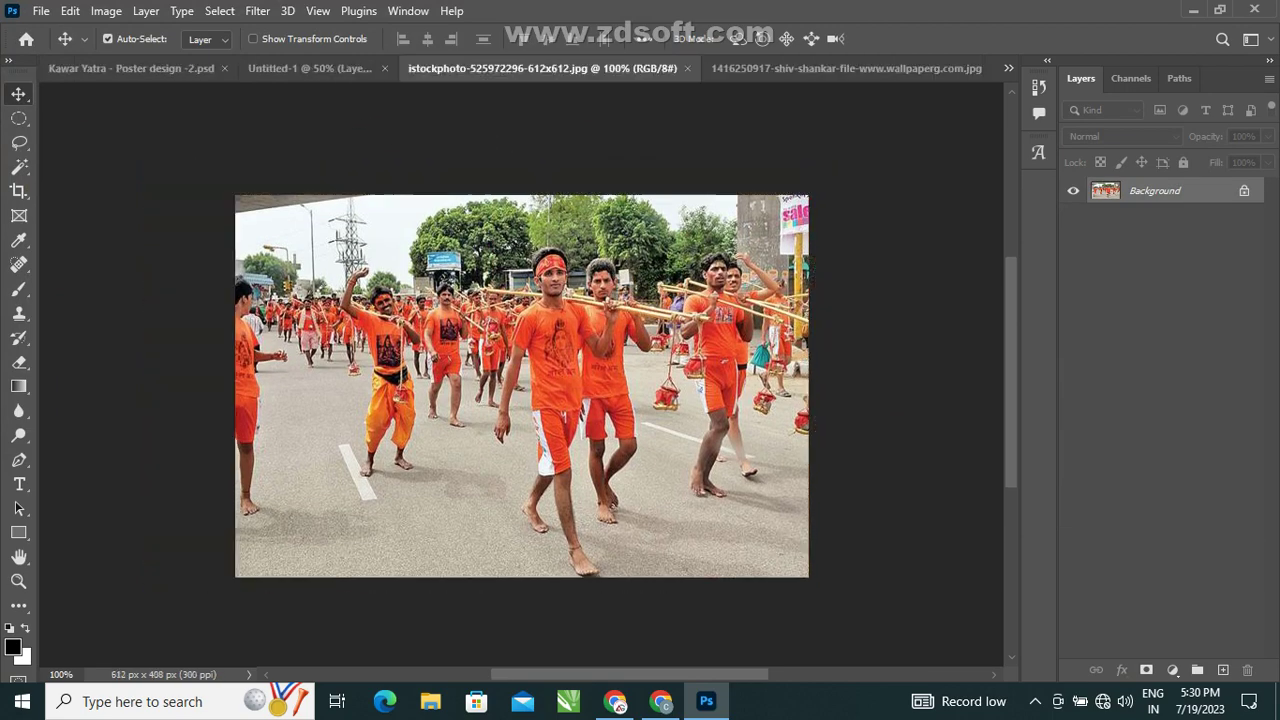
{"action": "key", "text": "ctrl+Tab"}
{"action": "key", "text": "ctrl+Tab"}
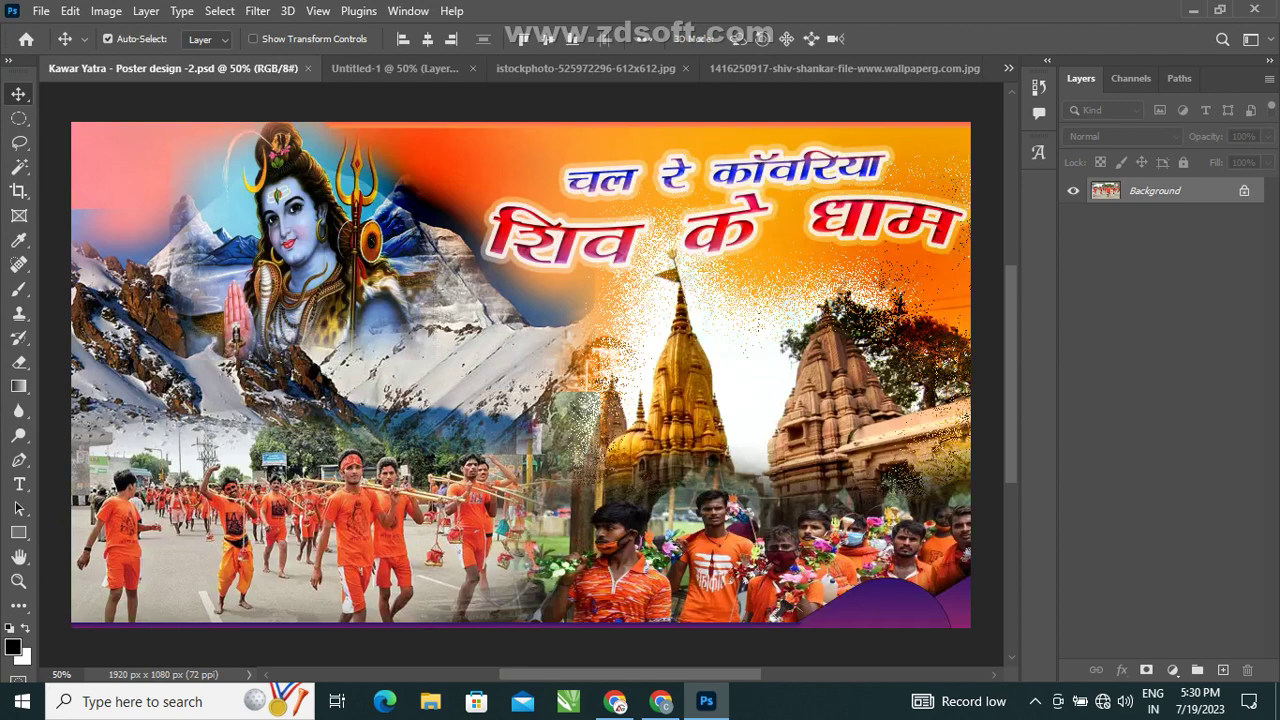
{"action": "key", "text": "ctrl+Tab"}
{"action": "key", "text": "ctrl+v"}
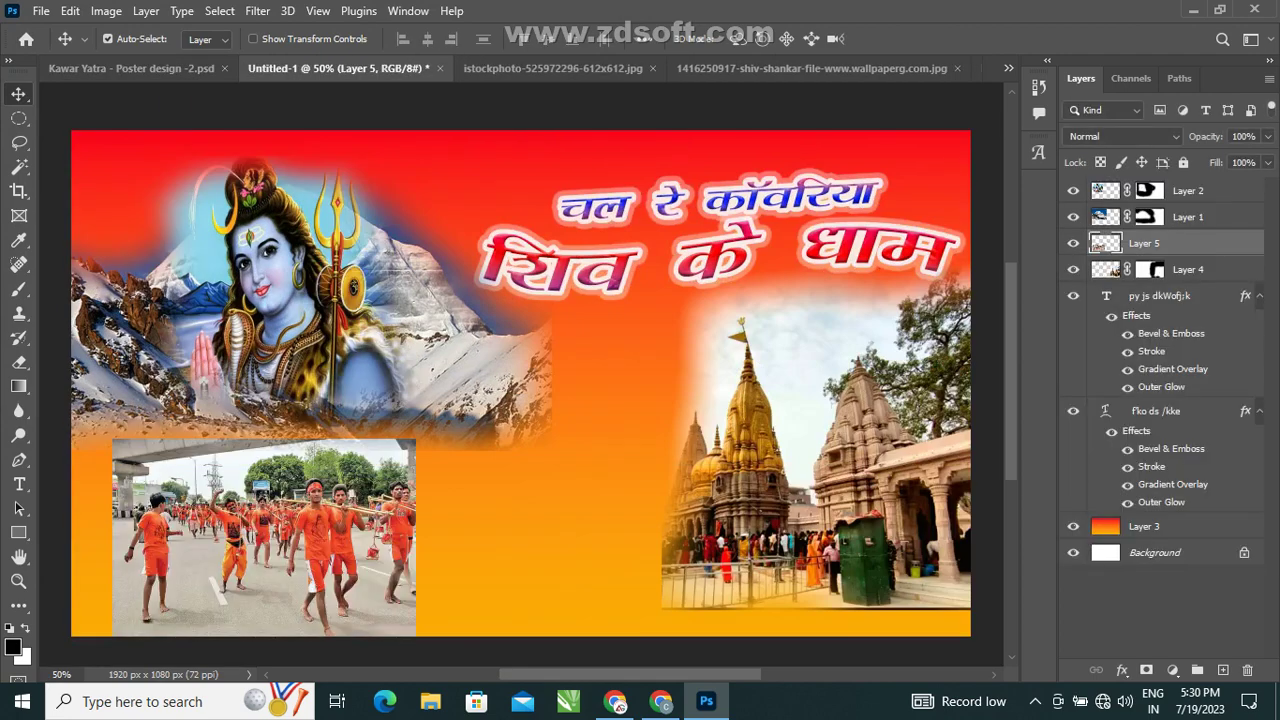
Scale the Layer 5 crowd photo to about 167% and nudge it against the temple image at bottom left.
{"action": "left_click_drag", "start_coordinate": [330, 528], "coordinate": [270, 507]}
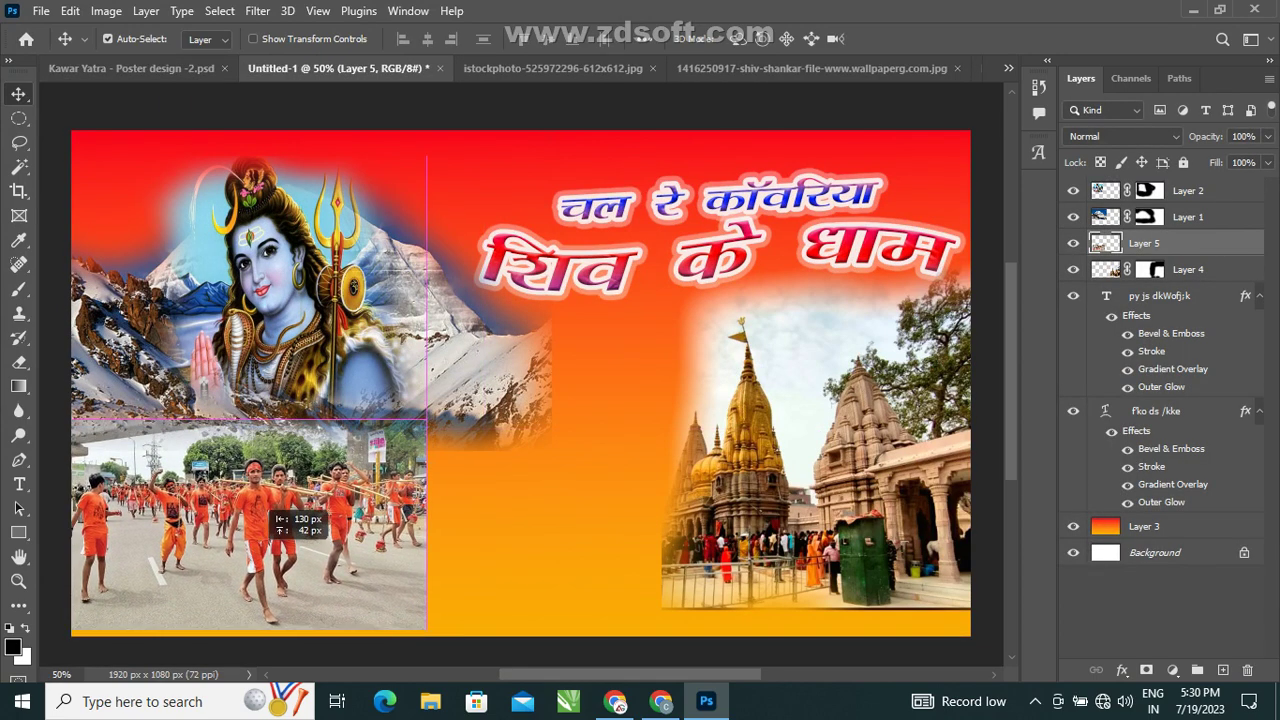
{"action": "key", "text": "ctrl+t"}
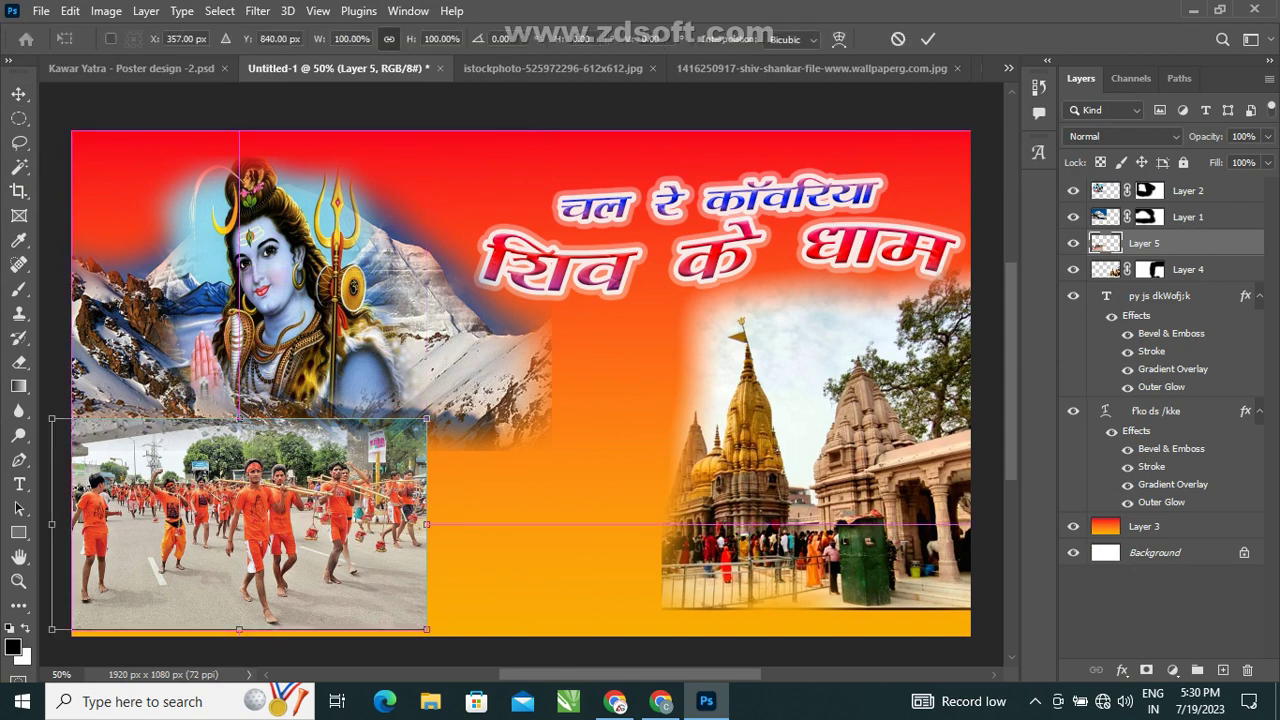
{"action": "mouse_move", "coordinate": [426, 629]}
{"action": "left_mouse_down"}
{"action": "mouse_move", "coordinate": [626, 600]}
{"action": "mouse_move", "coordinate": [654, 610]}
{"action": "mouse_move", "coordinate": [479, 578]}
{"action": "mouse_move", "coordinate": [680, 590]}
{"action": "left_mouse_up"}
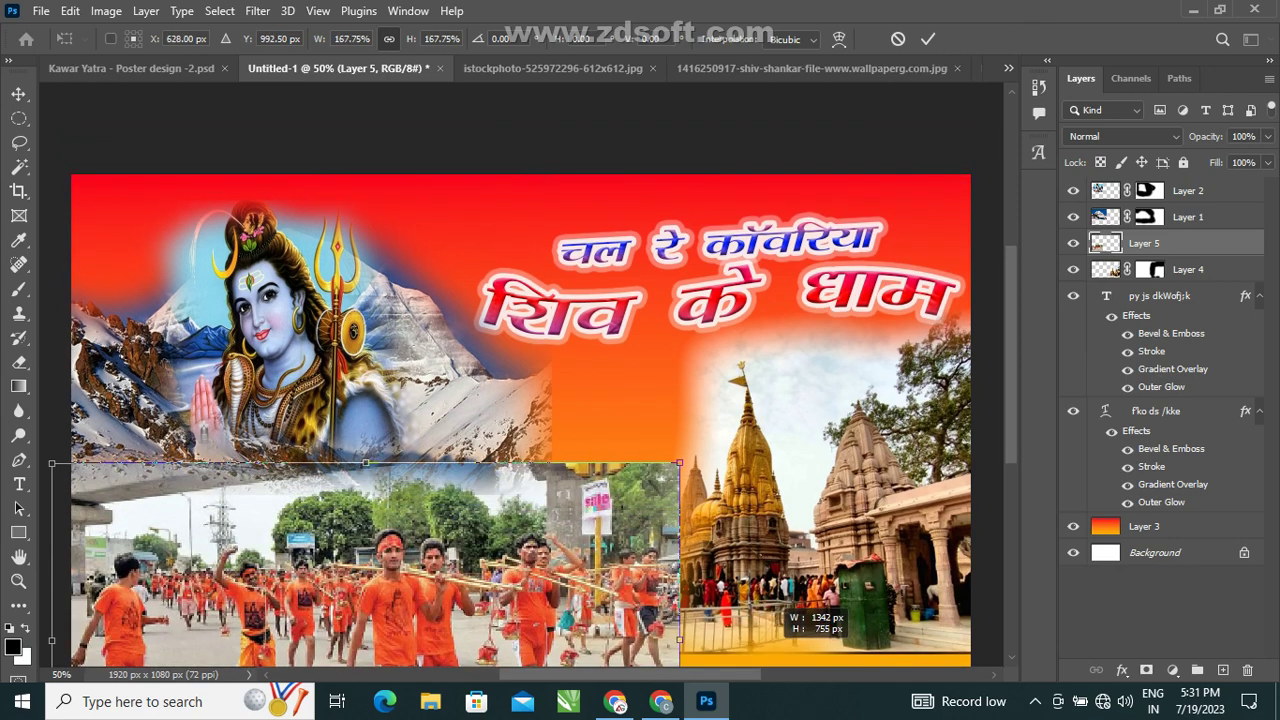
{"action": "left_click", "coordinate": [928, 38]}
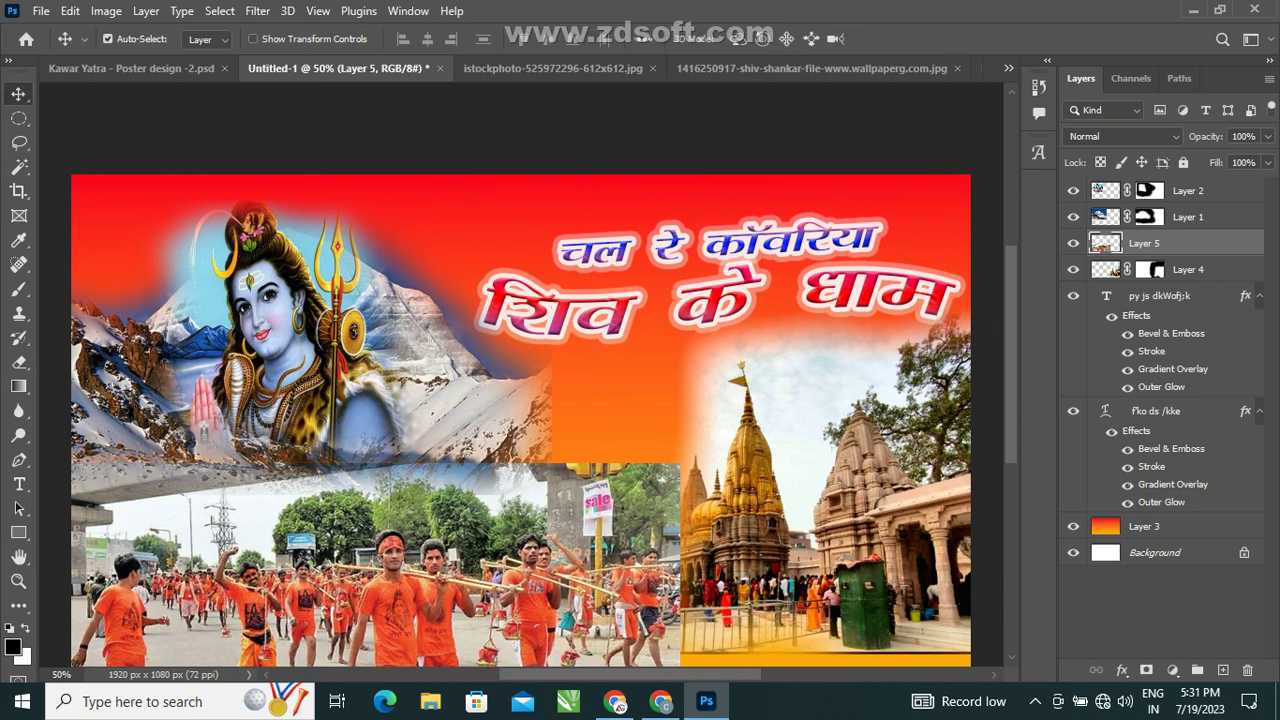
{"action": "left_click_drag", "start_coordinate": [476, 515], "coordinate": [486, 471]}
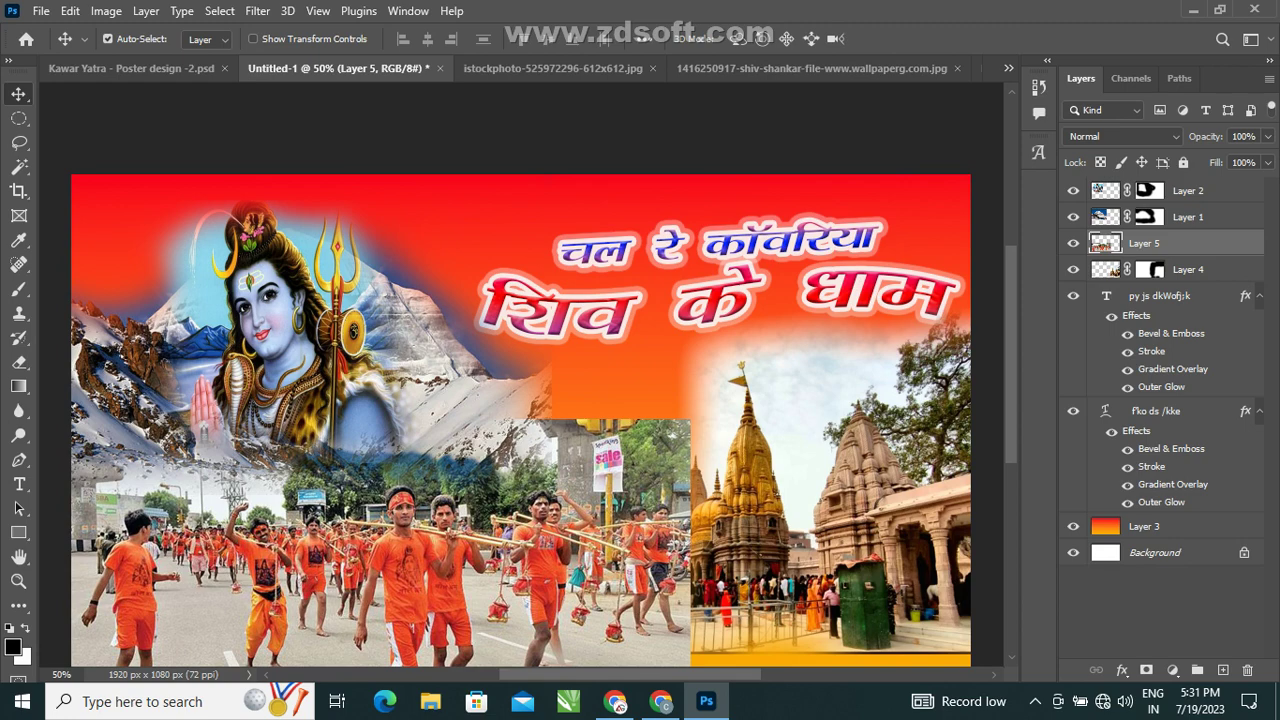
Apply an S-shaped Curves adjustment to Layer 5, lifting highlights and darkening shadows.
{"action": "left_click", "coordinate": [106, 11]}
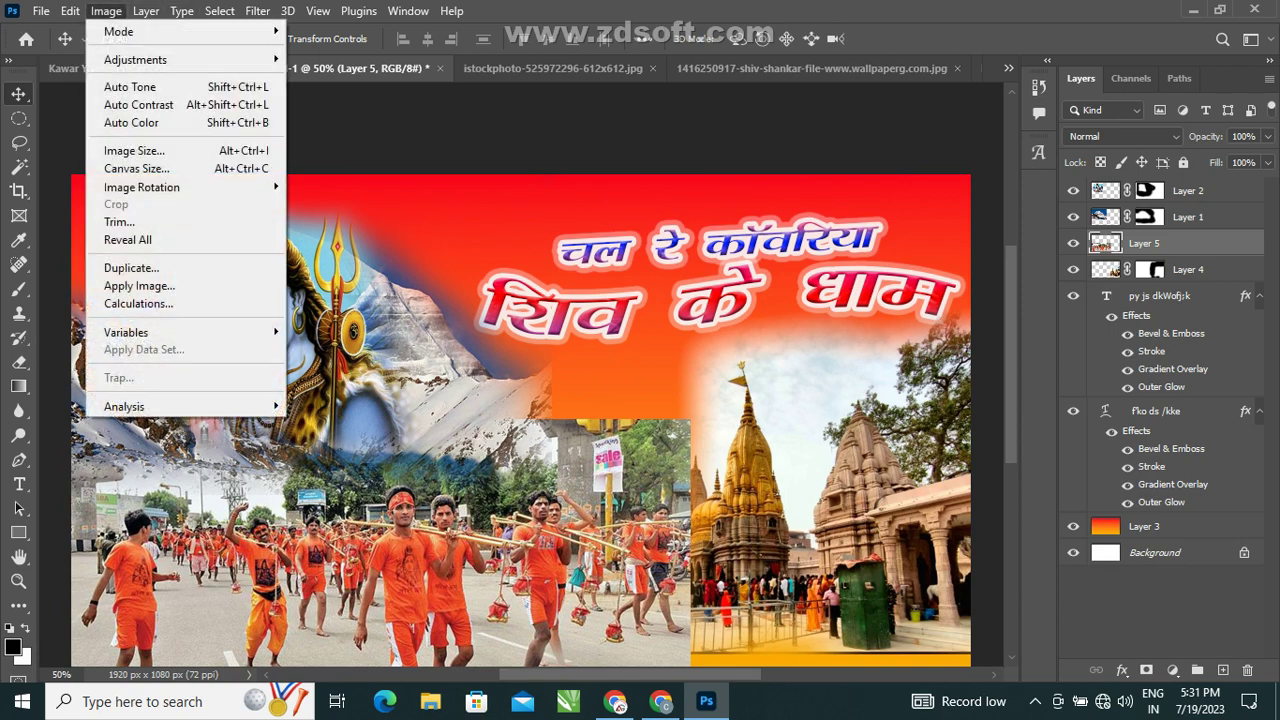
{"action": "left_click", "coordinate": [320, 94]}
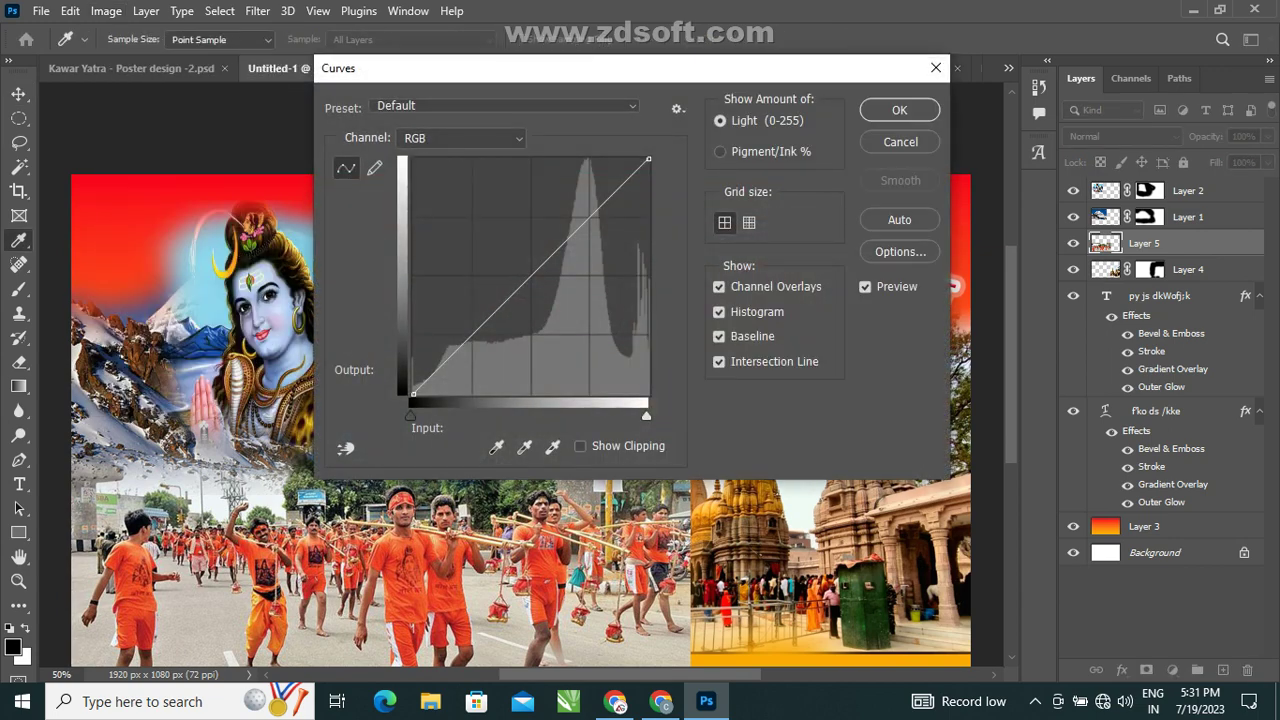
{"action": "left_click_drag", "start_coordinate": [597, 209], "coordinate": [594, 197]}
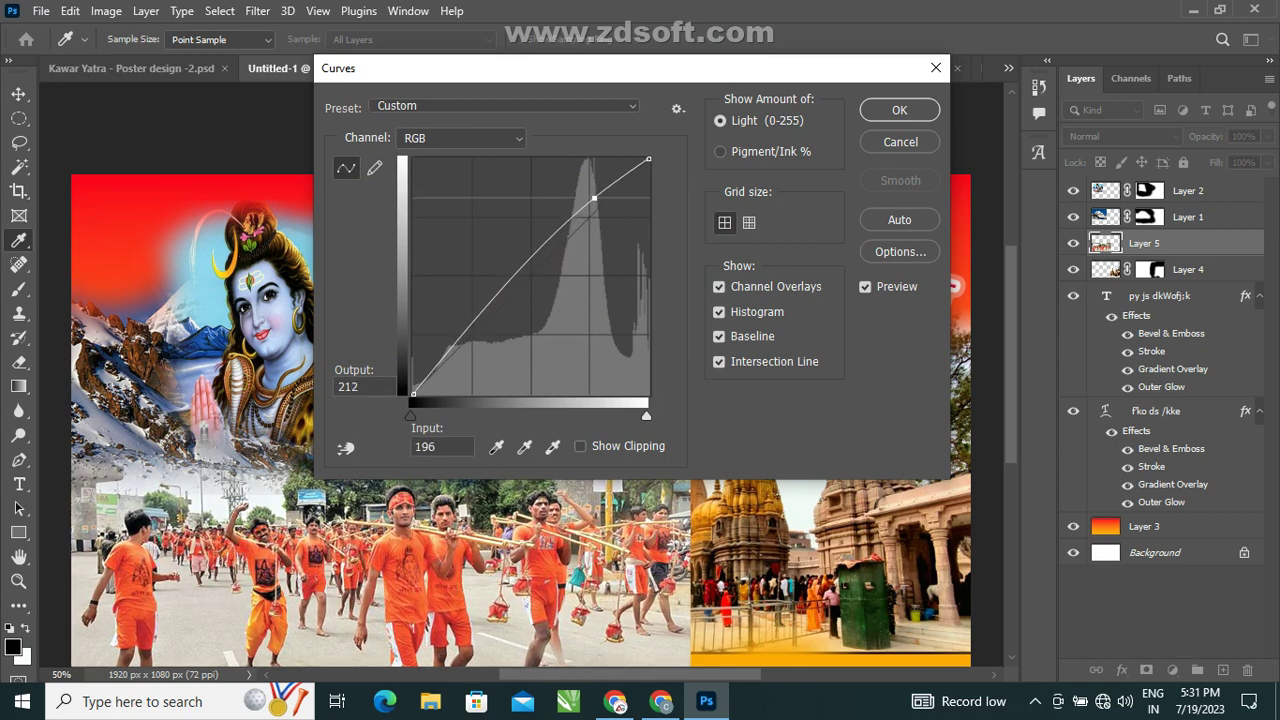
{"action": "left_click_drag", "start_coordinate": [455, 345], "coordinate": [498, 326]}
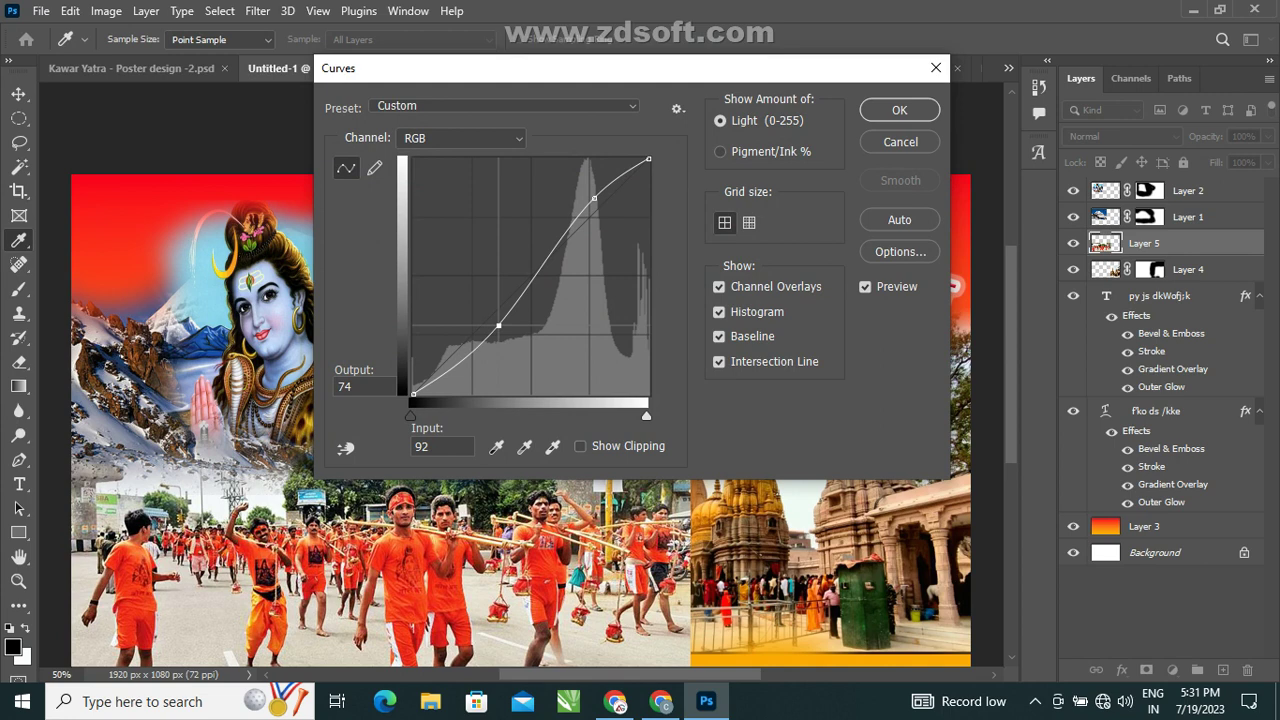
{"action": "left_click_drag", "start_coordinate": [498, 326], "coordinate": [509, 328]}
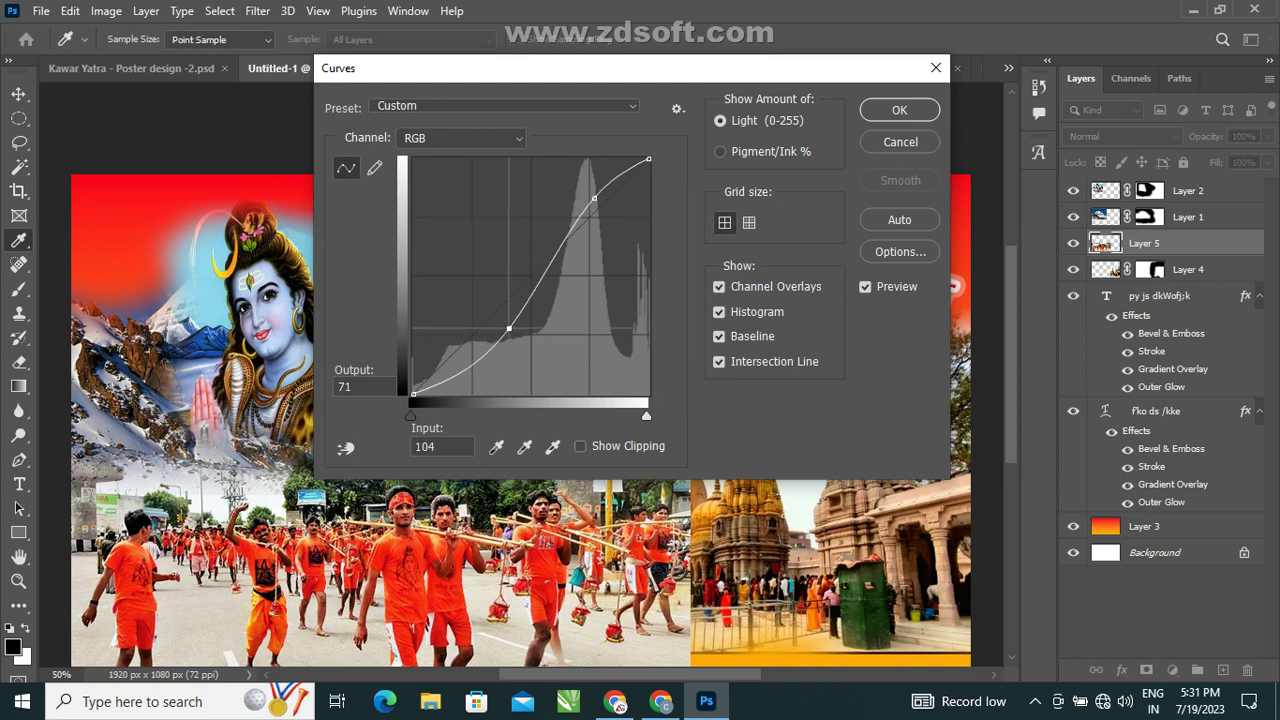
{"action": "left_click", "coordinate": [899, 110]}
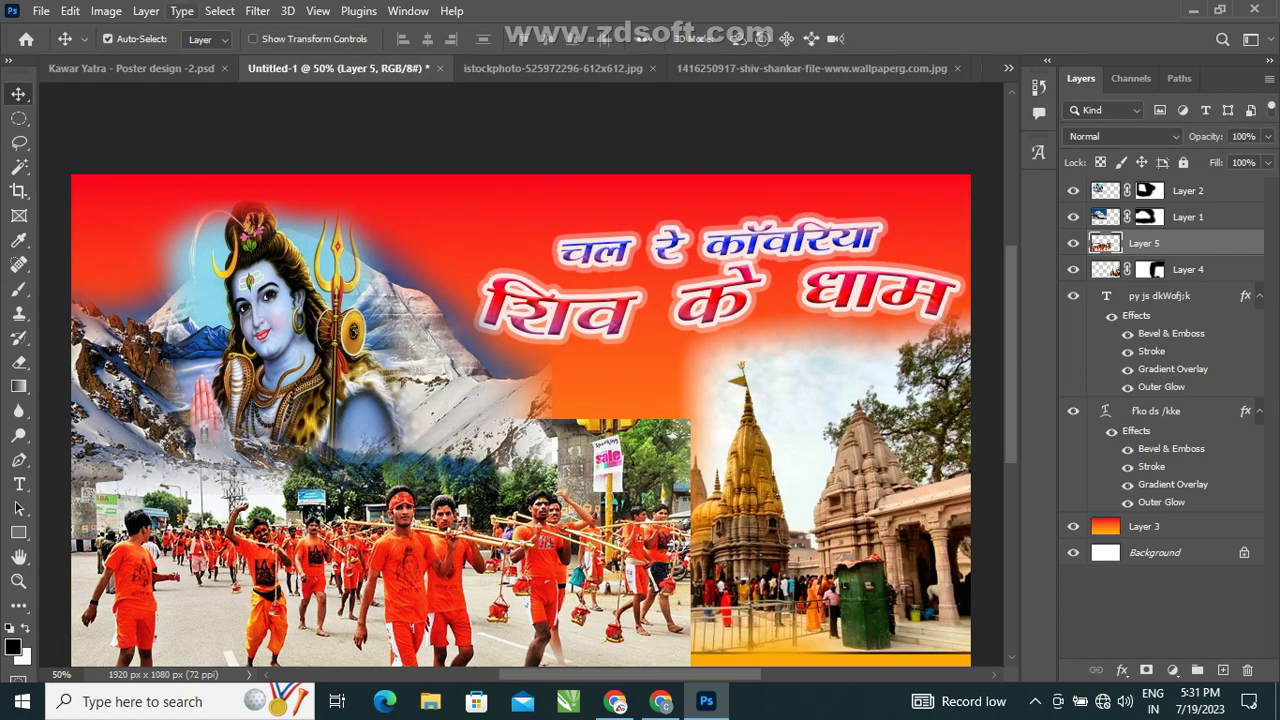
Apply a Levels adjustment to the Layer 5 crowd photo with white input at 202.
{"action": "left_click", "coordinate": [106, 11]}
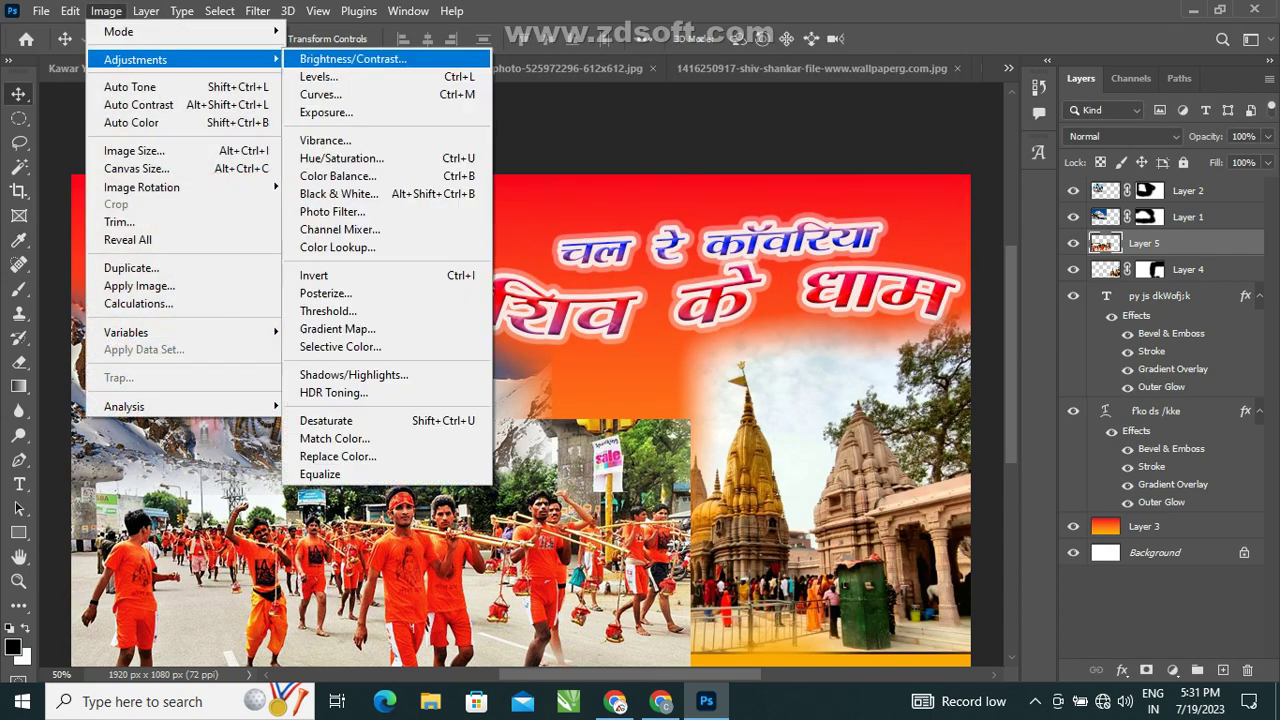
{"action": "left_click", "coordinate": [320, 76]}
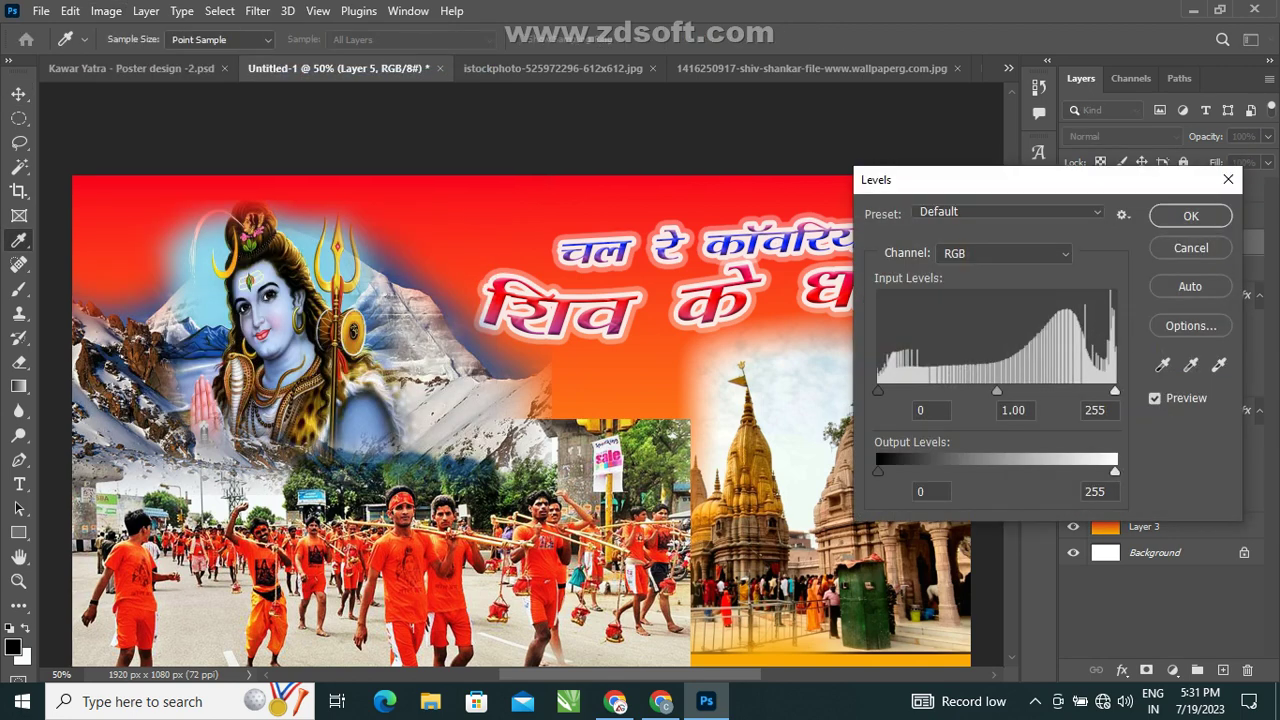
{"action": "left_click_drag", "start_coordinate": [1115, 391], "coordinate": [1066, 391]}
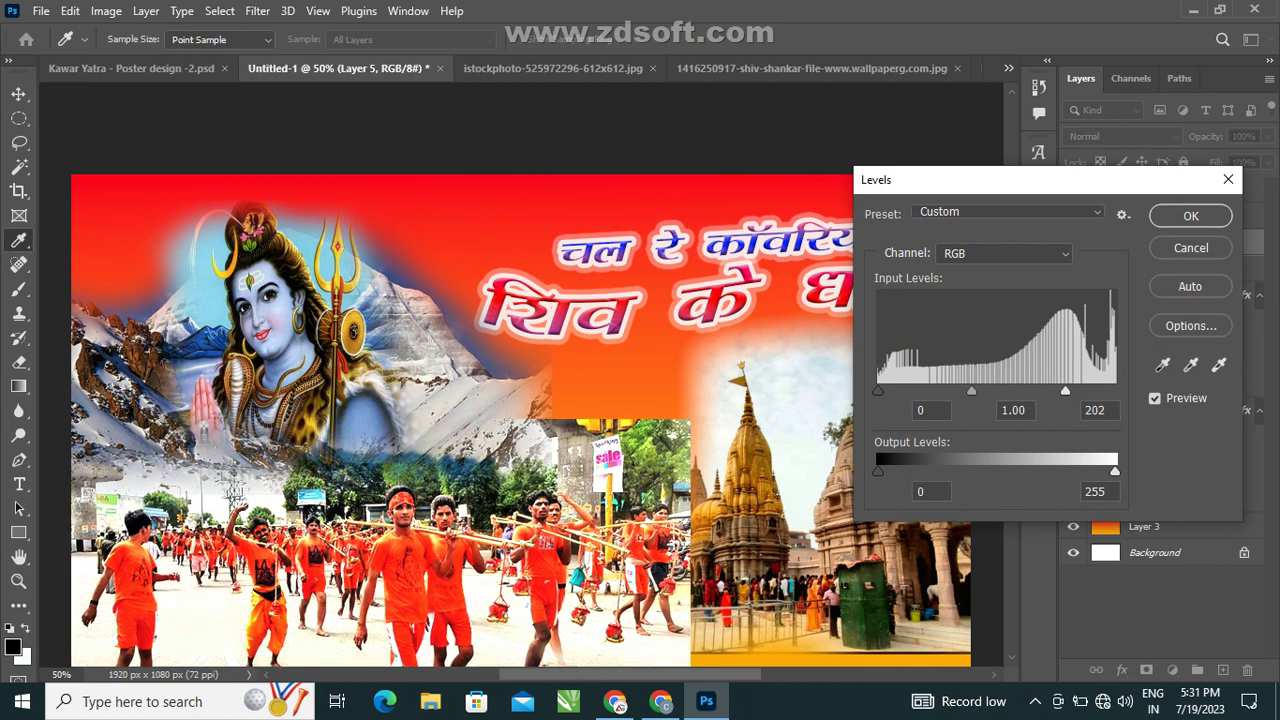
{"action": "key", "text": "Tab"}
{"action": "key", "text": "Return"}
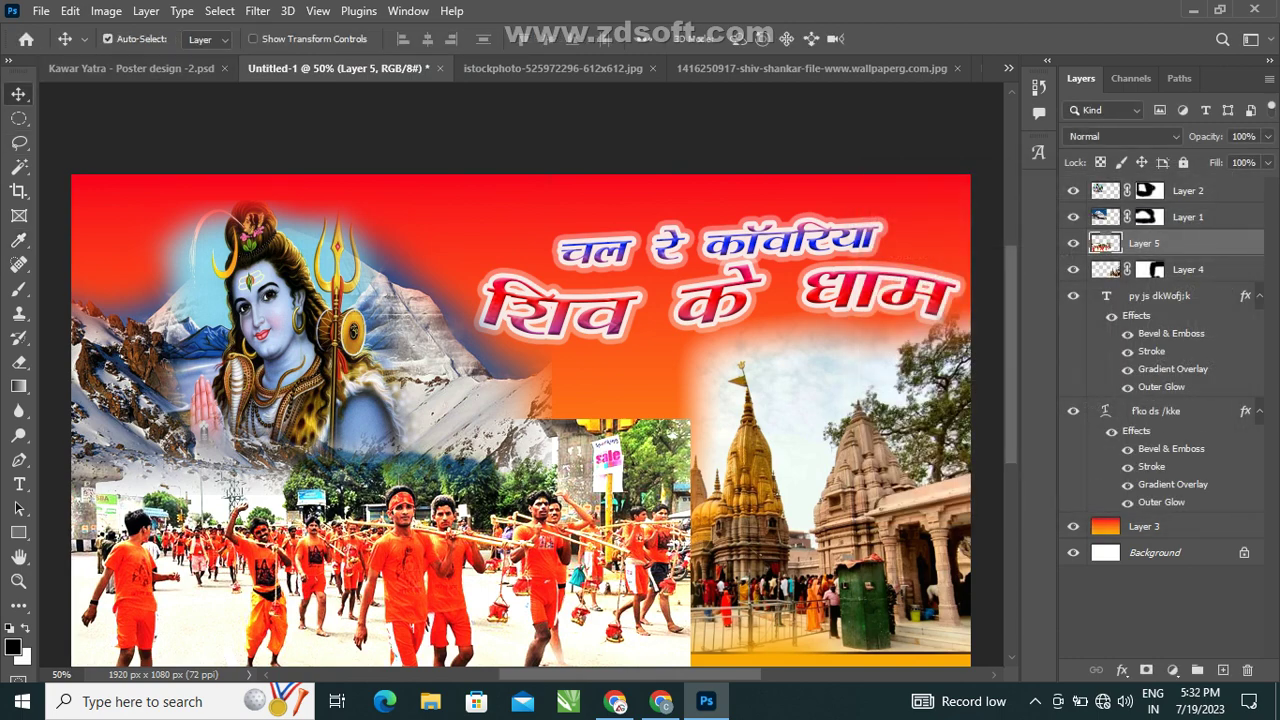
Add a mask to Layer 5 and paint black along the crowd photo's top edge and temple seam.
{"action": "left_click", "coordinate": [1146, 670]}
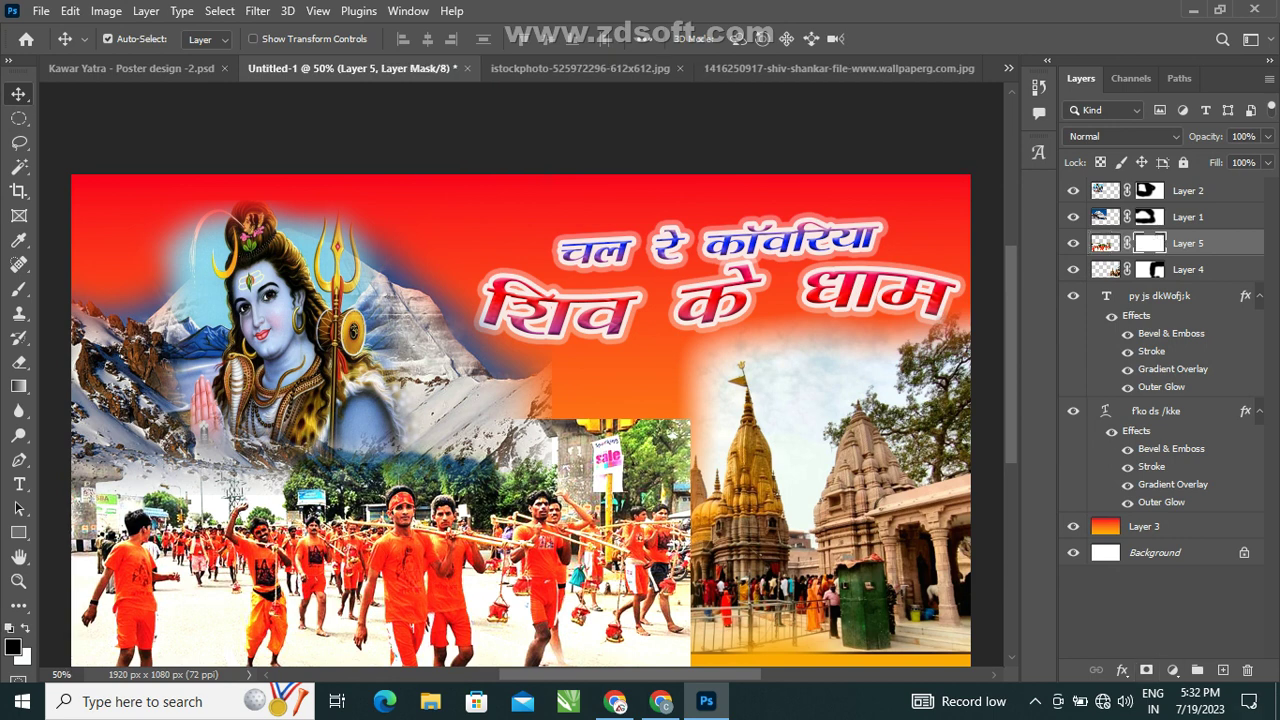
{"action": "left_click", "coordinate": [18, 289]}
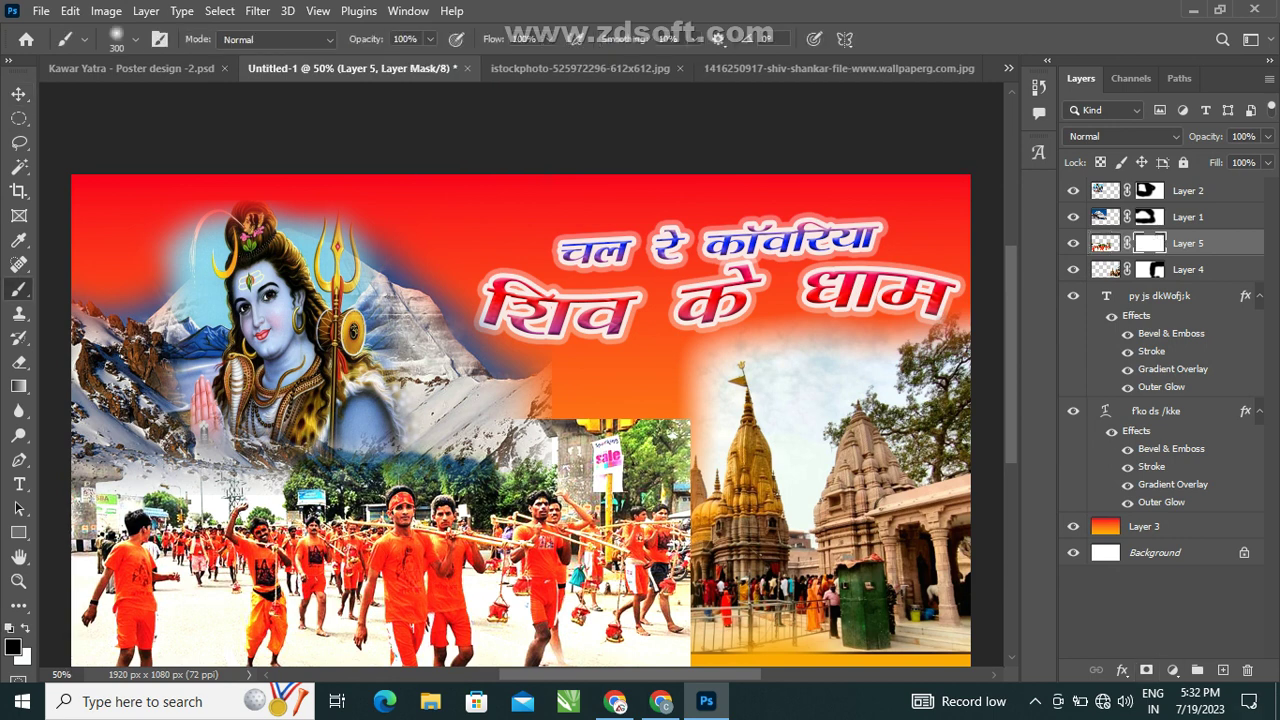
{"action": "left_click", "coordinate": [640, 455]}
{"action": "mouse_move", "coordinate": [630, 440]}
{"action": "left_mouse_down"}
{"action": "mouse_move", "coordinate": [540, 470]}
{"action": "mouse_move", "coordinate": [520, 440]}
{"action": "mouse_move", "coordinate": [650, 480]}
{"action": "mouse_move", "coordinate": [520, 480]}
{"action": "left_mouse_up"}
{"action": "left_click_drag", "start_coordinate": [615, 495], "coordinate": [685, 500]}
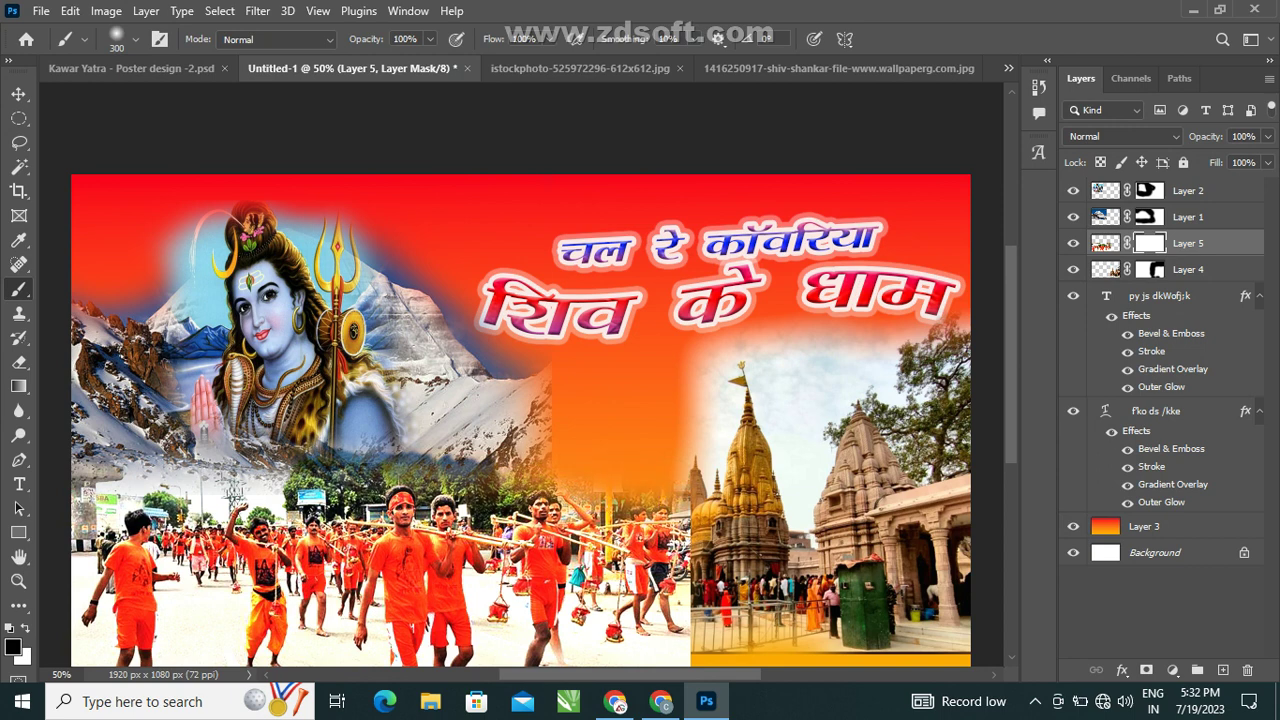
{"action": "left_click_drag", "start_coordinate": [475, 495], "coordinate": [375, 475]}
{"action": "mouse_move", "coordinate": [215, 470]}
{"action": "left_mouse_down"}
{"action": "mouse_move", "coordinate": [85, 480]}
{"action": "mouse_move", "coordinate": [270, 478]}
{"action": "left_mouse_up"}
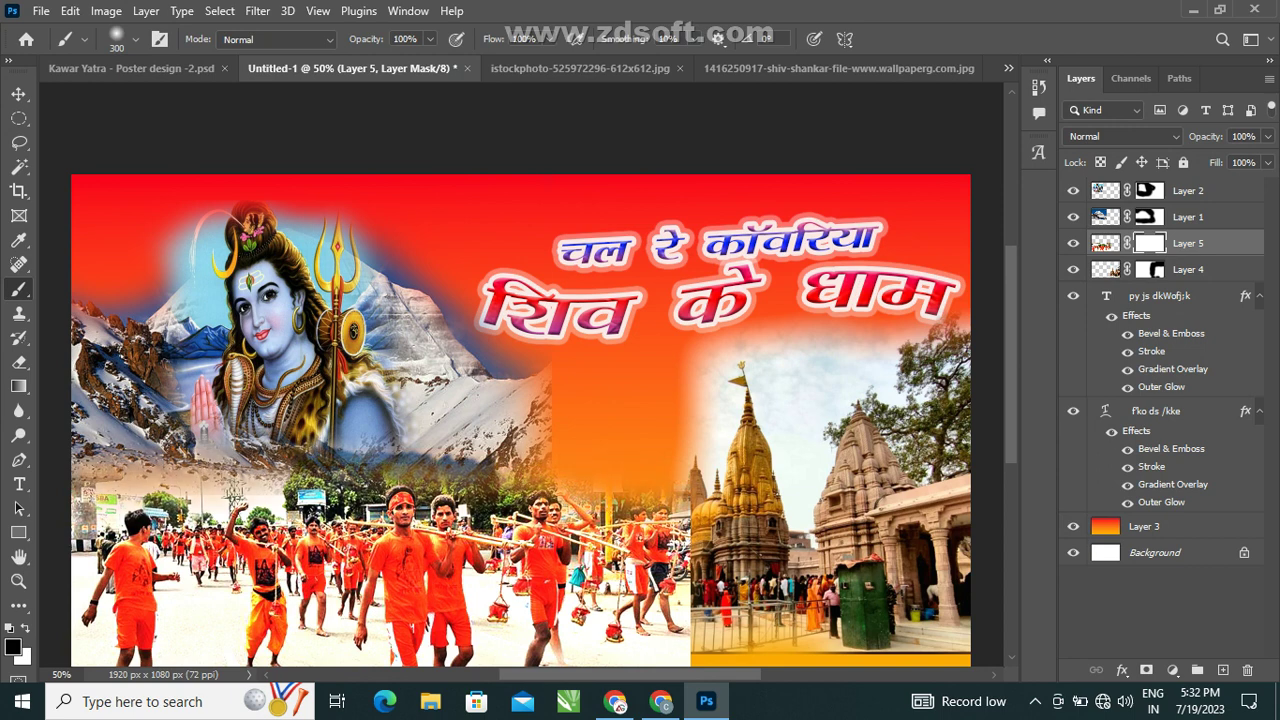
{"action": "mouse_move", "coordinate": [684, 505]}
{"action": "left_mouse_down"}
{"action": "mouse_move", "coordinate": [670, 660]}
{"action": "mouse_move", "coordinate": [425, 655]}
{"action": "left_mouse_up"}
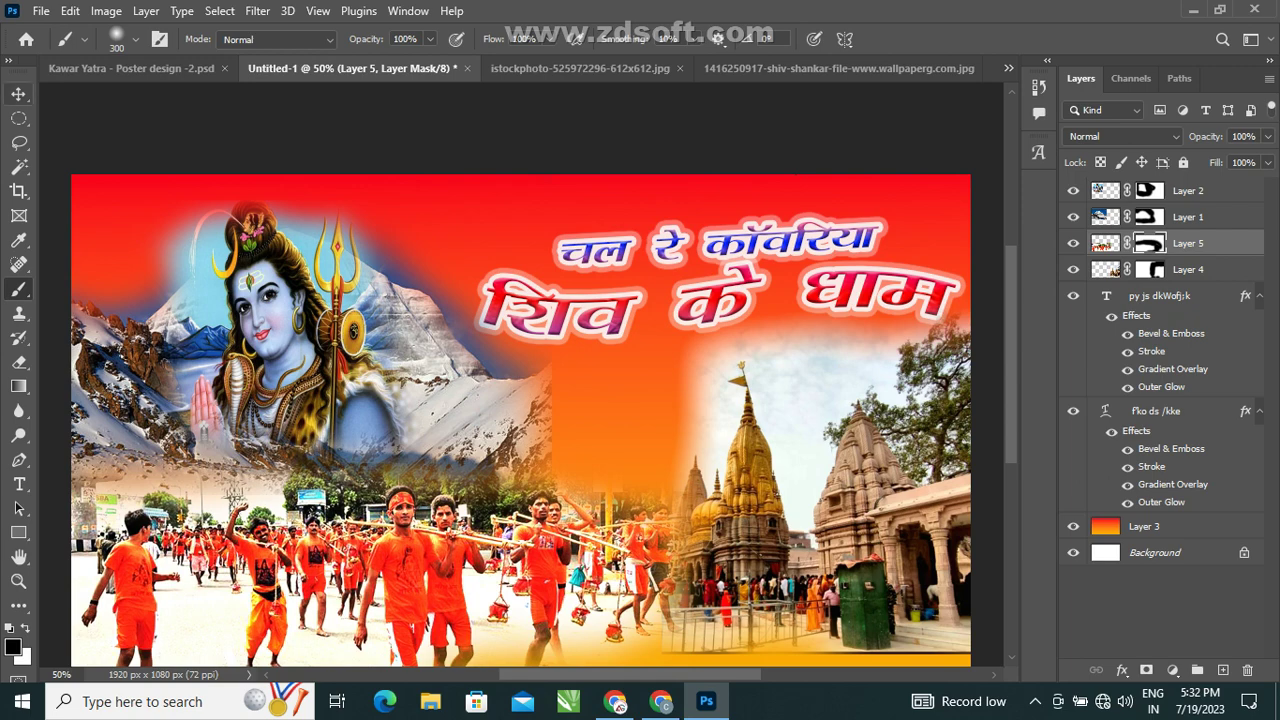
{"action": "left_click", "coordinate": [18, 94]}
Scale the crowd photo up slightly and raise Layer 5 to the top of the stack.
{"action": "key", "text": "ctrl+t"}
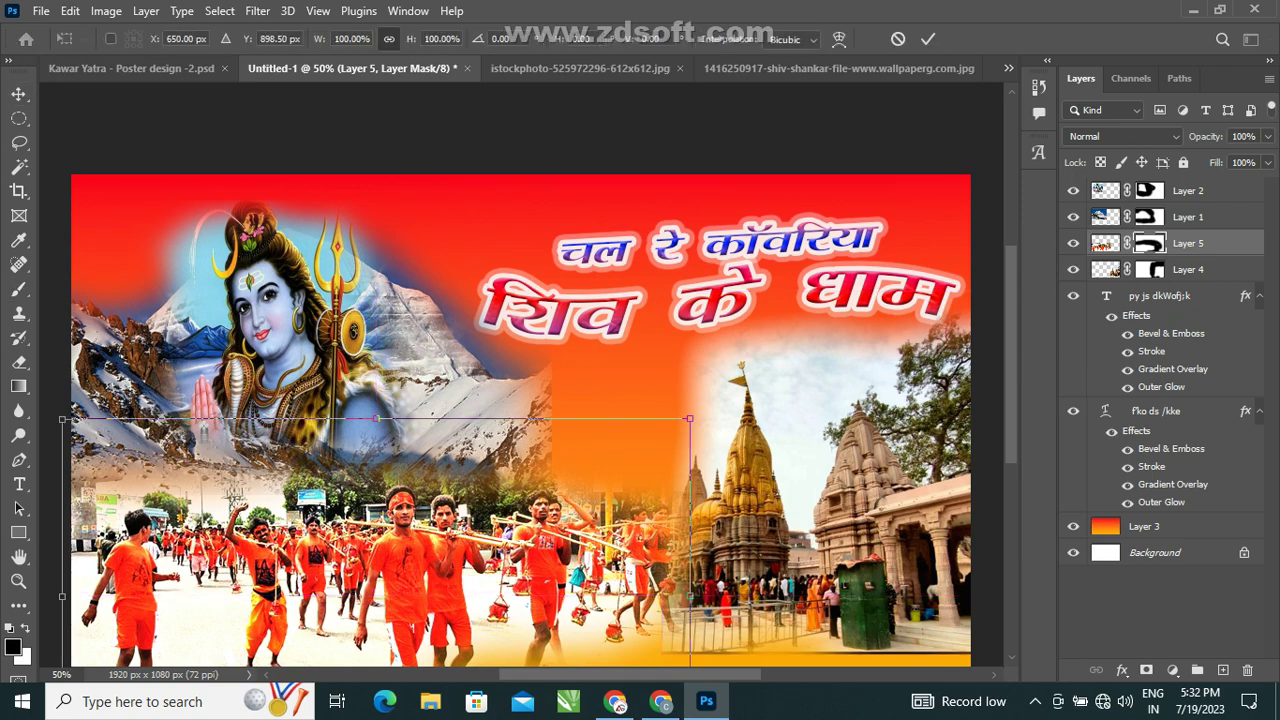
{"action": "mouse_move", "coordinate": [690, 418]}
{"action": "left_mouse_down"}
{"action": "mouse_move", "coordinate": [761, 379]}
{"action": "mouse_move", "coordinate": [721, 401]}
{"action": "left_mouse_up"}
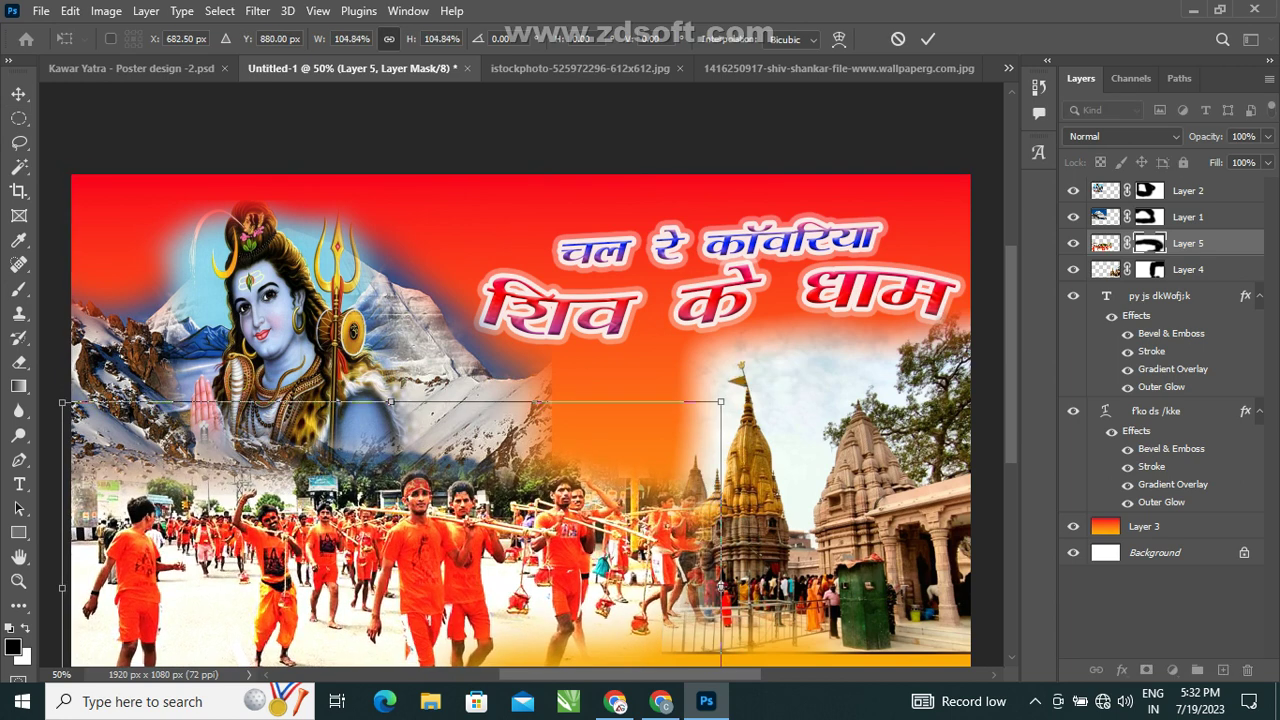
{"action": "key", "text": "Return"}
{"action": "key", "text": "ctrl+bracketright"}
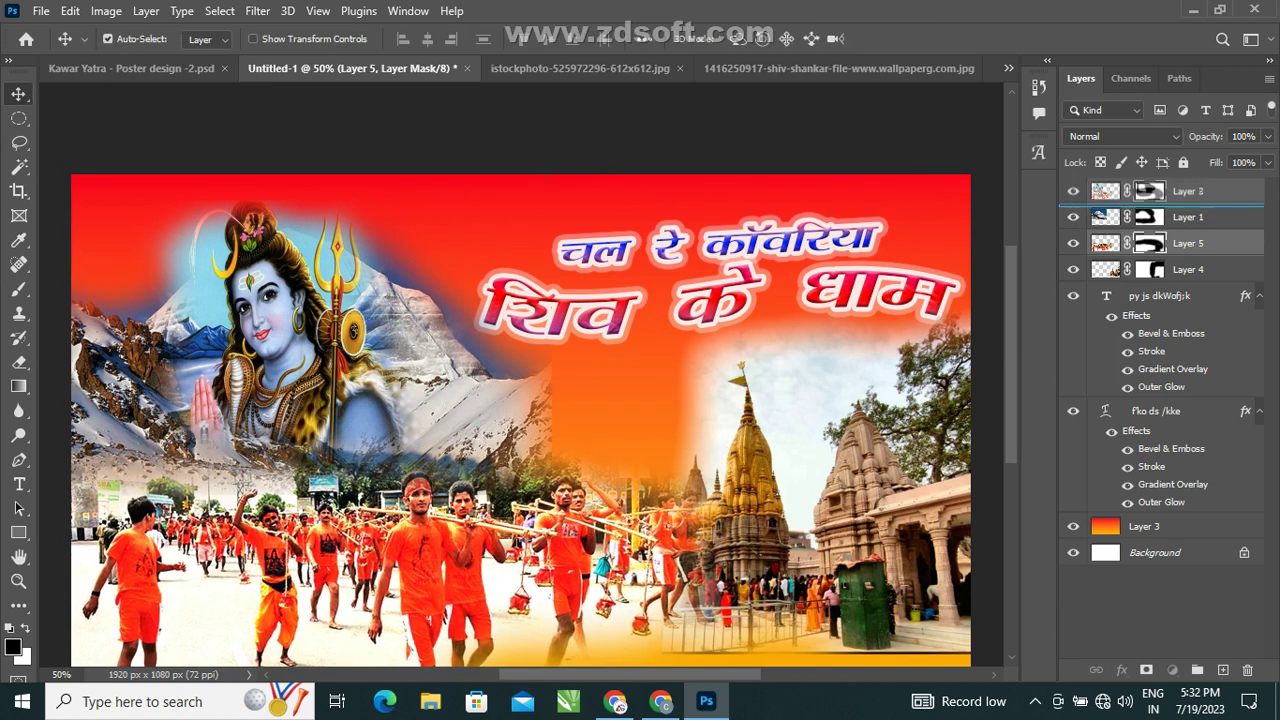
{"action": "key", "text": "ctrl+bracketright"}
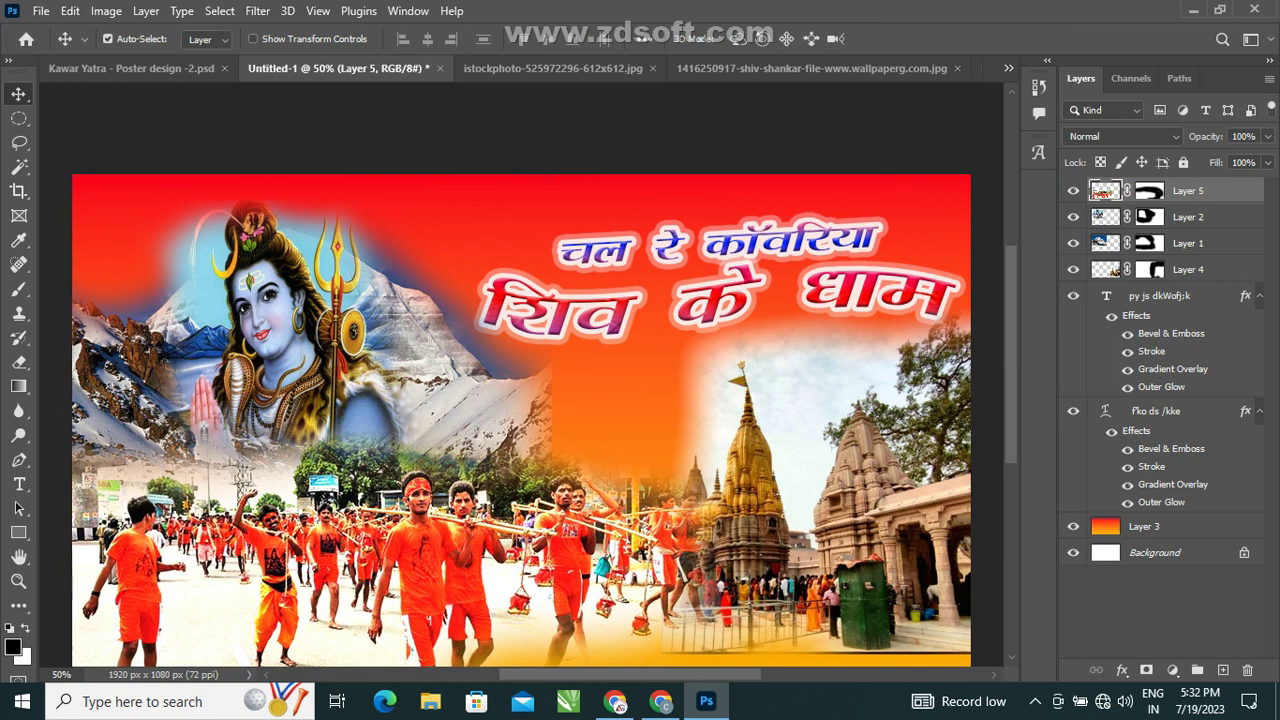
Move the crowd photo down toward the poster's bottom edge.
{"action": "mouse_move", "coordinate": [452, 479]}
{"action": "left_mouse_down"}
{"action": "mouse_move", "coordinate": [455, 535]}
{"action": "mouse_move", "coordinate": [455, 517]}
{"action": "left_mouse_up"}
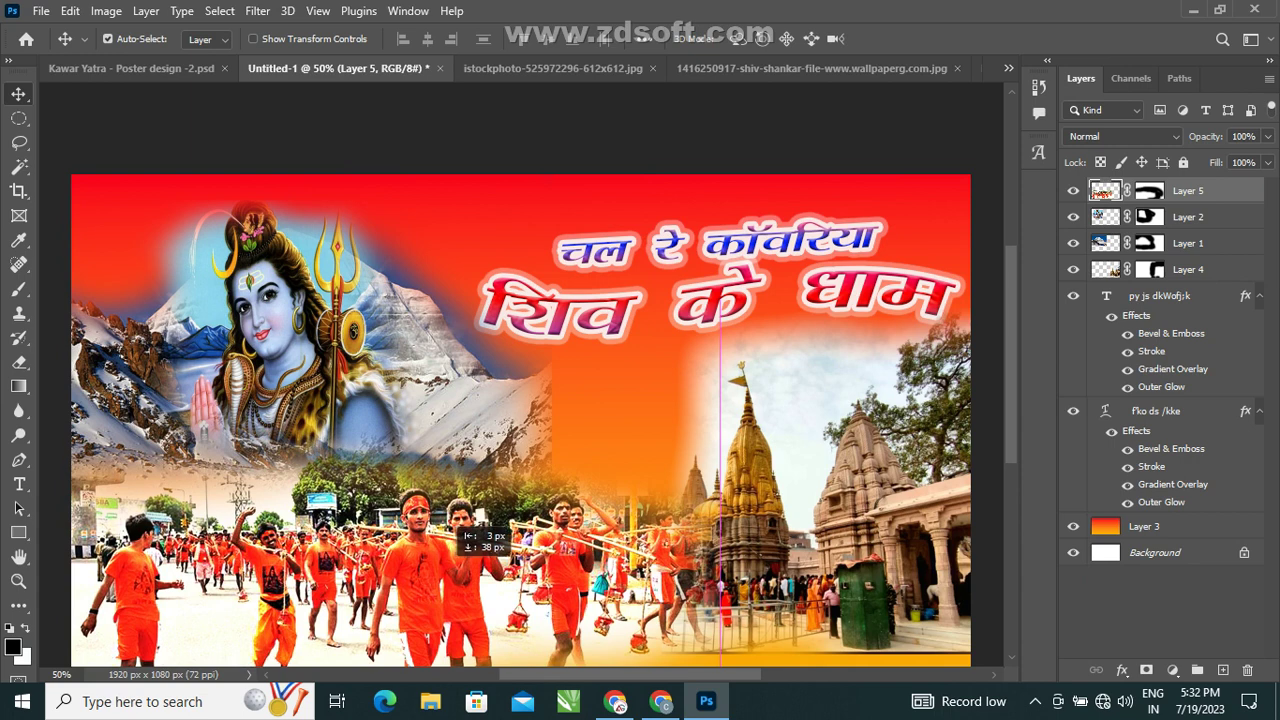
{"action": "left_click_drag", "start_coordinate": [455, 531], "coordinate": [465, 533]}
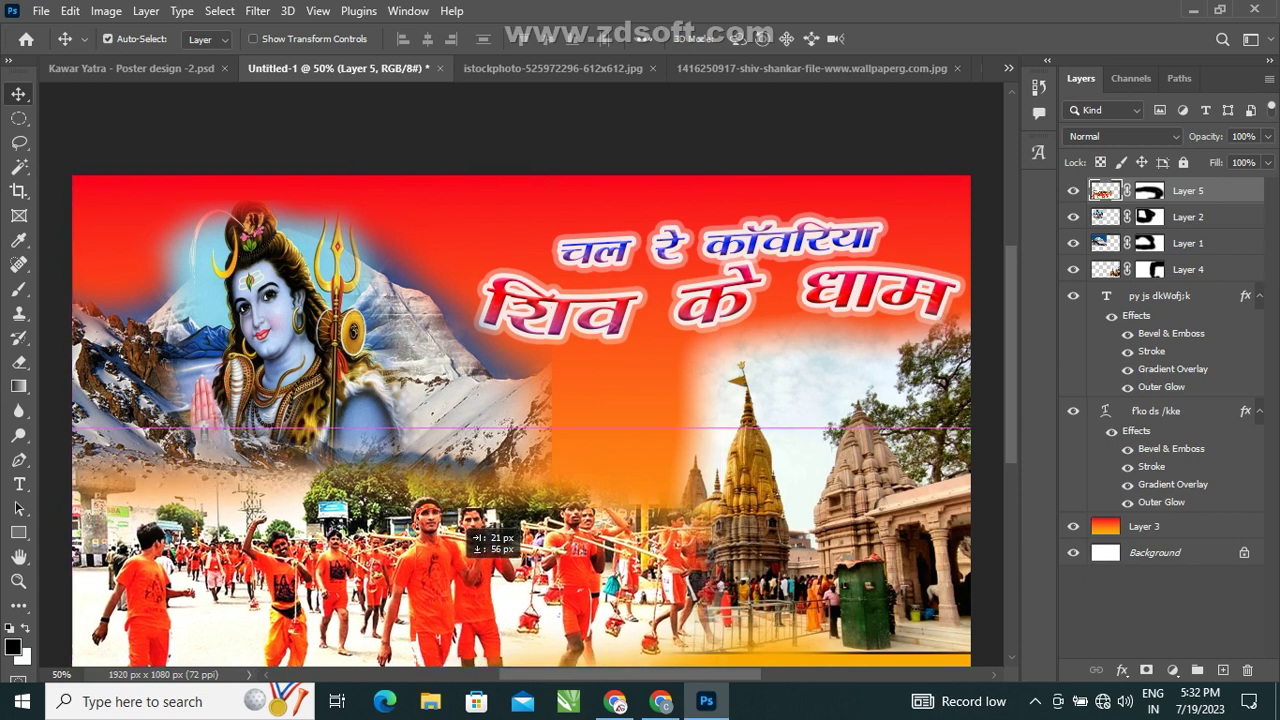
{"action": "left_click_drag", "start_coordinate": [465, 533], "coordinate": [465, 530]}
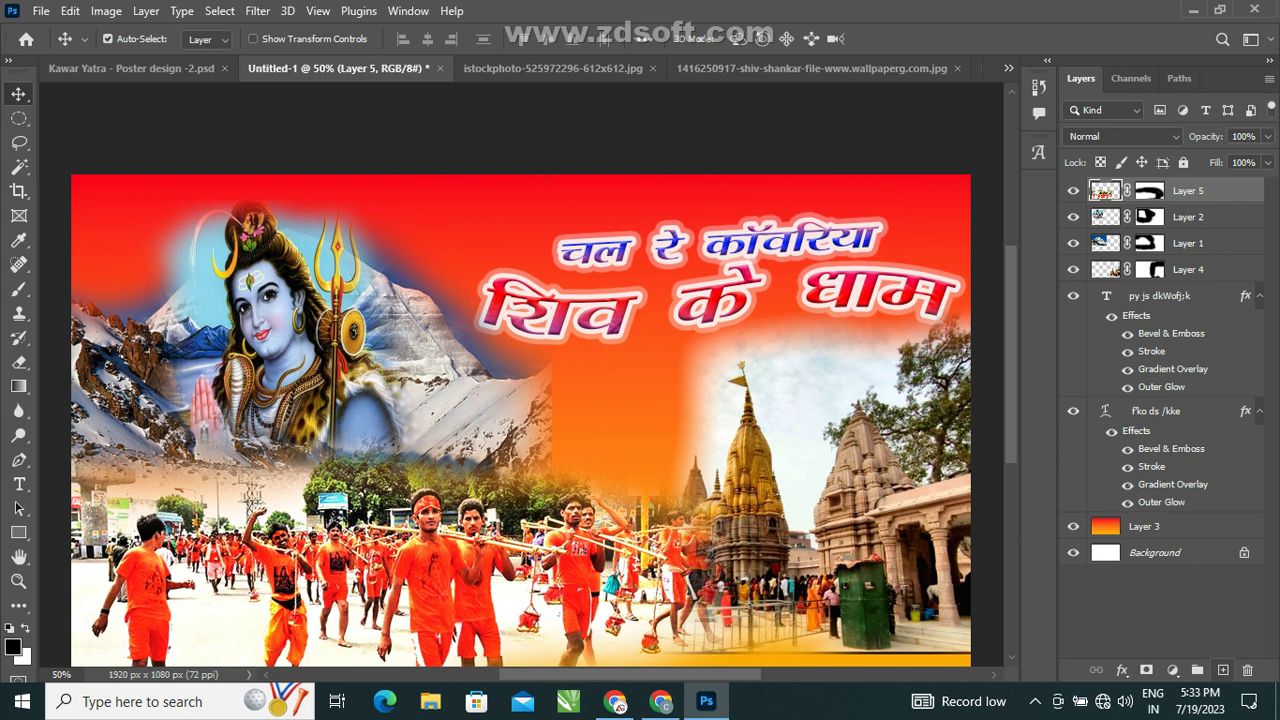
Add a new layer and paint a soft black patch over the centre with an 1100 px brush.
{"action": "left_click", "coordinate": [1222, 669]}
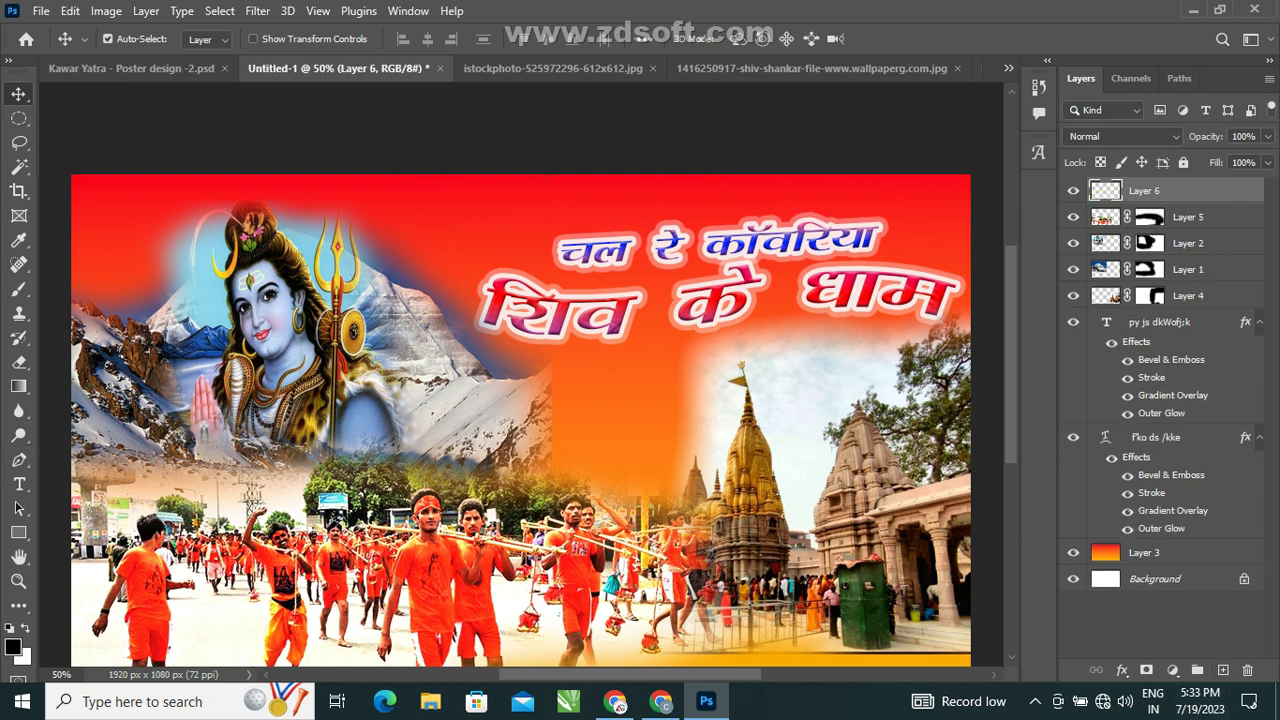
{"action": "key", "text": "b"}
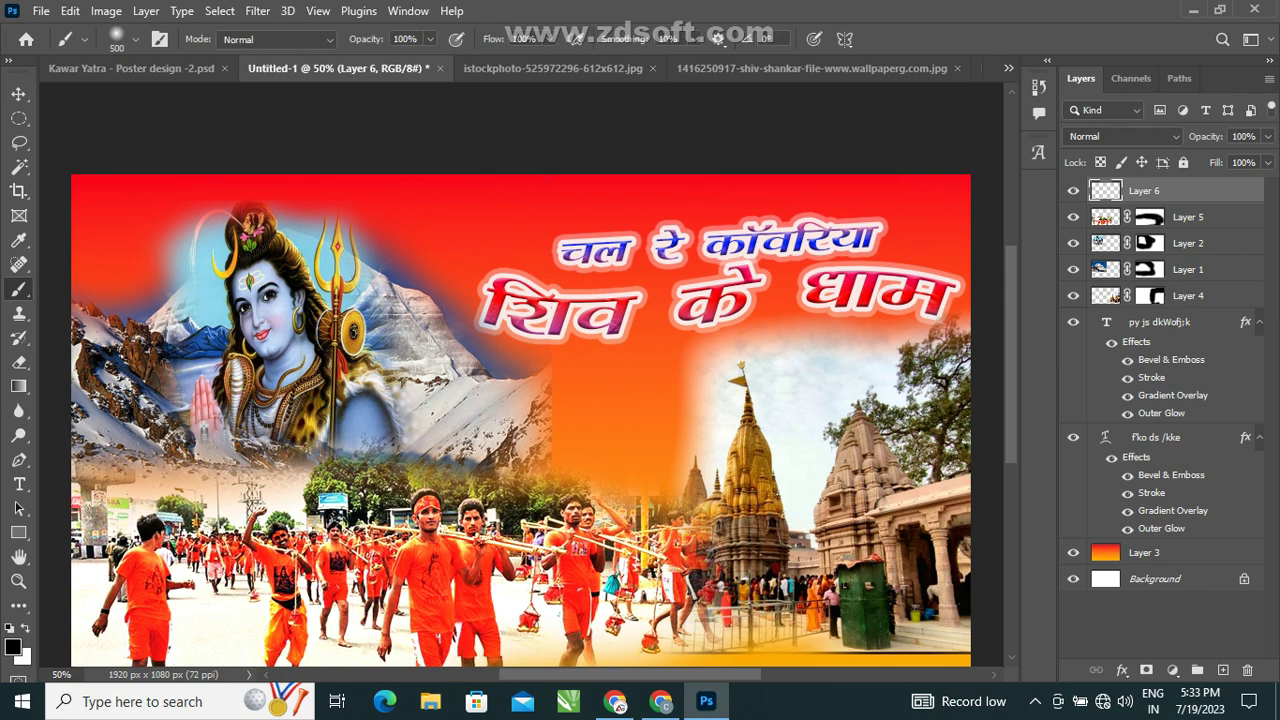
{"action": "key", "text": "bracketright"}
{"action": "key", "text": "bracketright"}
{"action": "key", "text": "bracketright"}
{"action": "key", "text": "bracketright"}
{"action": "key", "text": "bracketright"}
{"action": "key", "text": "bracketright"}
{"action": "key", "text": "bracketright"}
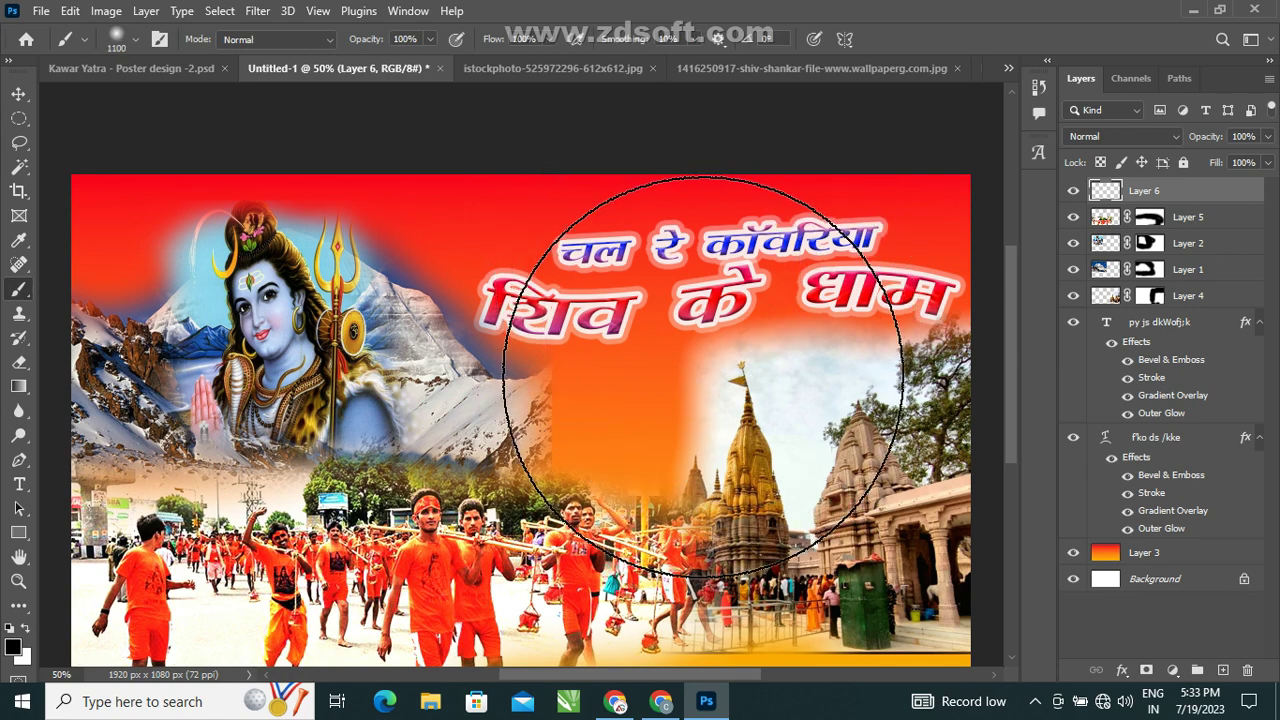
{"action": "left_click", "coordinate": [702, 372]}
{"action": "left_click", "coordinate": [679, 364]}
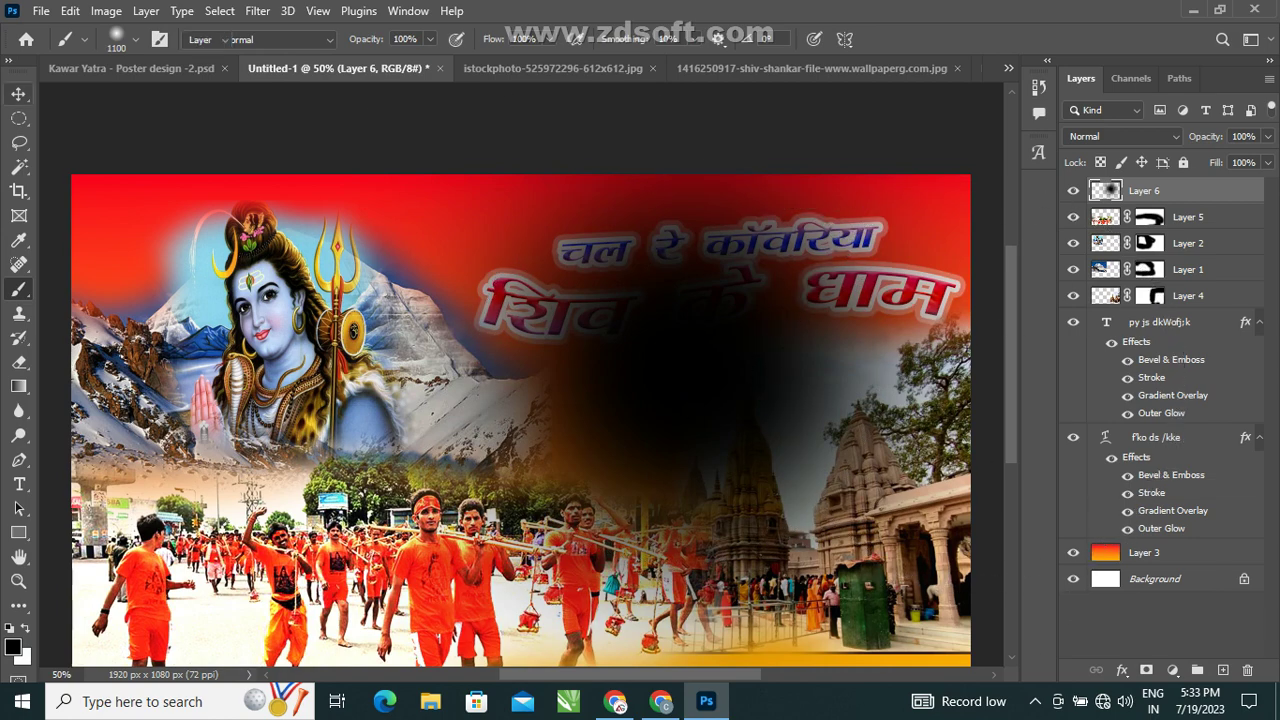
Set the new layer's blend mode to Exclusion and shift it down slightly.
{"action": "key", "text": "v"}
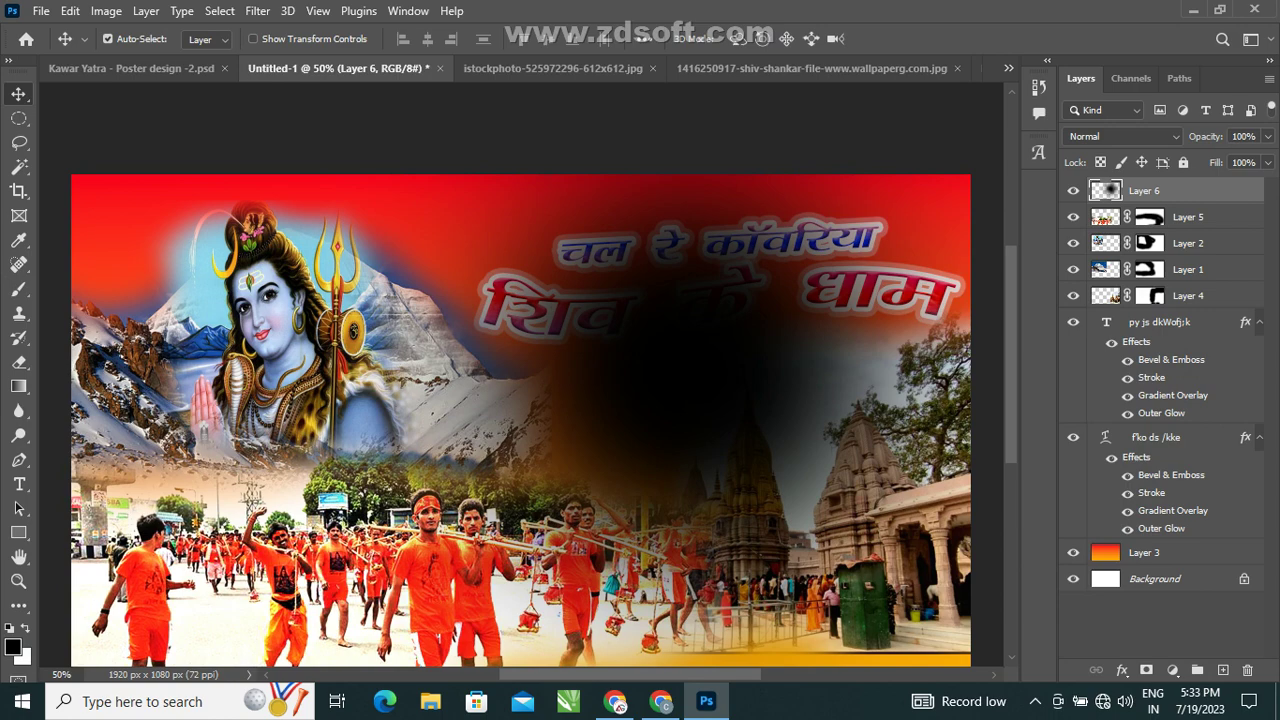
{"action": "left_click", "coordinate": [1122, 136]}
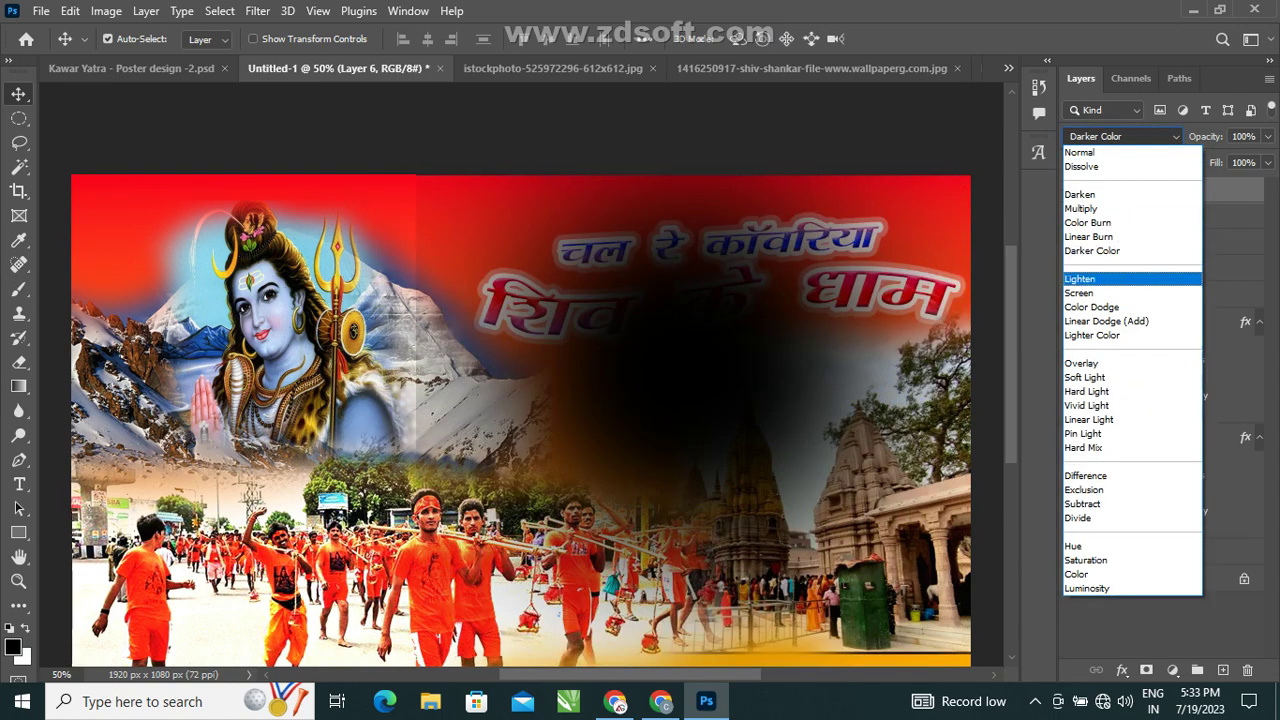
{"action": "key", "text": "Down"}
{"action": "key", "text": "Down"}
{"action": "key", "text": "Down"}
{"action": "key", "text": "Down"}
{"action": "key", "text": "Down"}
{"action": "key", "text": "Down"}
{"action": "key", "text": "Down"}
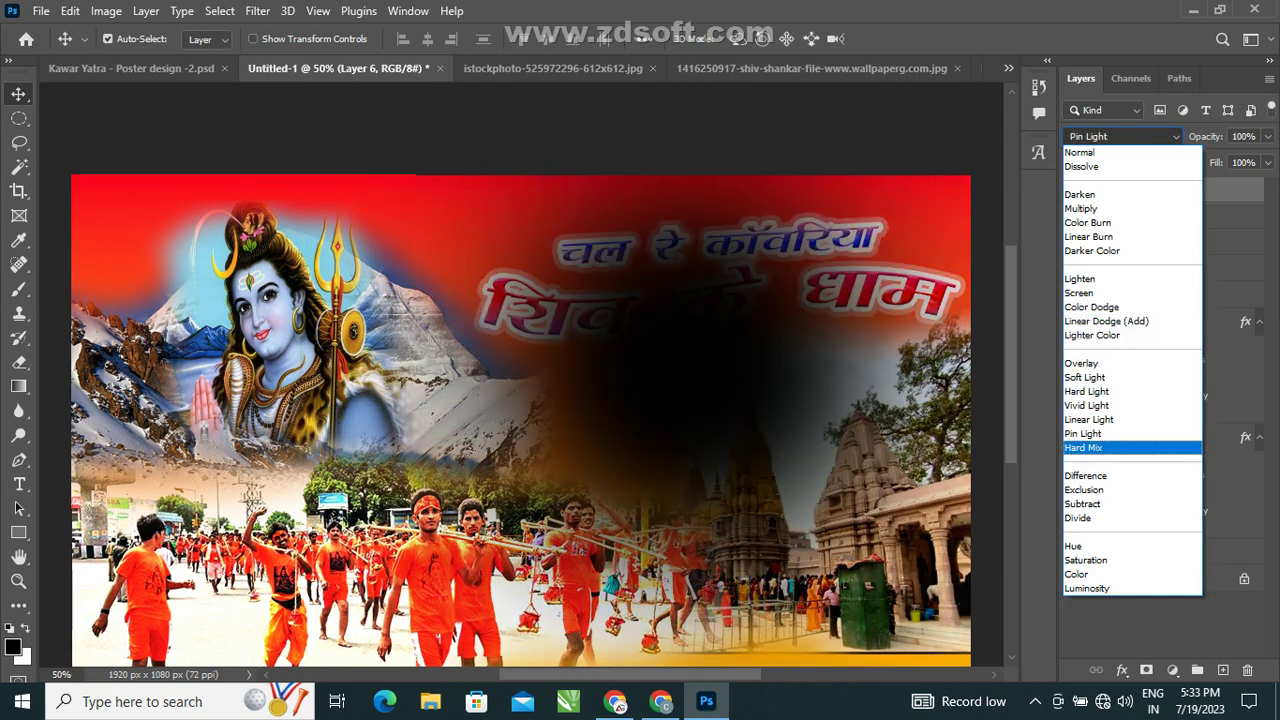
{"action": "key", "text": "Down"}
{"action": "key", "text": "Down"}
{"action": "key", "text": "Down"}
{"action": "key", "text": "Down"}
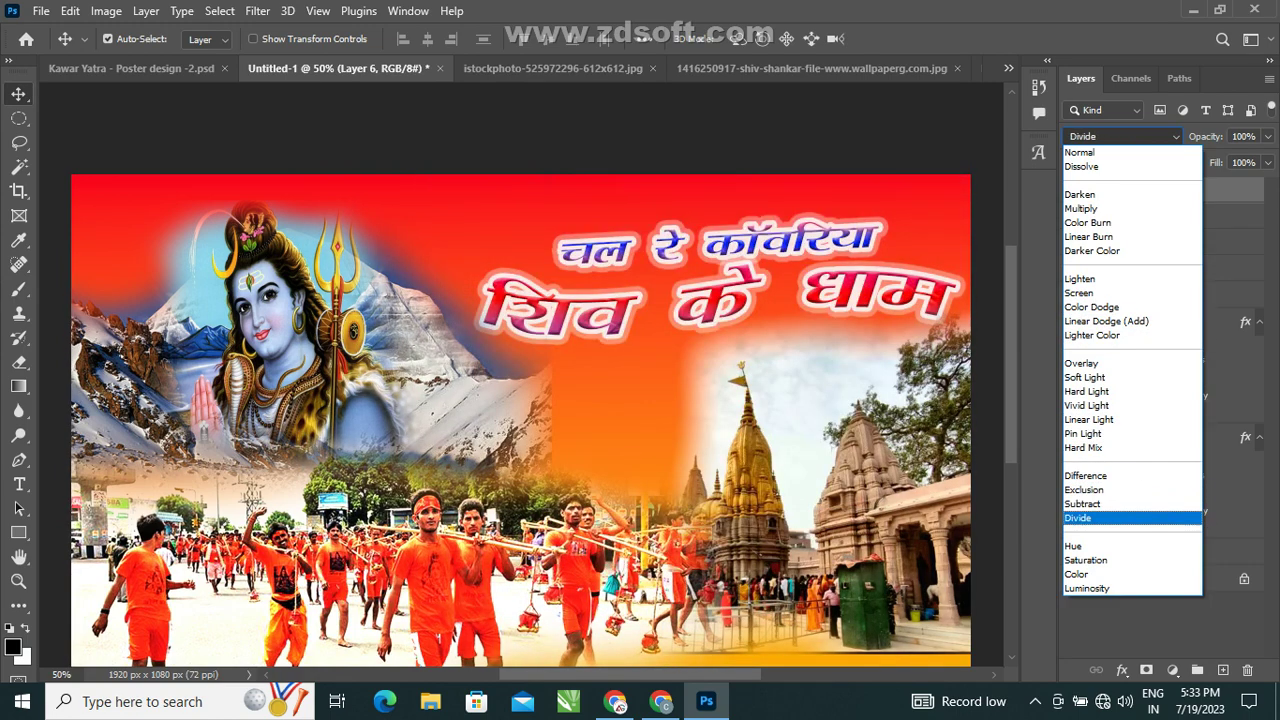
{"action": "key", "text": "Down"}
{"action": "key", "text": "Down"}
{"action": "key", "text": "Down"}
{"action": "key", "text": "Down"}
{"action": "key", "text": "Up"}
{"action": "key", "text": "Up"}
{"action": "key", "text": "Up"}
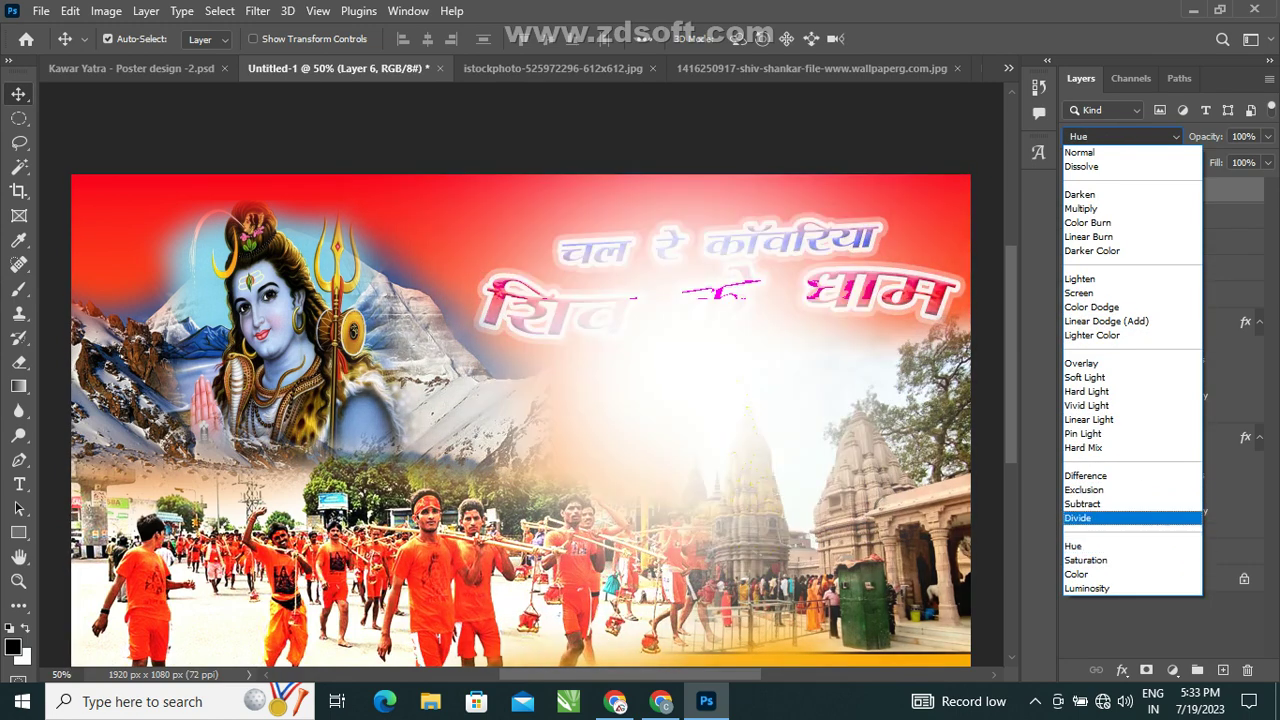
{"action": "key", "text": "Up"}
{"action": "key", "text": "Up"}
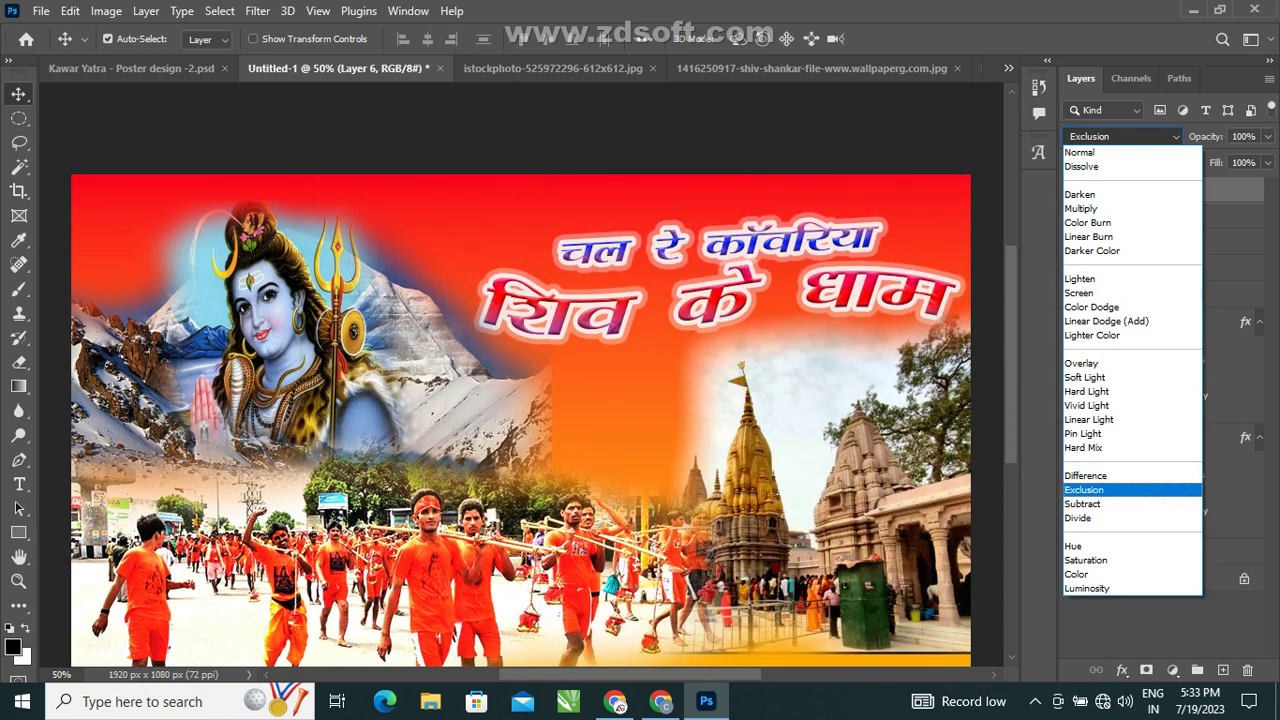
{"action": "key", "text": "Return"}
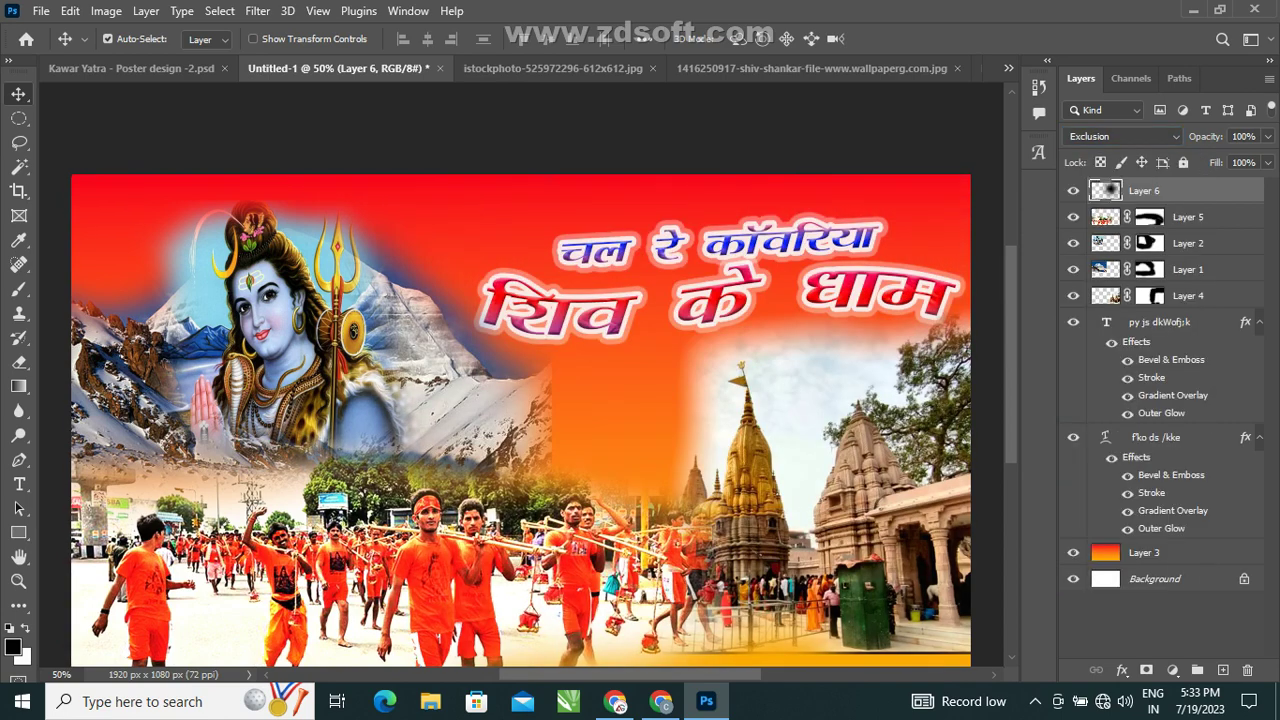
{"action": "left_click_drag", "start_coordinate": [676, 292], "coordinate": [680, 345]}
{"action": "left_click", "coordinate": [41, 10]}
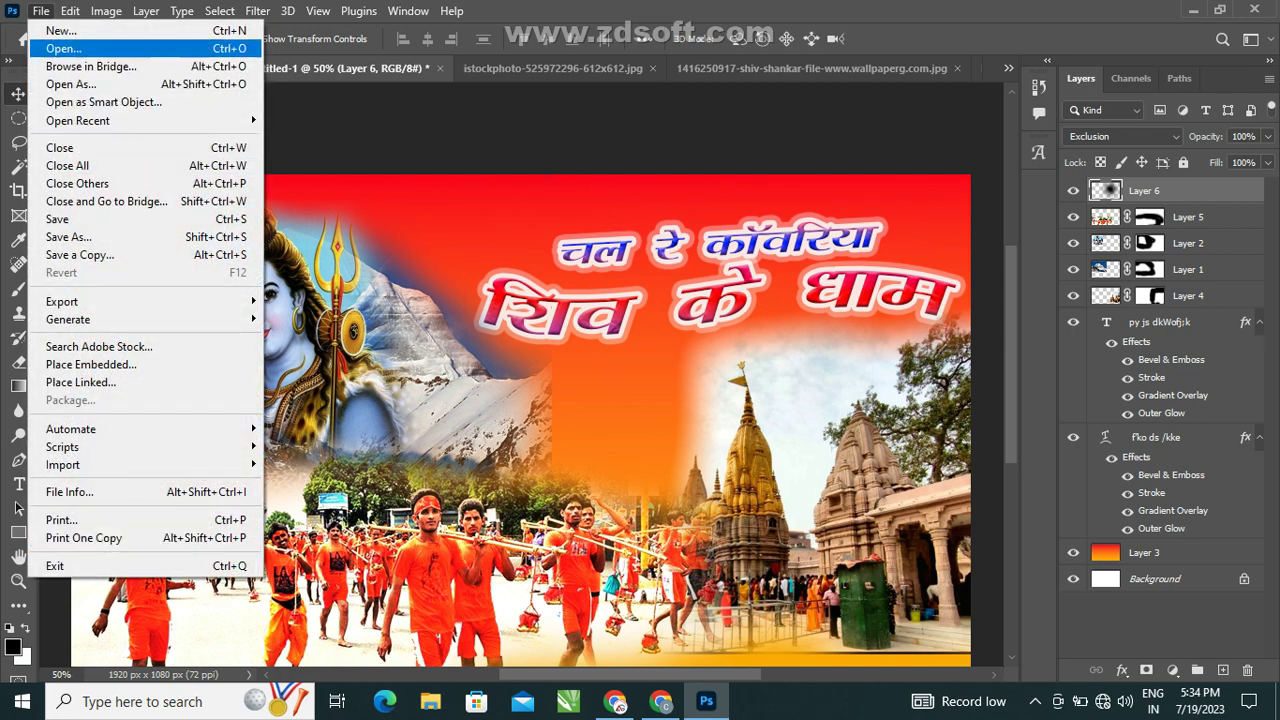
{"action": "left_click", "coordinate": [64, 48]}
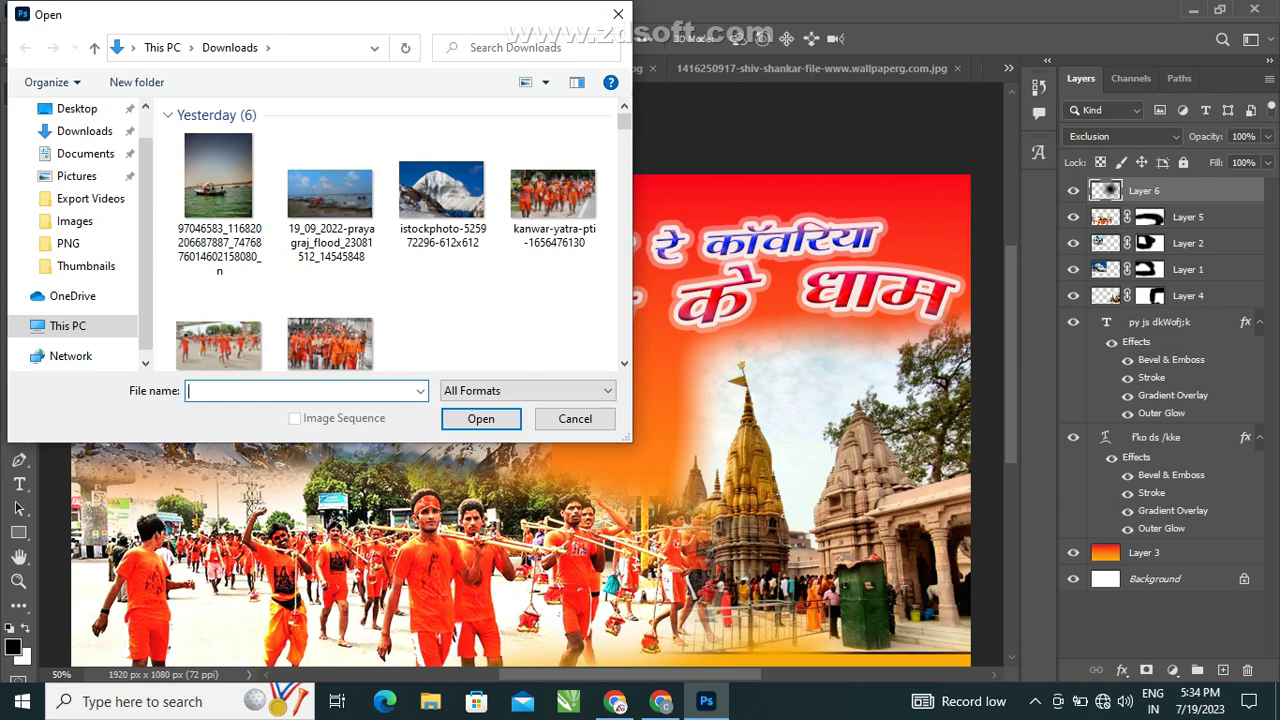
{"action": "left_click", "coordinate": [553, 190]}
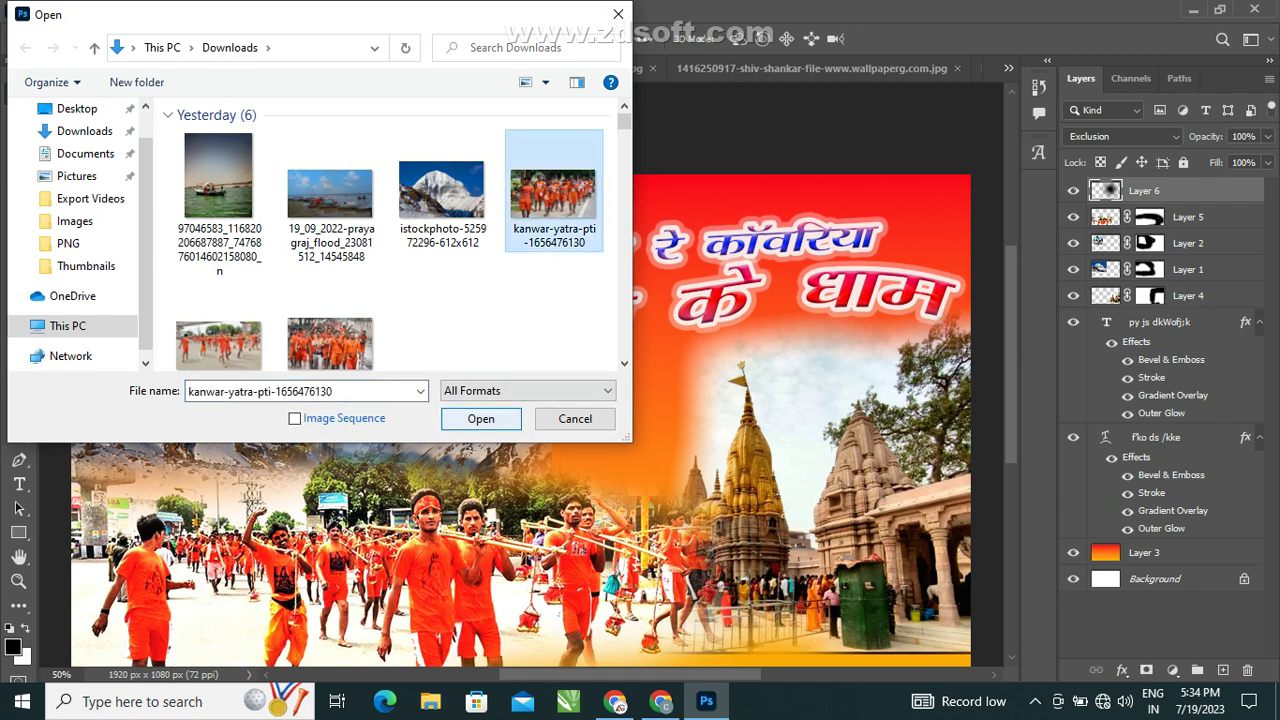
{"action": "left_click", "coordinate": [481, 418]}
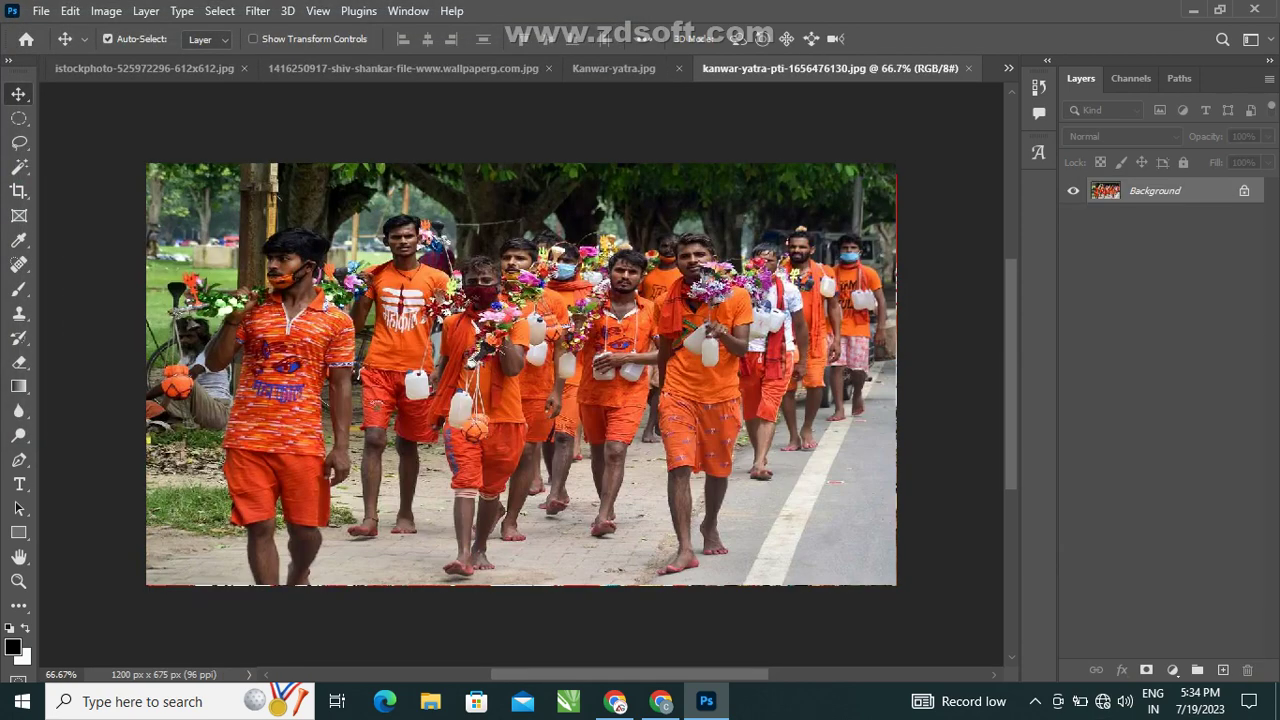
Drag the pilgrims photo into Untitled-1 and drop it in the lower-right corner.
{"action": "left_click_drag", "start_coordinate": [600, 420], "coordinate": [224, 66]}
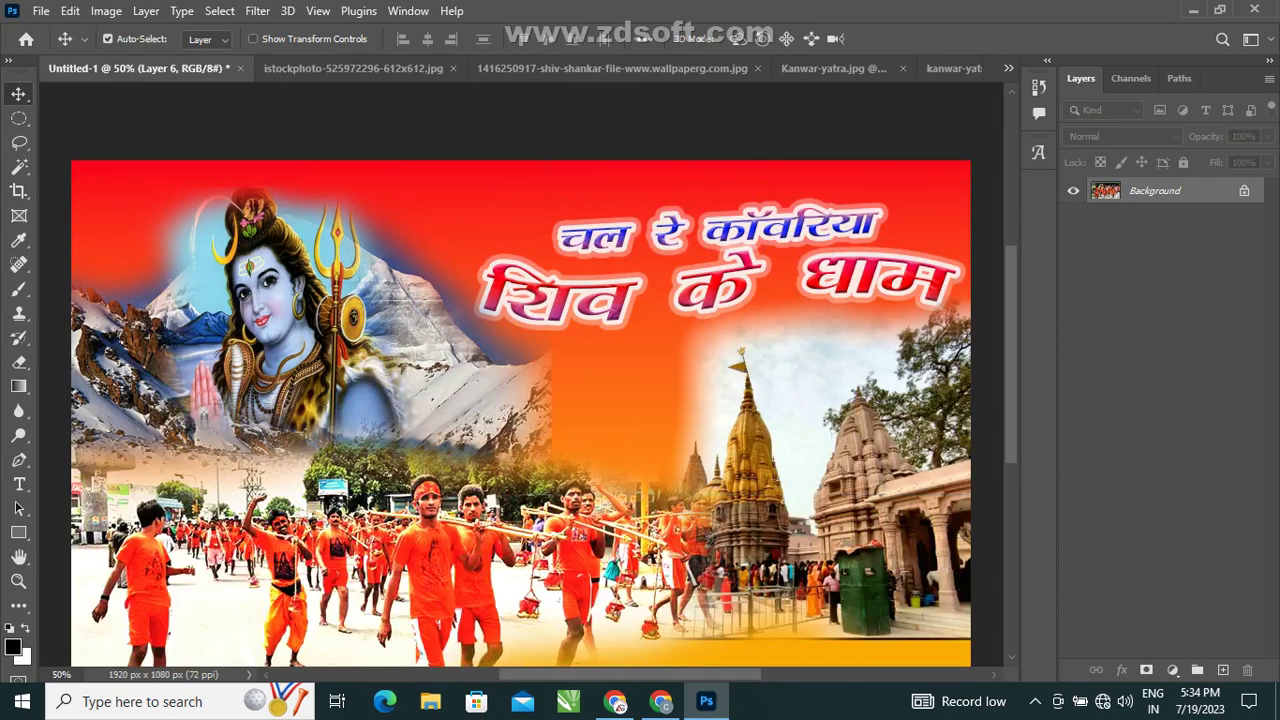
{"action": "mouse_move", "coordinate": [224, 66]}
{"action": "left_mouse_down"}
{"action": "mouse_move", "coordinate": [795, 547]}
{"action": "mouse_move", "coordinate": [836, 548]}
{"action": "mouse_move", "coordinate": [856, 565]}
{"action": "left_mouse_up"}
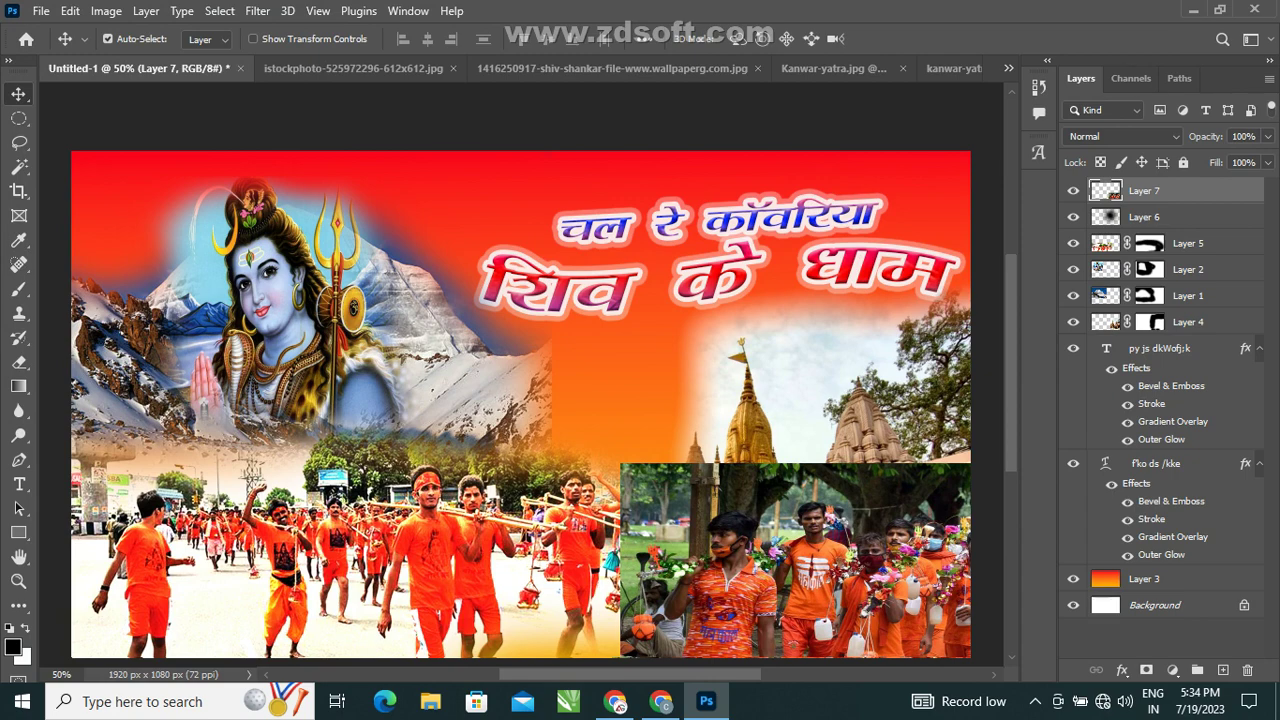
{"action": "left_click", "coordinate": [106, 11]}
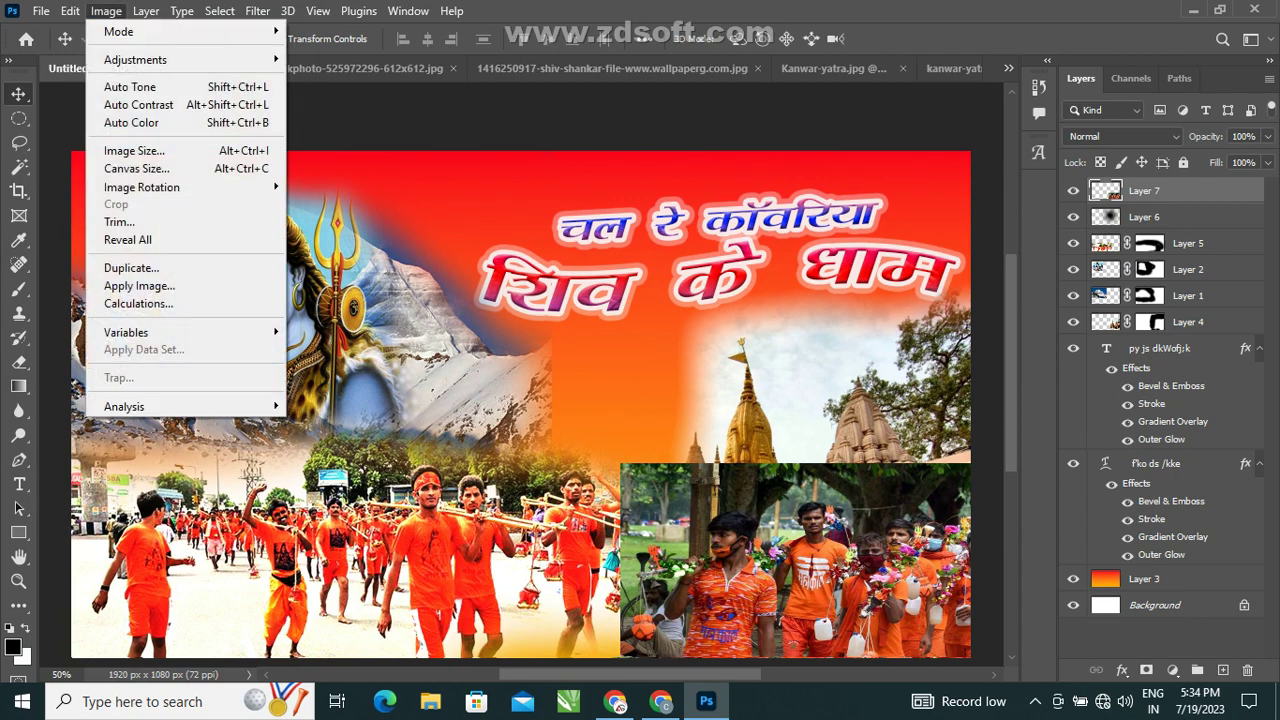
{"action": "mouse_move", "coordinate": [136, 59]}
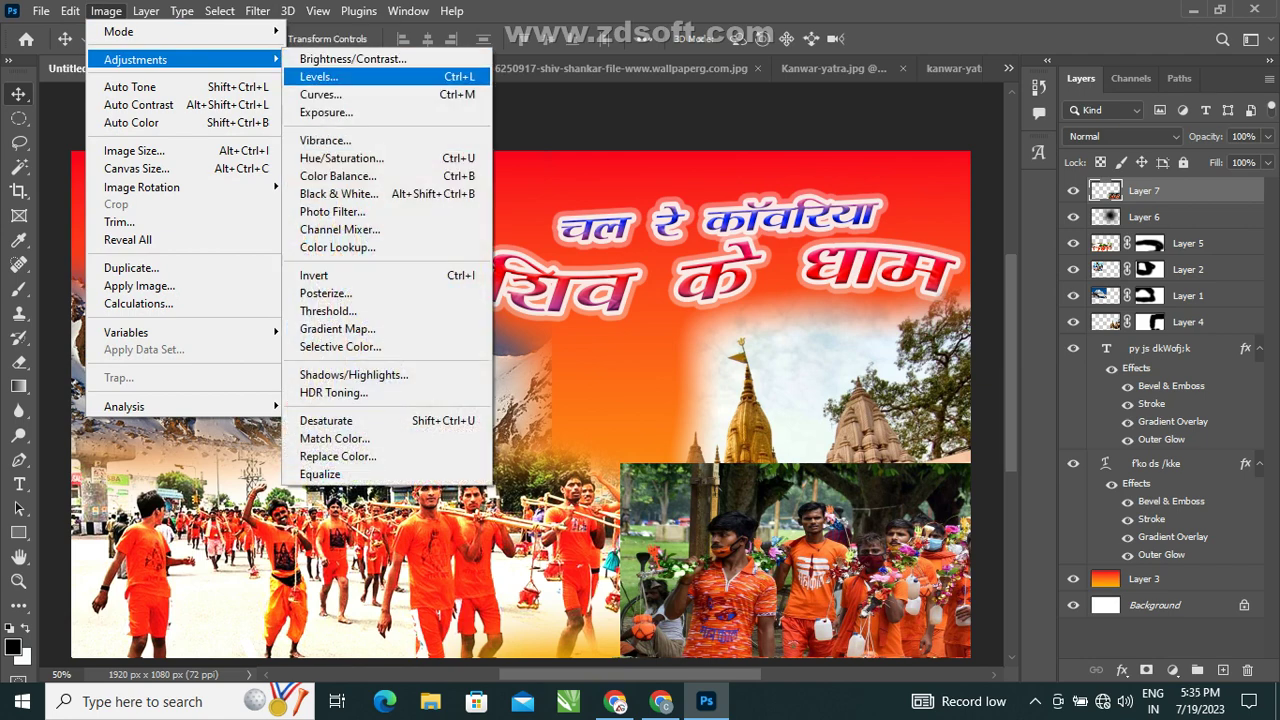
Apply Levels to Layer 7's pilgrims photo with input black 31 and white 240.
{"action": "left_click", "coordinate": [318, 76]}
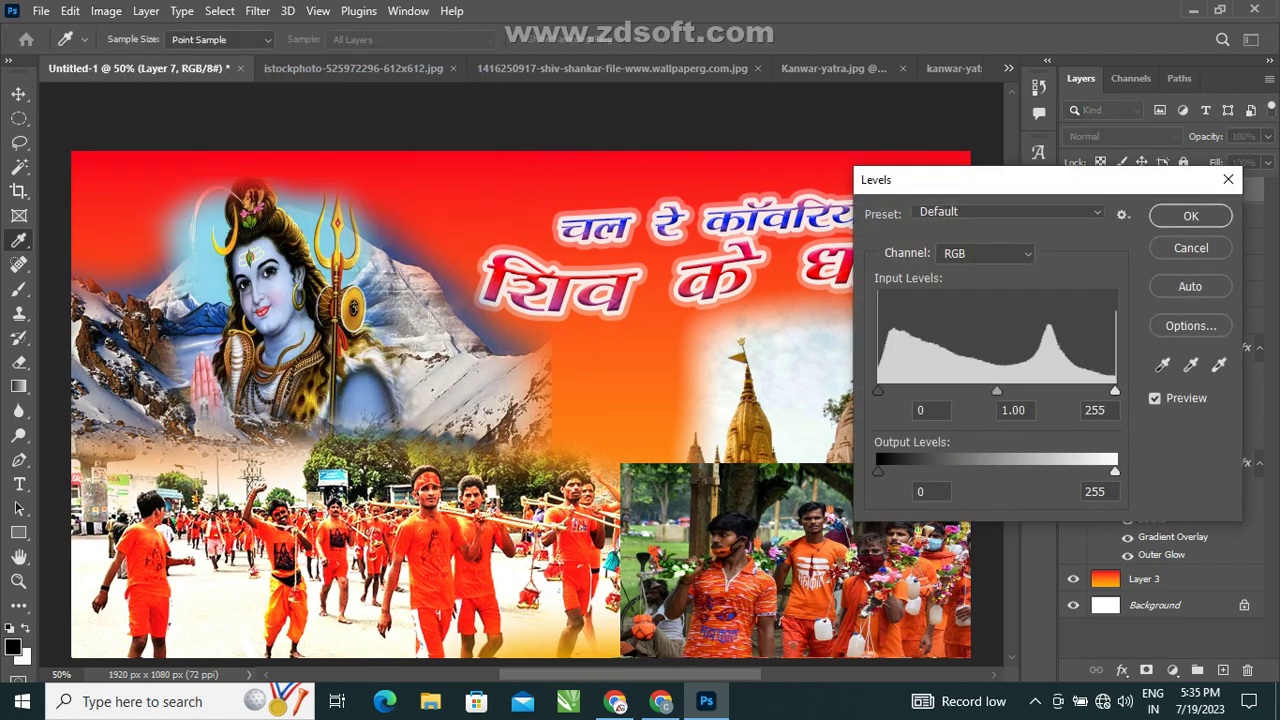
{"action": "left_click_drag", "start_coordinate": [878, 391], "coordinate": [906, 391]}
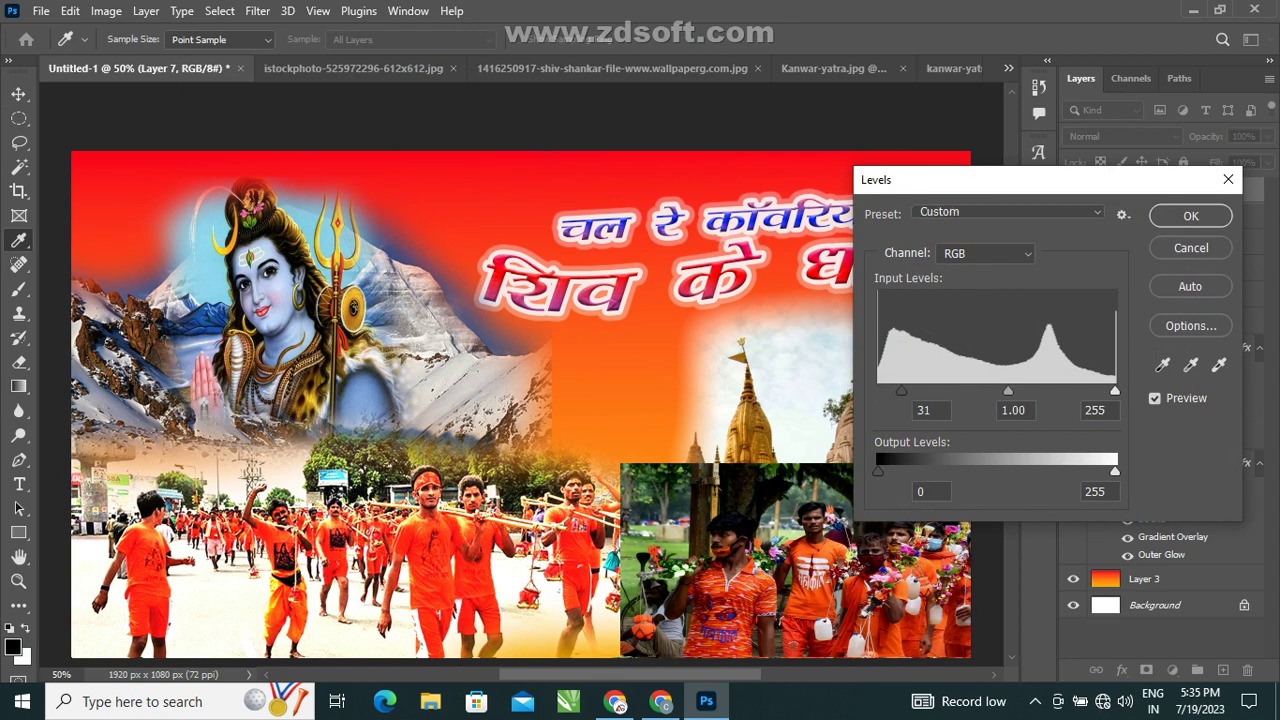
{"action": "left_click_drag", "start_coordinate": [1115, 391], "coordinate": [1101, 391]}
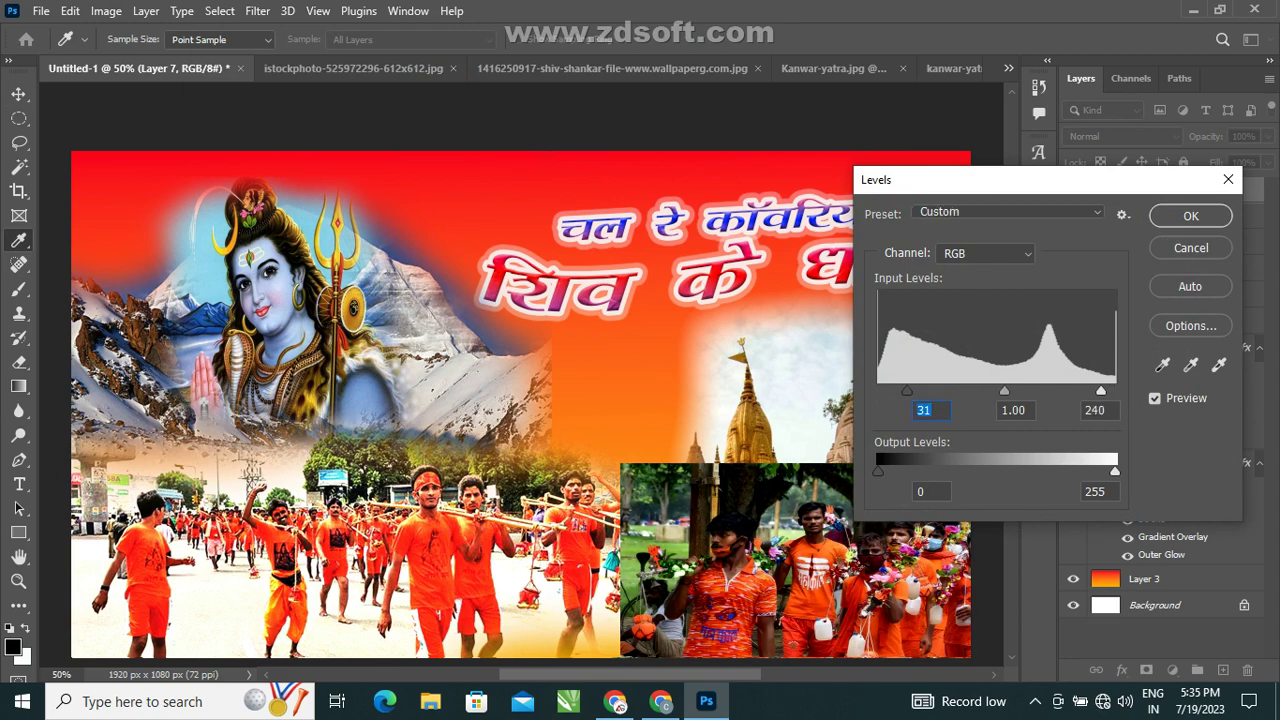
{"action": "left_click", "coordinate": [1190, 215]}
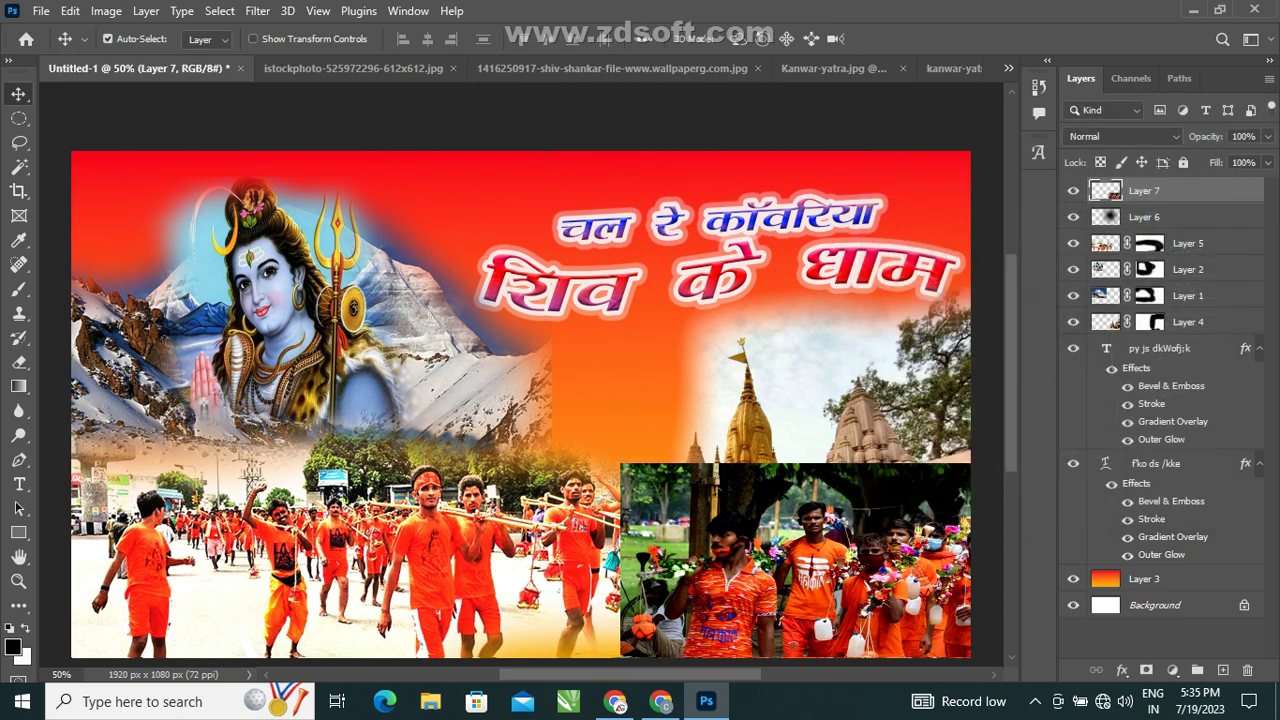
Mask Layer 7 and paint black with a large soft brush along its top and left edges.
{"action": "left_click", "coordinate": [18, 289]}
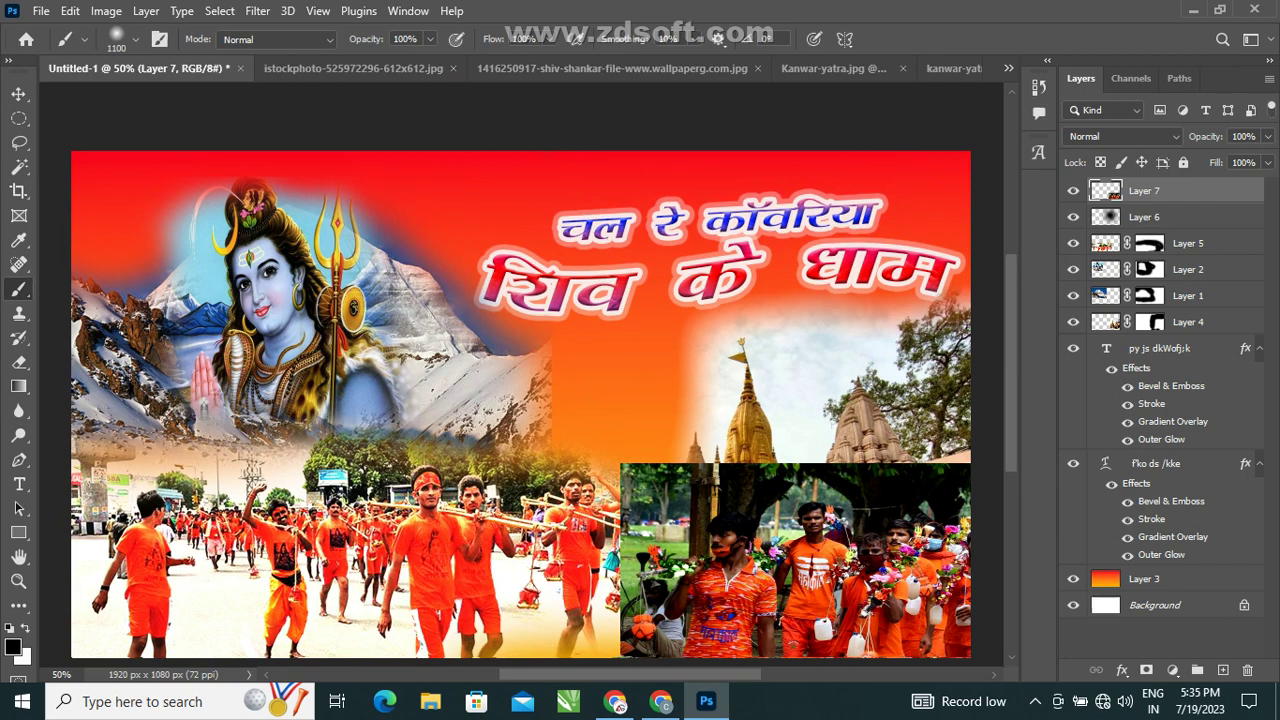
{"action": "left_click", "coordinate": [1146, 670]}
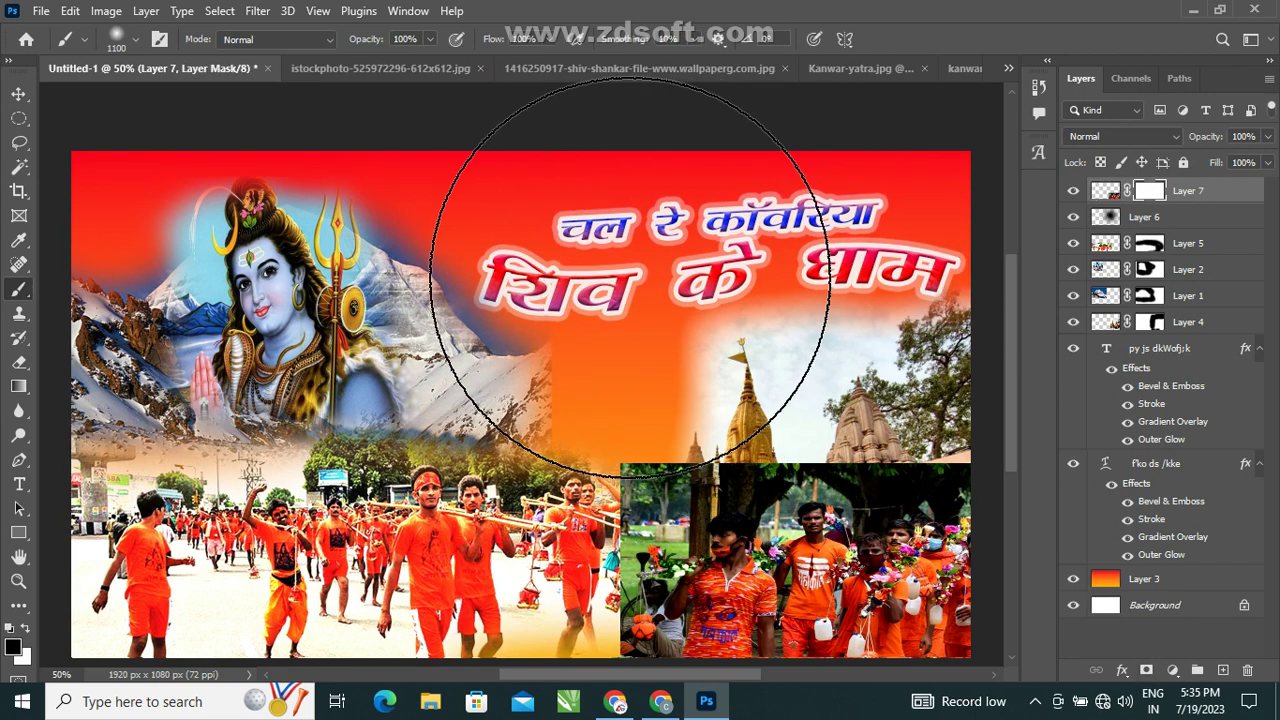
{"action": "key", "text": "bracketright"}
{"action": "key", "text": "bracketright"}
{"action": "key", "text": "bracketright"}
{"action": "key", "text": "bracketright"}
{"action": "key", "text": "bracketright"}
{"action": "key", "text": "bracketleft"}
{"action": "key", "text": "bracketleft"}
{"action": "key", "text": "bracketleft"}
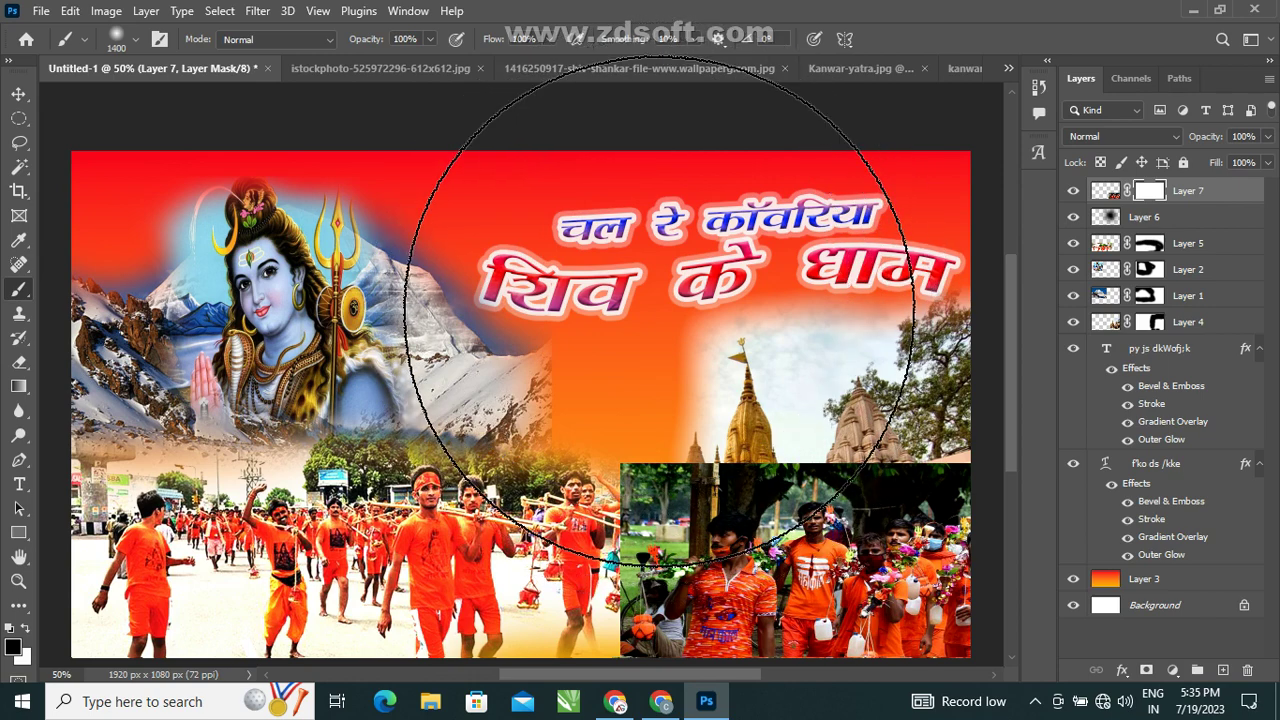
{"action": "key", "text": "bracketleft"}
{"action": "key", "text": "bracketleft"}
{"action": "key", "text": "bracketleft"}
{"action": "key", "text": "bracketleft"}
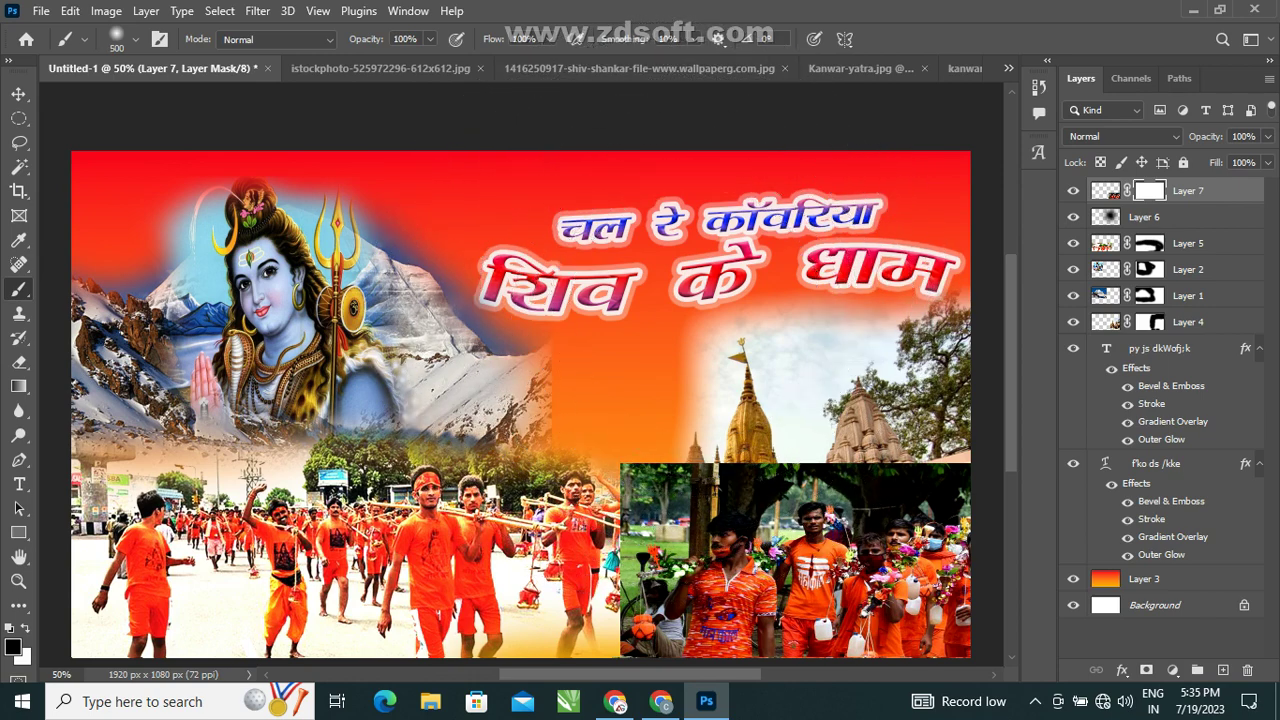
{"action": "key", "text": "bracketleft"}
{"action": "key", "text": "bracketleft"}
{"action": "key", "text": "bracketleft"}
{"action": "mouse_move", "coordinate": [625, 490]}
{"action": "left_mouse_down"}
{"action": "mouse_move", "coordinate": [960, 478]}
{"action": "mouse_move", "coordinate": [840, 485]}
{"action": "left_mouse_up"}
{"action": "left_click_drag", "start_coordinate": [650, 530], "coordinate": [650, 610]}
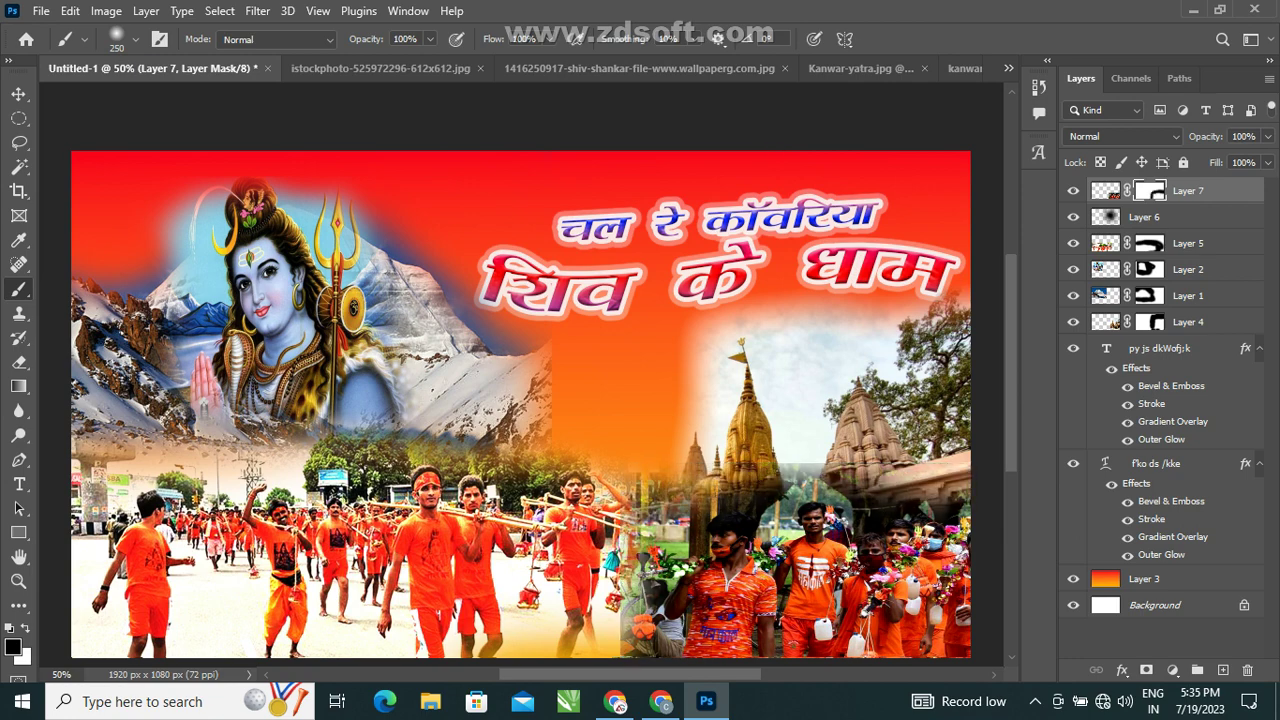
{"action": "left_click_drag", "start_coordinate": [650, 520], "coordinate": [650, 650]}
{"action": "left_click_drag", "start_coordinate": [665, 595], "coordinate": [695, 645]}
Shift the pilgrims photo slightly right and down.
{"action": "left_click", "coordinate": [18, 93]}
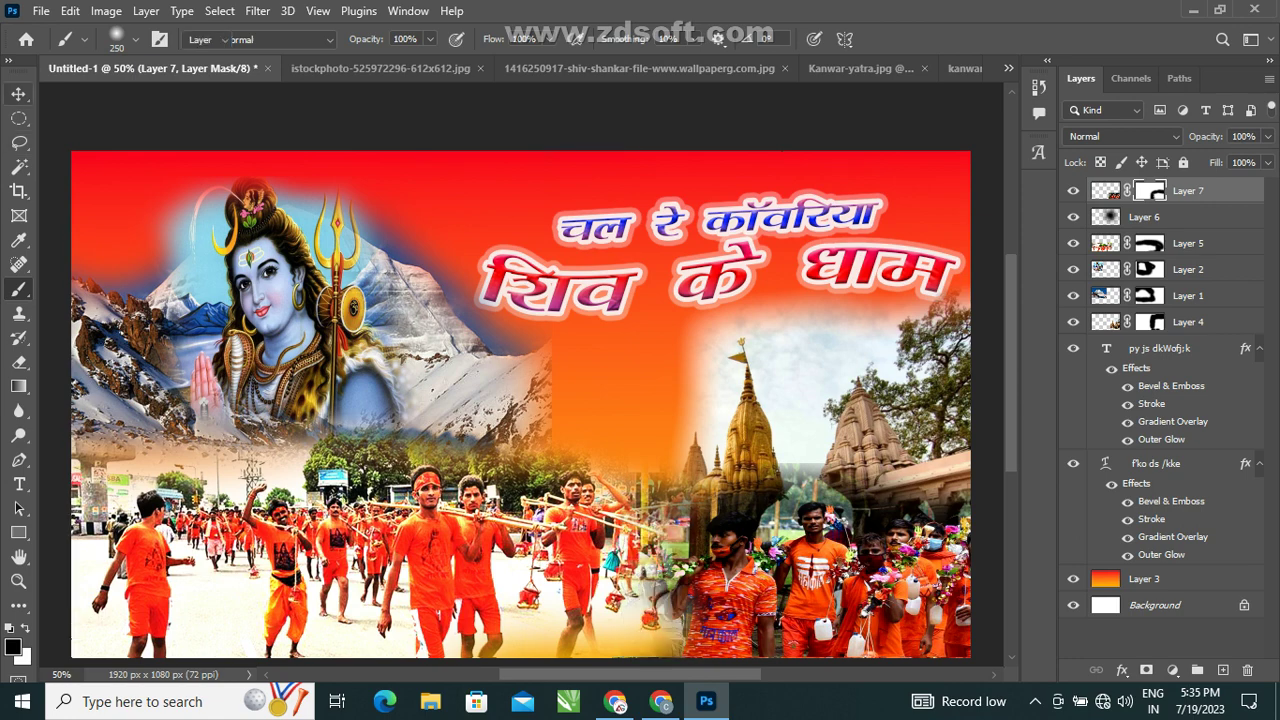
{"action": "left_click_drag", "start_coordinate": [724, 506], "coordinate": [744, 556]}
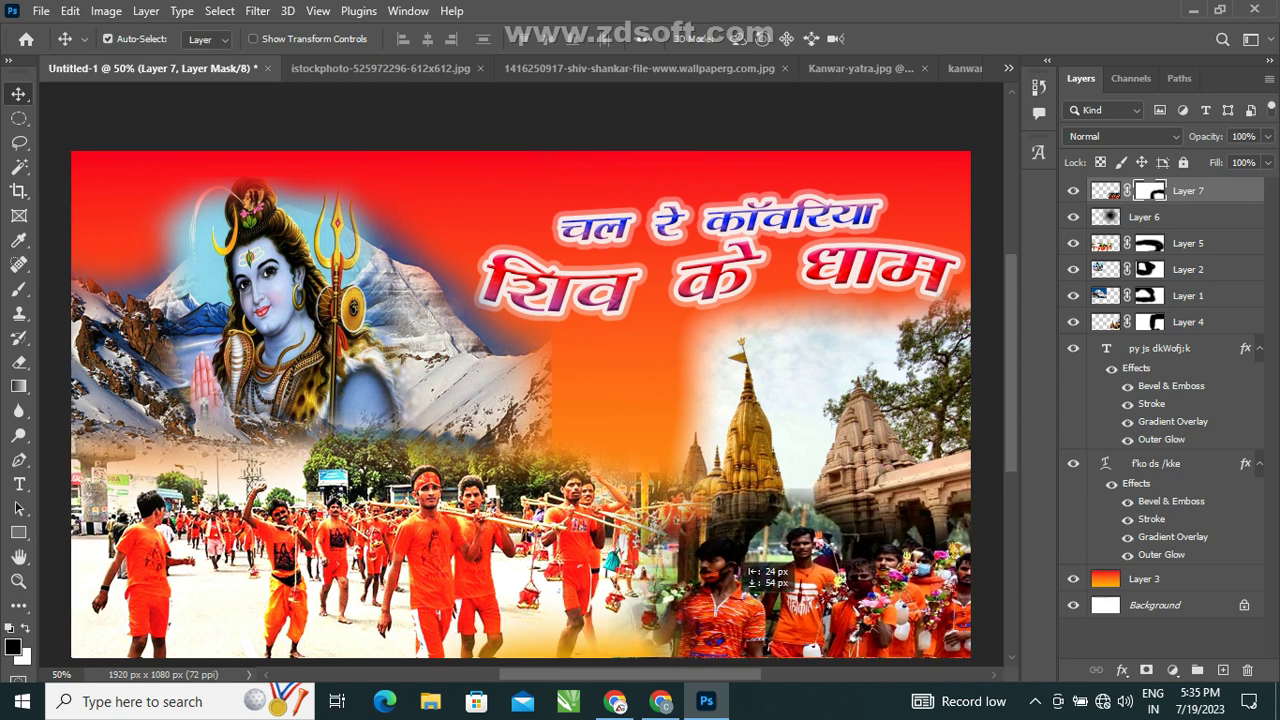
{"action": "left_click_drag", "start_coordinate": [744, 556], "coordinate": [756, 566]}
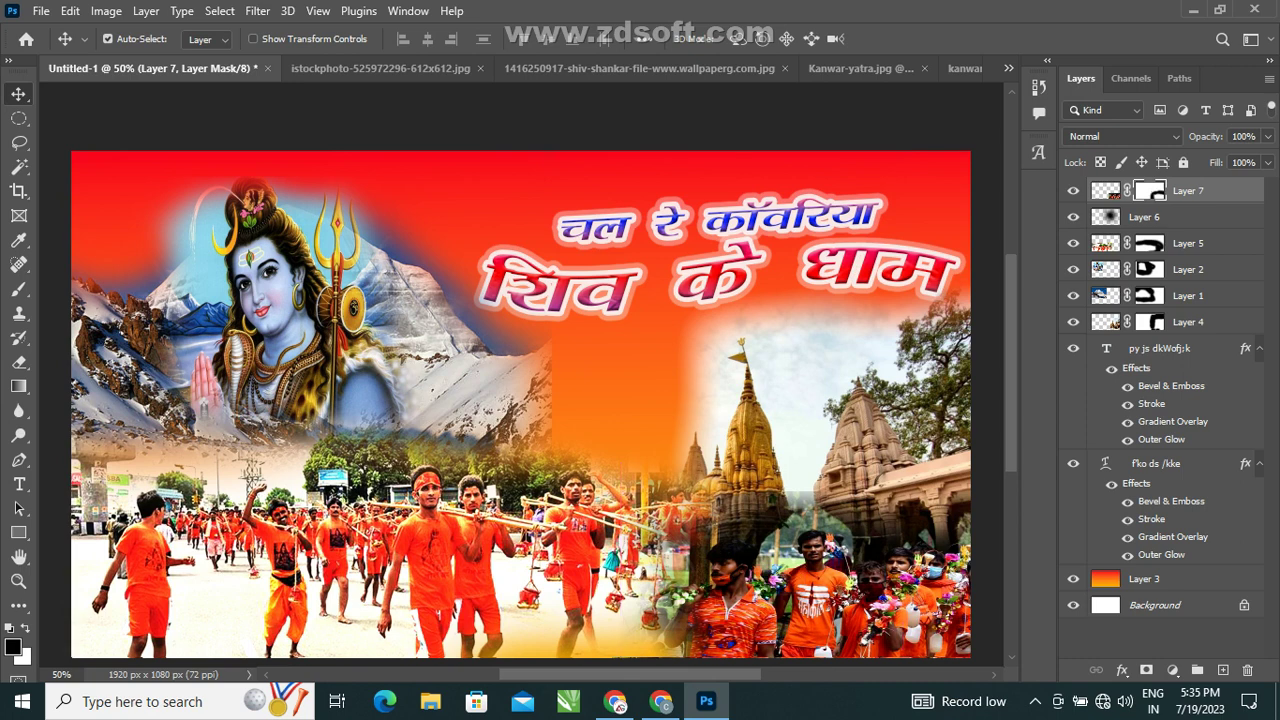
Use the canvas right-click layer list to select Layer 4, the temple photo.
{"action": "right_click", "coordinate": [746, 441]}
{"action": "left_click", "coordinate": [771, 451]}
{"action": "left_click_drag", "start_coordinate": [771, 451], "coordinate": [775, 332]}
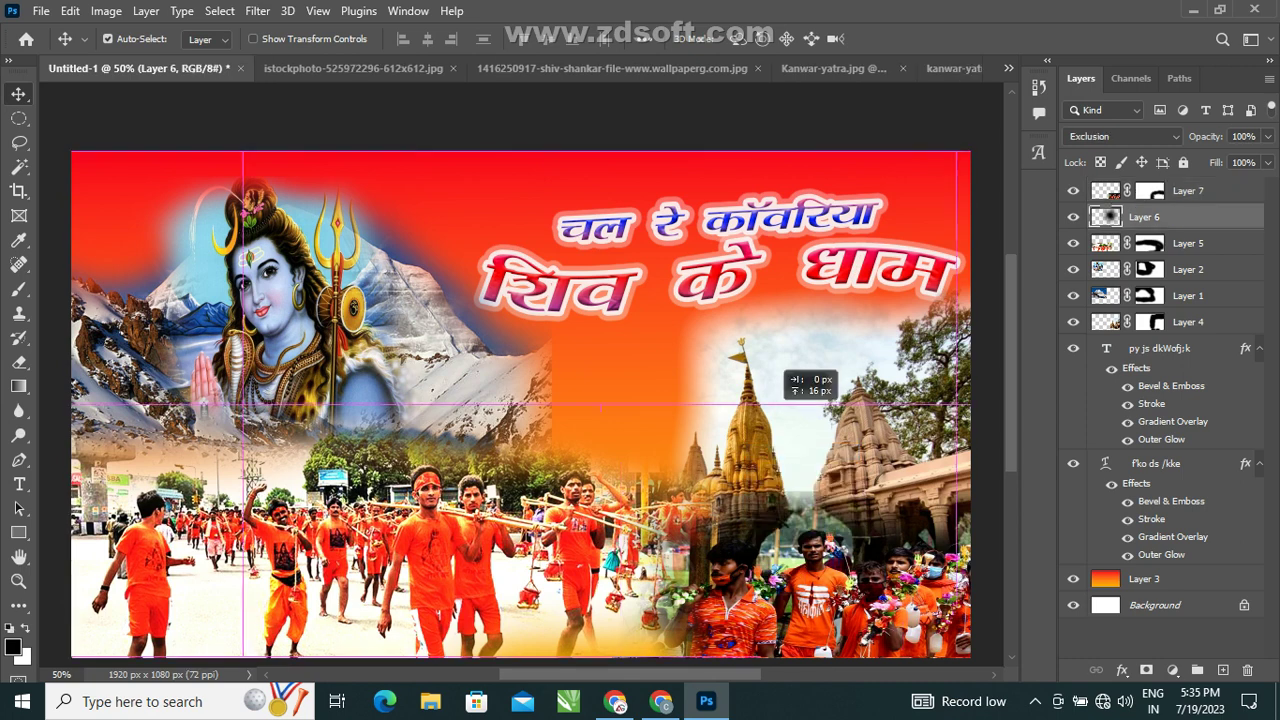
{"action": "right_click", "coordinate": [873, 408]}
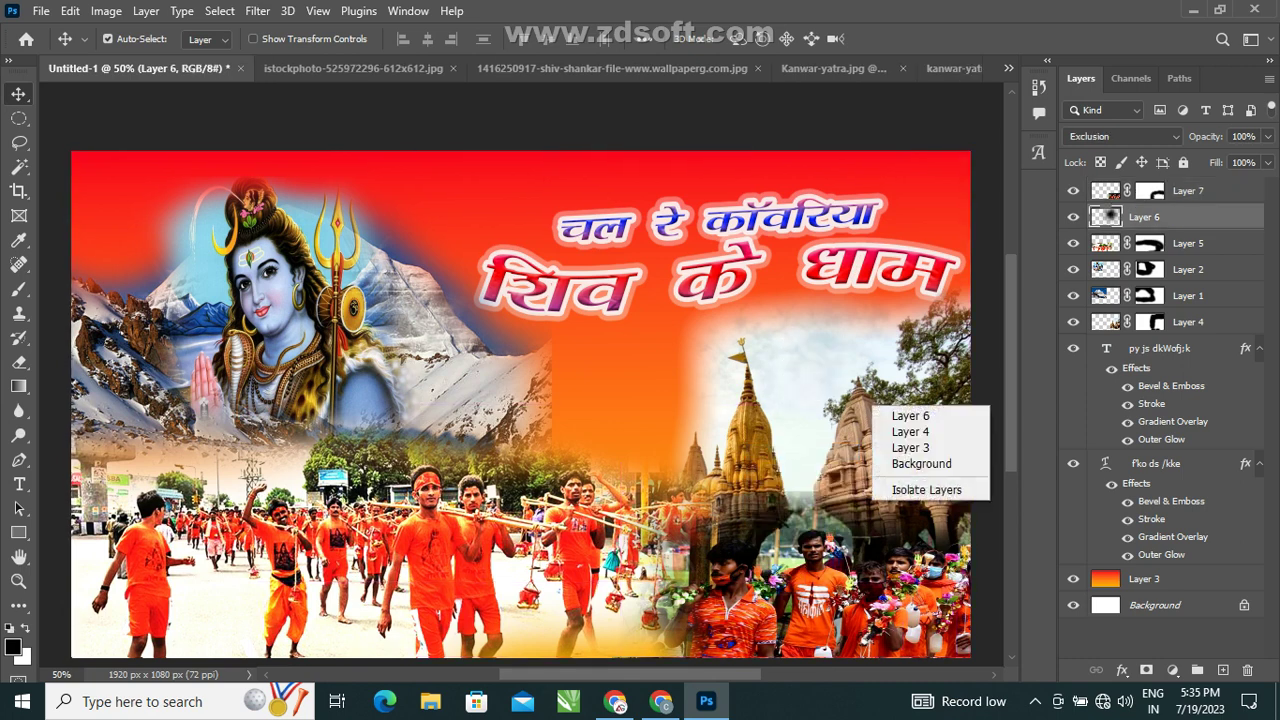
{"action": "left_click", "coordinate": [910, 415]}
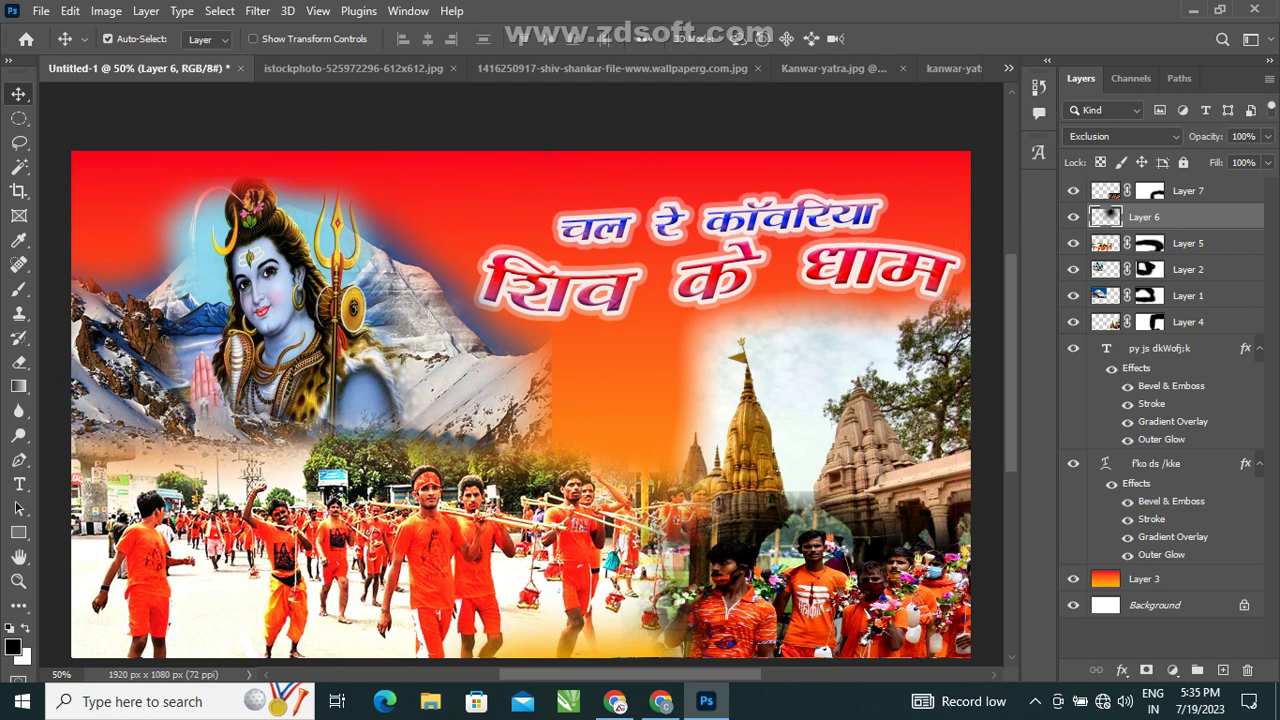
{"action": "right_click", "coordinate": [922, 506]}
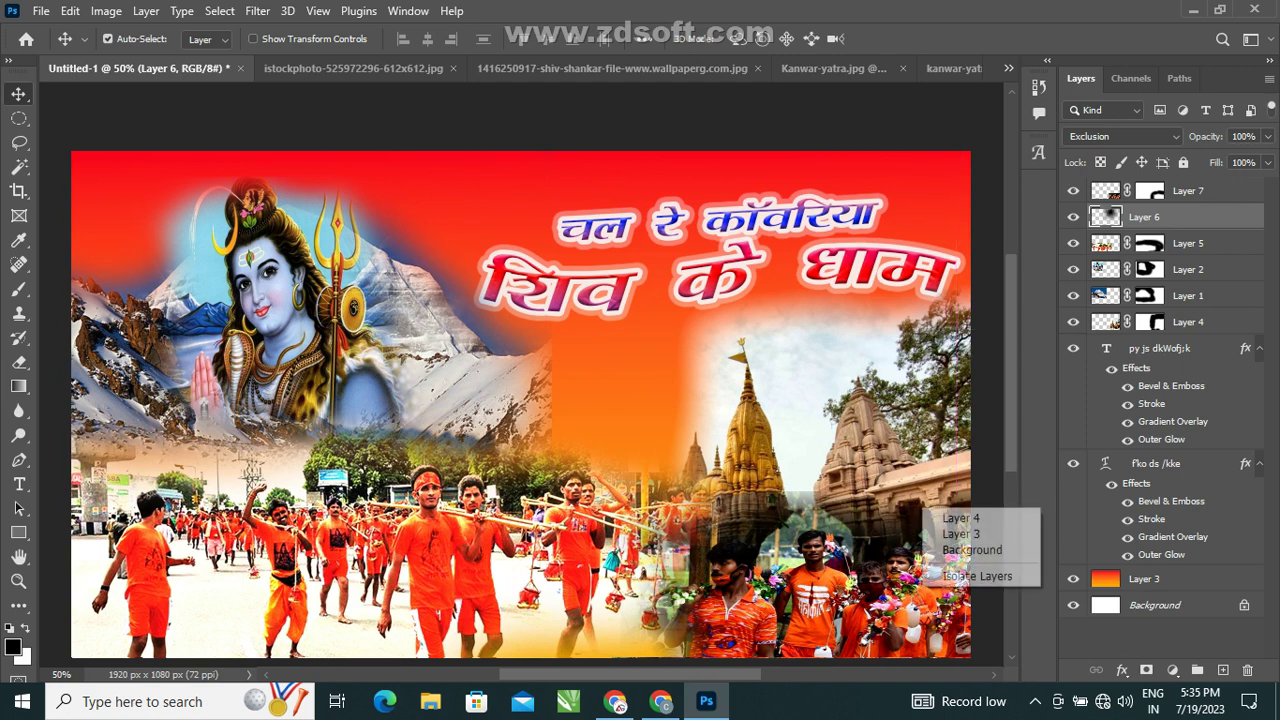
{"action": "left_click", "coordinate": [940, 516]}
Raise the temple photo about 170 px with Free Transform and commit it.
{"action": "key", "text": "ctrl+t"}
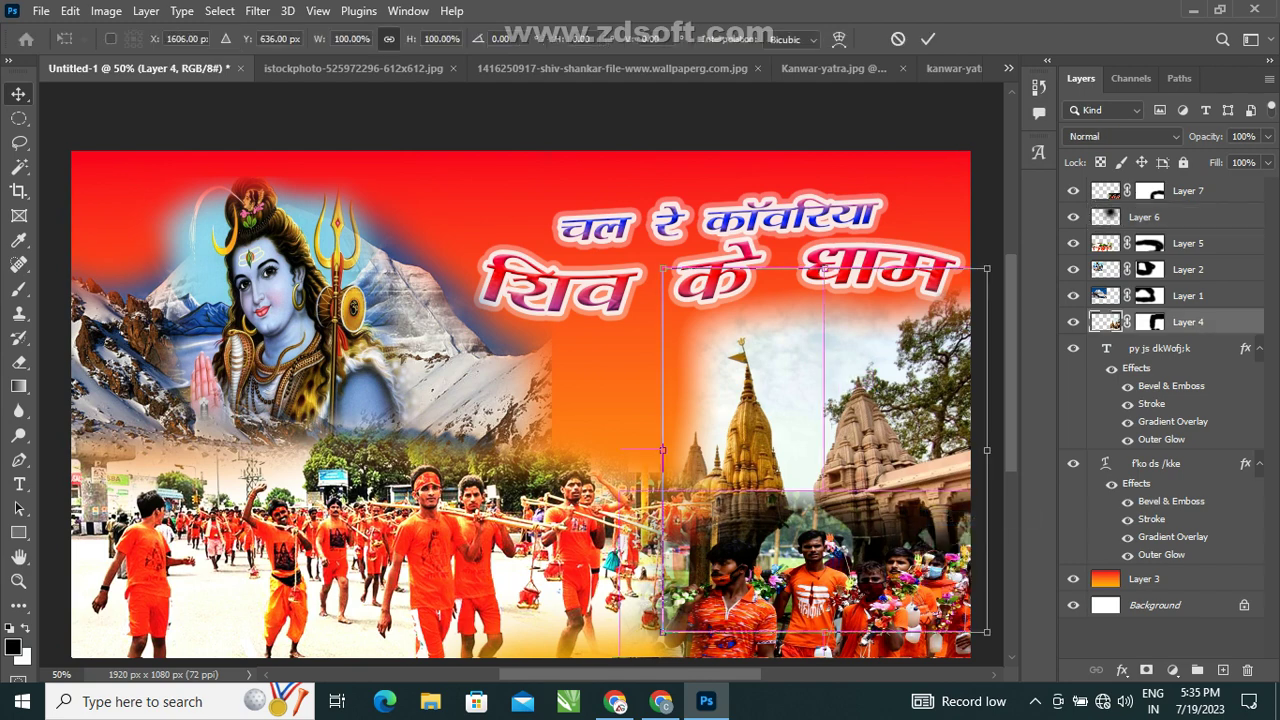
{"action": "left_click_drag", "start_coordinate": [921, 445], "coordinate": [918, 366]}
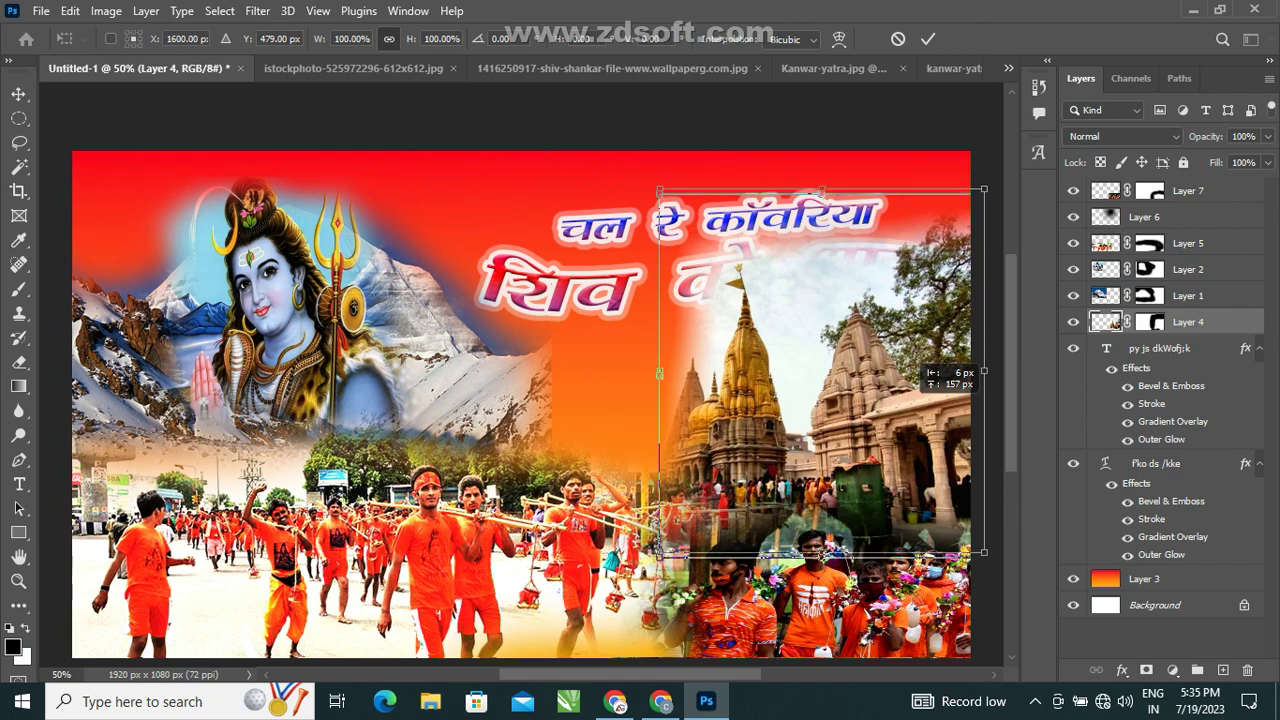
{"action": "mouse_move", "coordinate": [918, 366]}
{"action": "left_mouse_down"}
{"action": "mouse_move", "coordinate": [915, 347]}
{"action": "mouse_move", "coordinate": [918, 359]}
{"action": "left_mouse_up"}
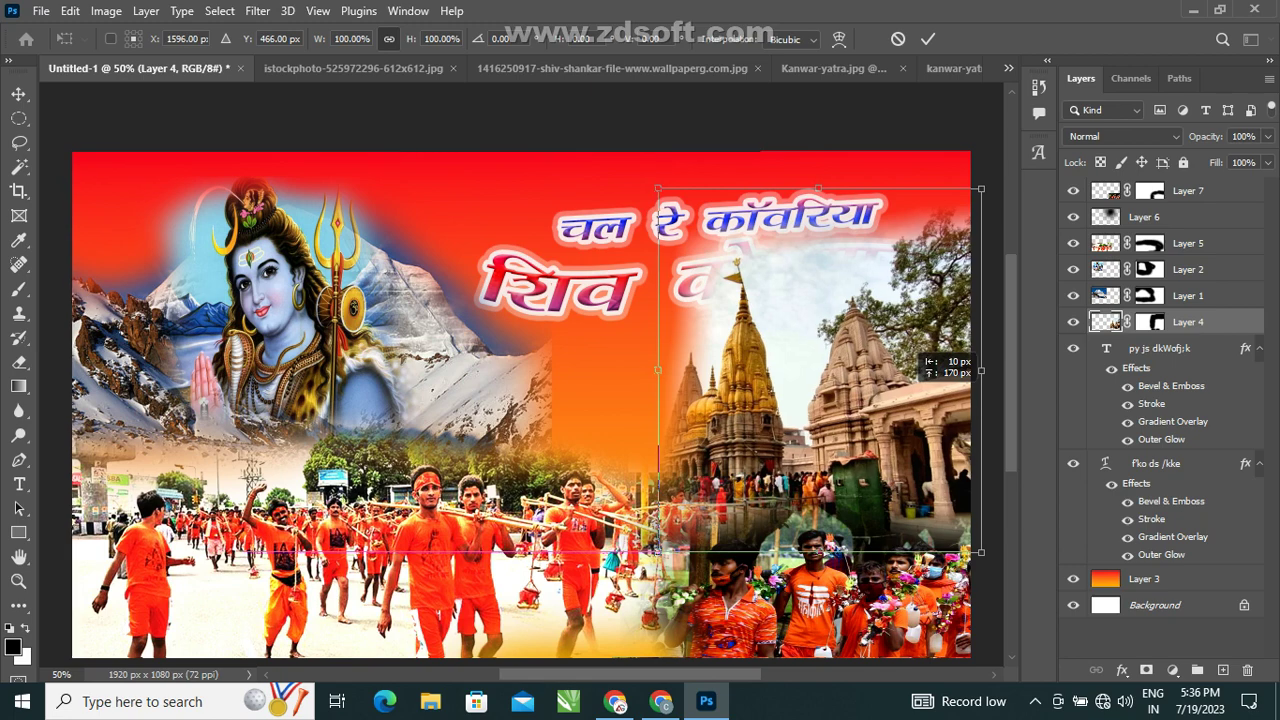
{"action": "left_click_drag", "start_coordinate": [918, 359], "coordinate": [917, 359]}
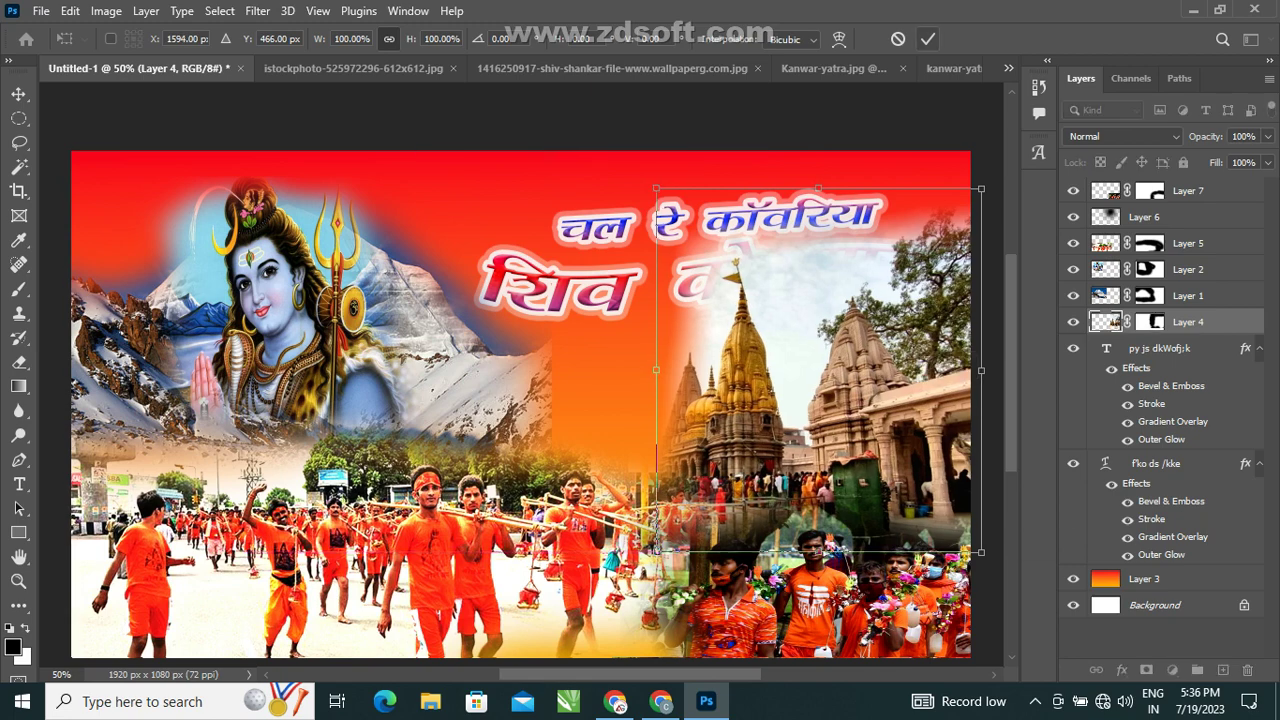
{"action": "left_click", "coordinate": [928, 38]}
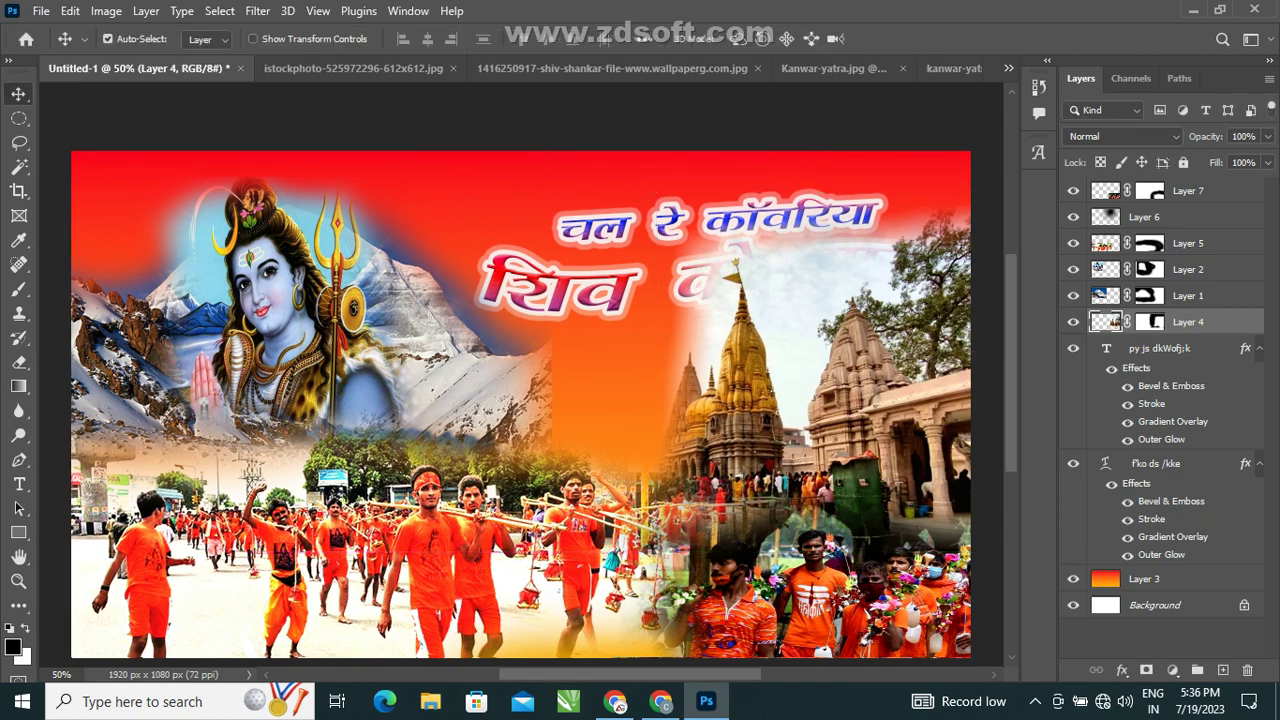
{"action": "right_click", "coordinate": [556, 293]}
{"action": "left_click", "coordinate": [585, 300]}
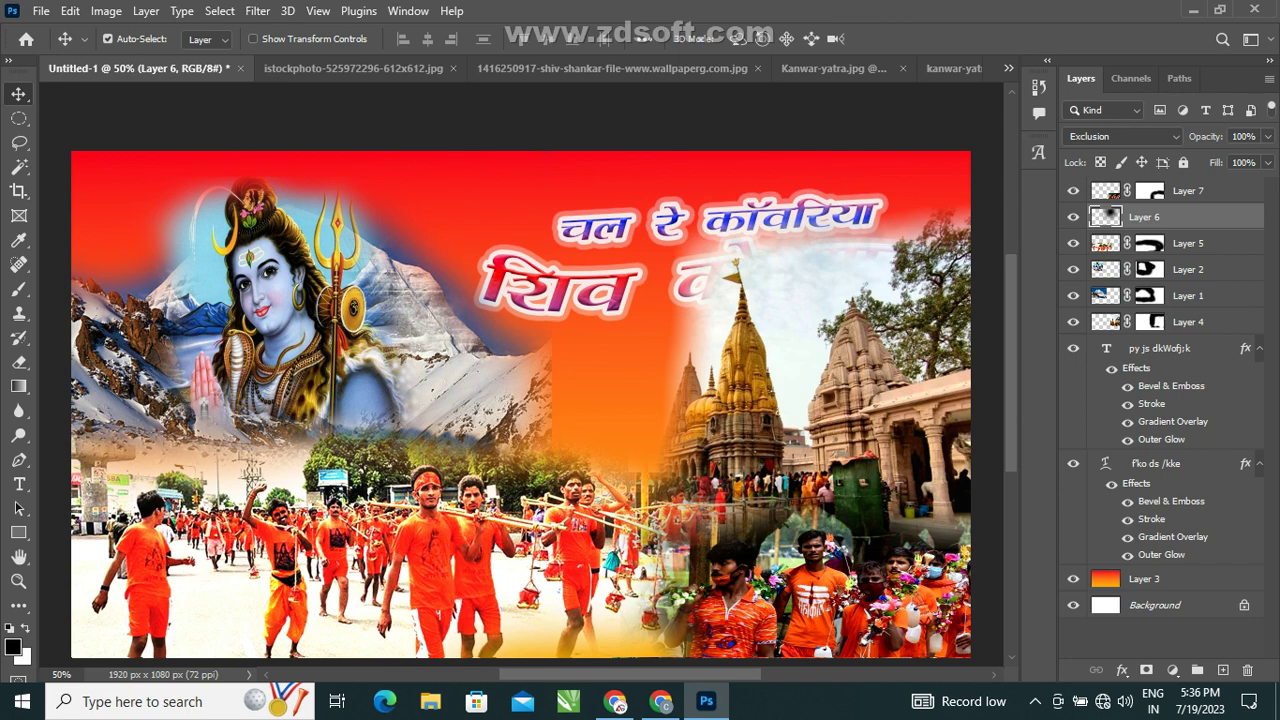
{"action": "right_click", "coordinate": [598, 285]}
{"action": "left_click", "coordinate": [598, 280]}
{"action": "key", "text": "ctrl+t"}
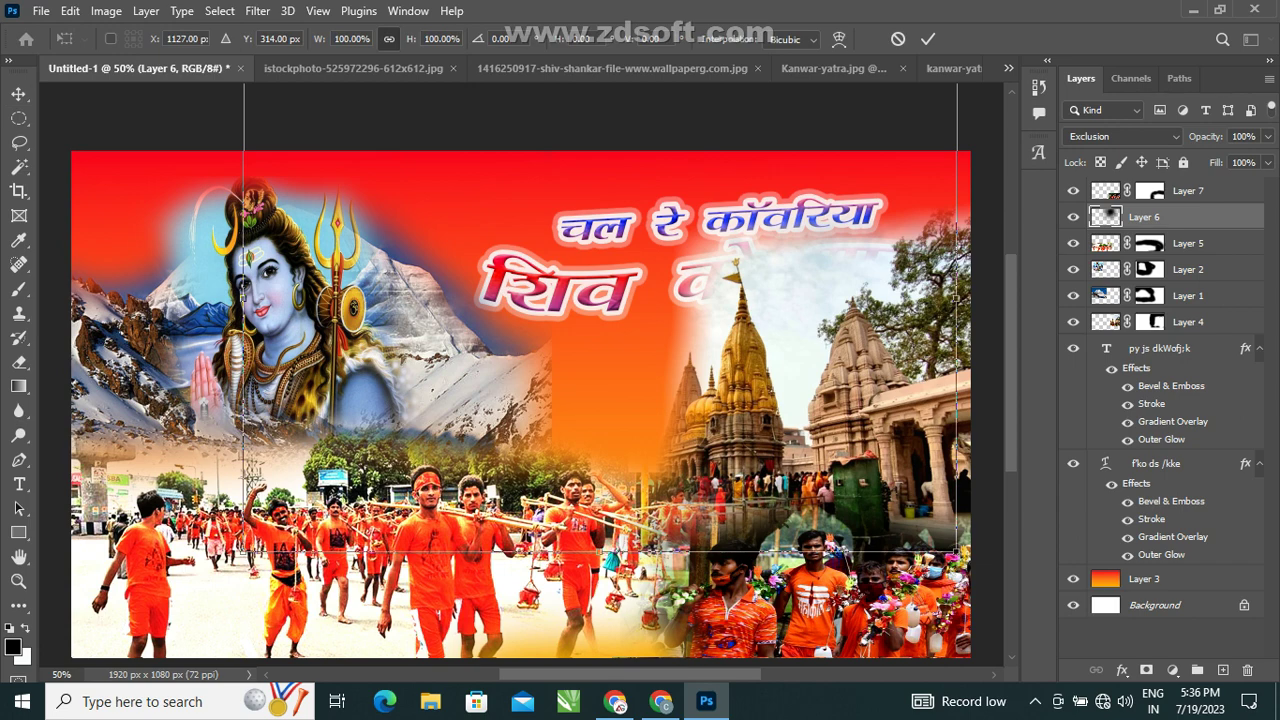
{"action": "left_click", "coordinate": [928, 38]}
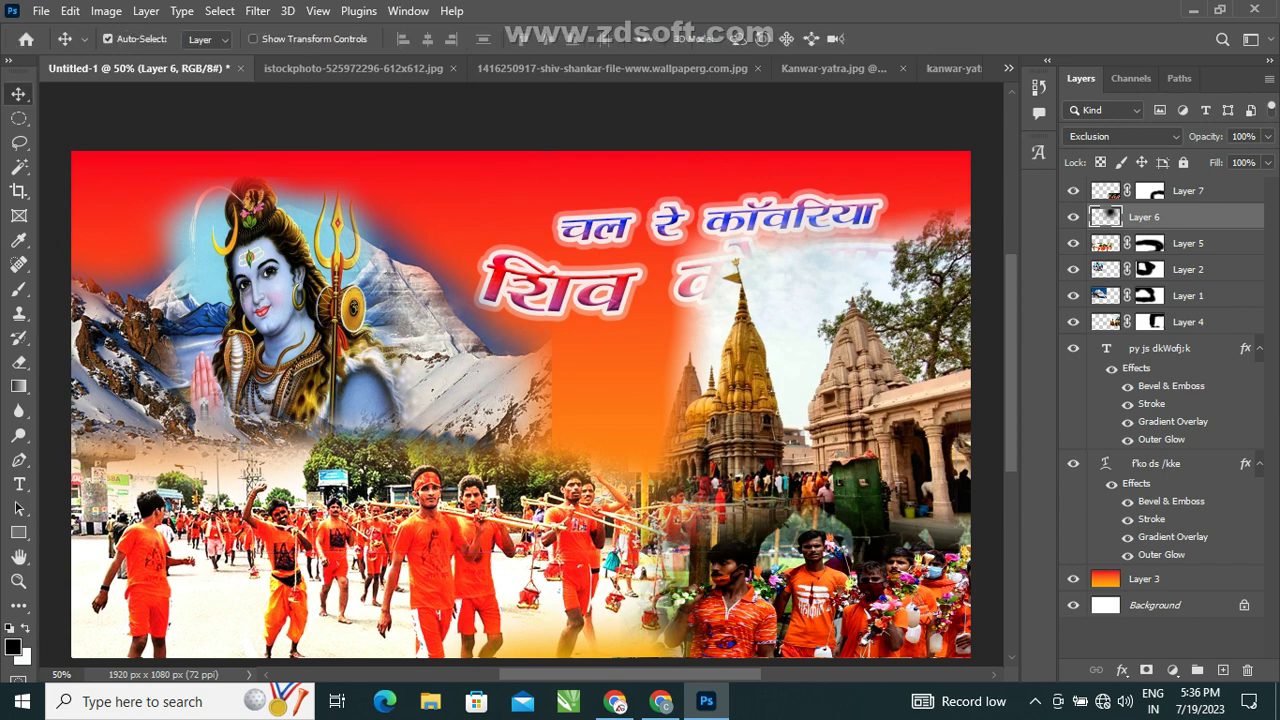
{"action": "key", "text": "shift+alt+n"}
{"action": "left_click", "coordinate": [1160, 463]}
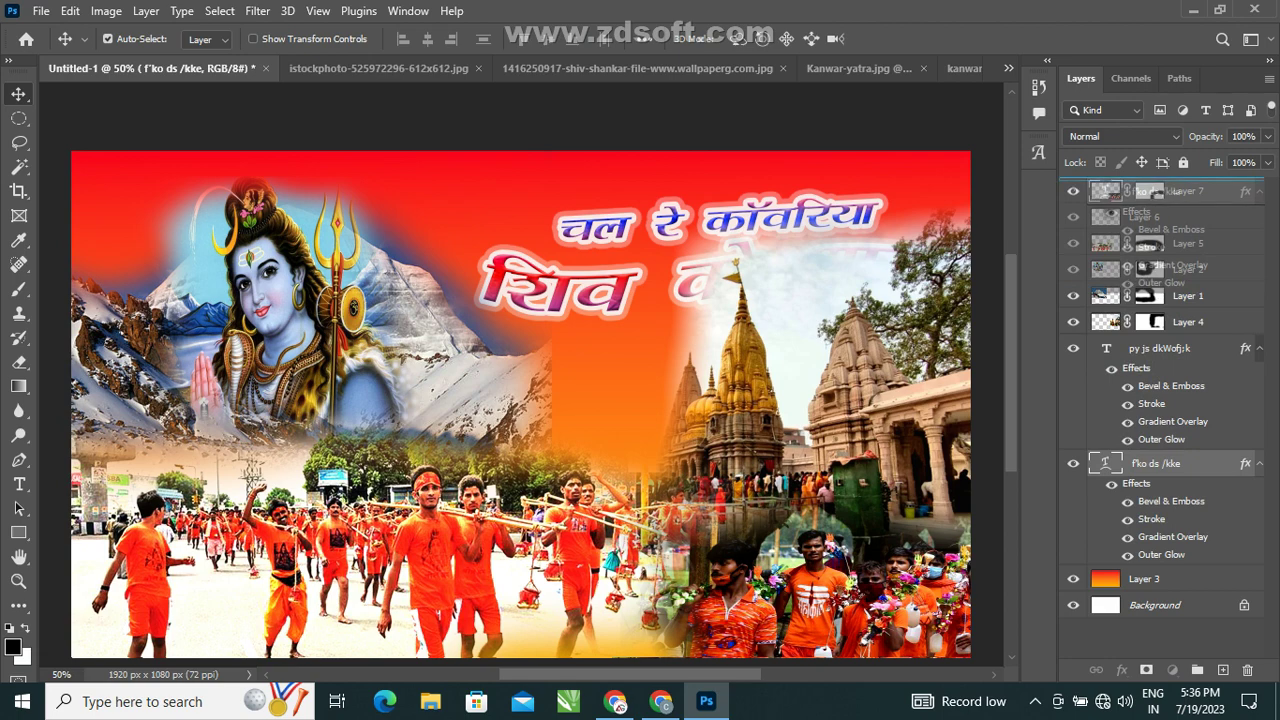
Move the शिव के धाम headline layer to the top of the Layers stack with Ctrl+Shift+].
{"action": "key", "text": "ctrl+shift+bracketright"}
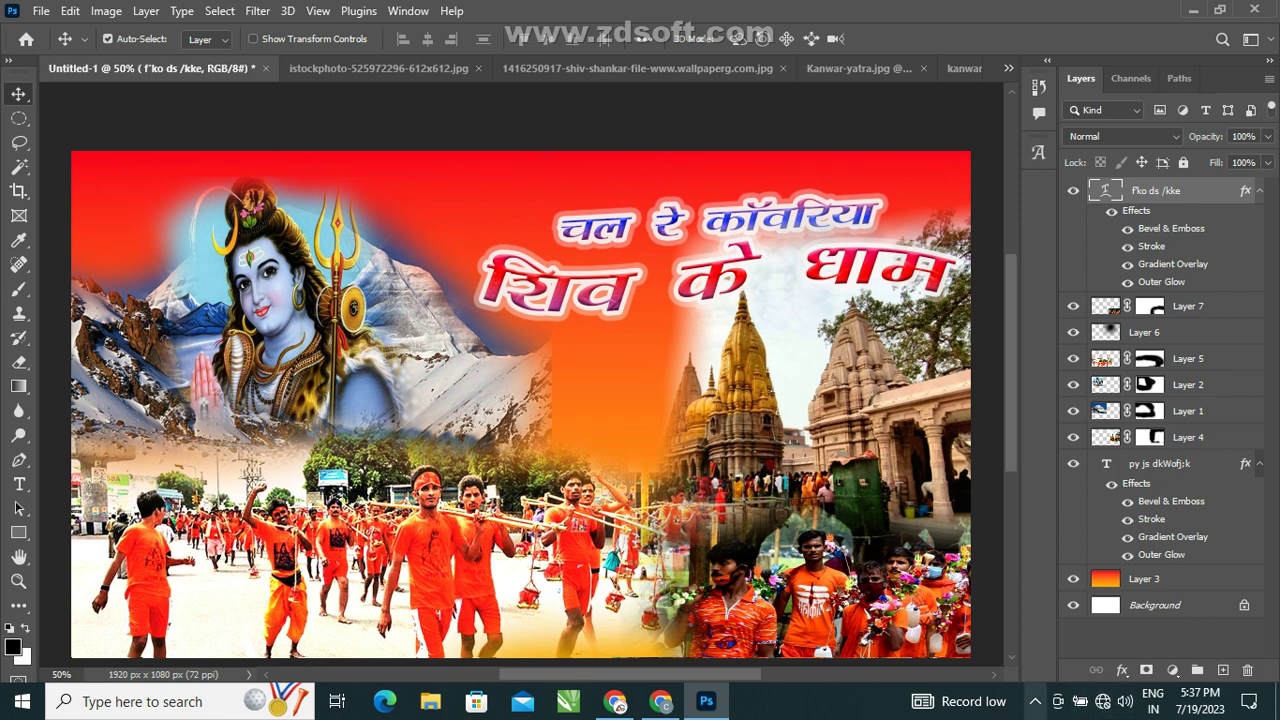
{"action": "left_click", "coordinate": [1035, 692]}
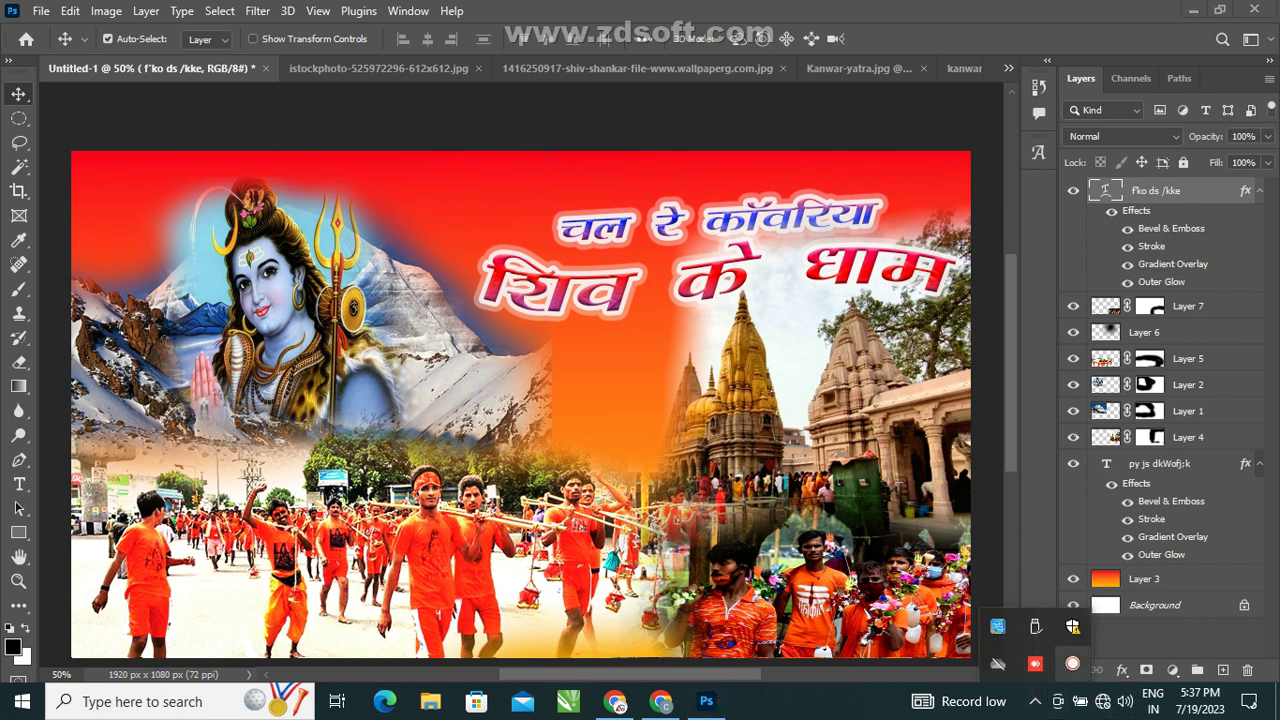